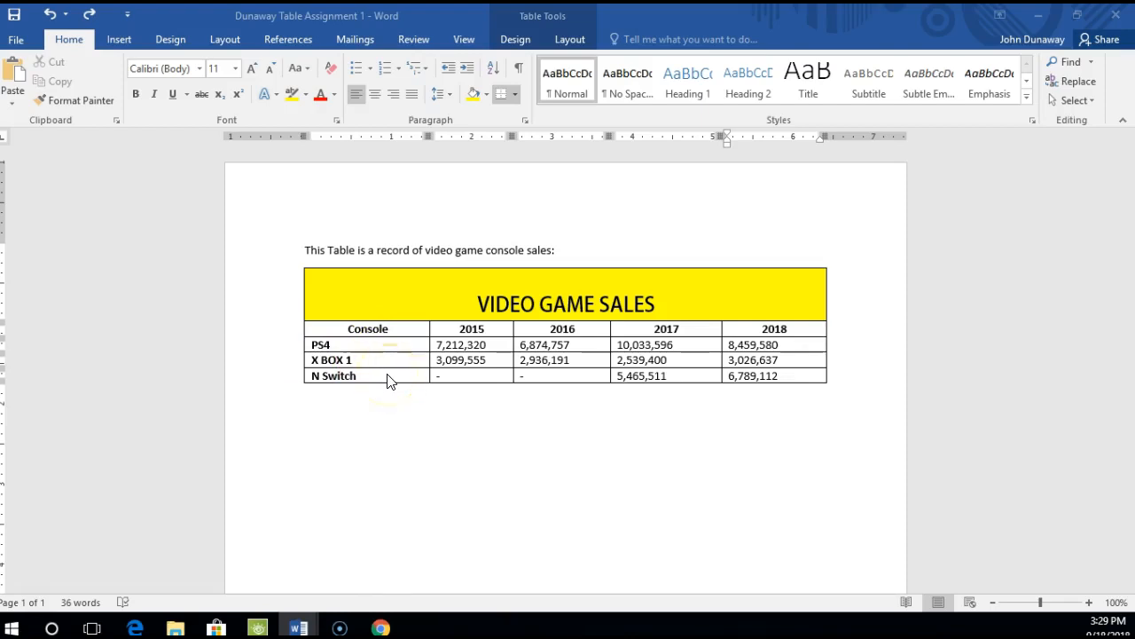
# Move through the table cells to the final 2018 cell and append two empty rows below the N Switch row.
pyautogui.click(451, 351)
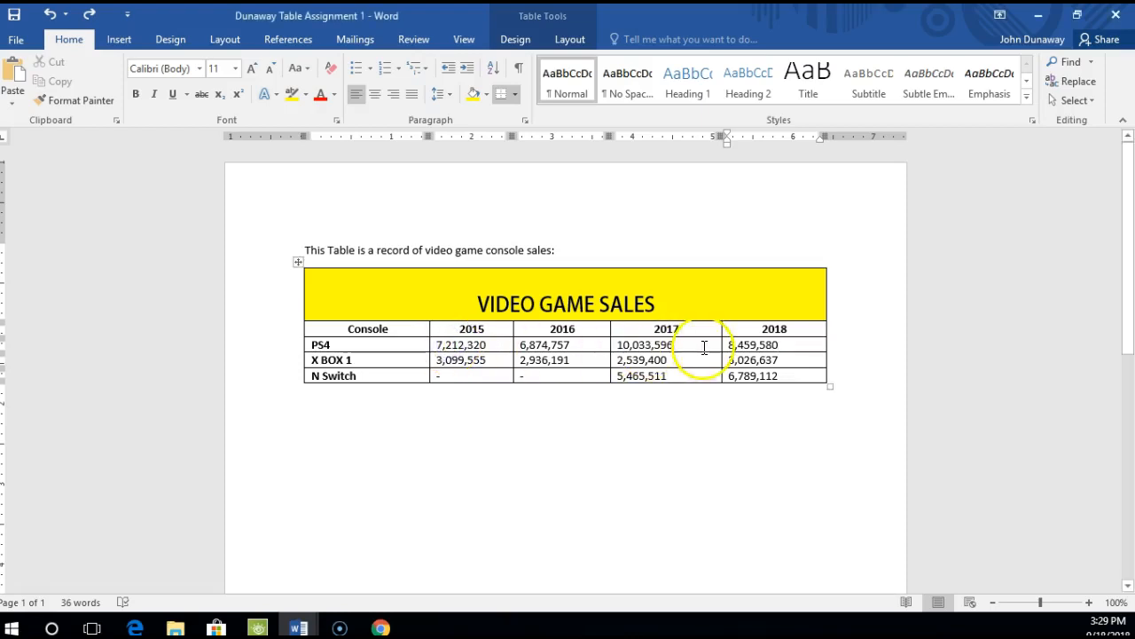
pyautogui.click(461, 361)
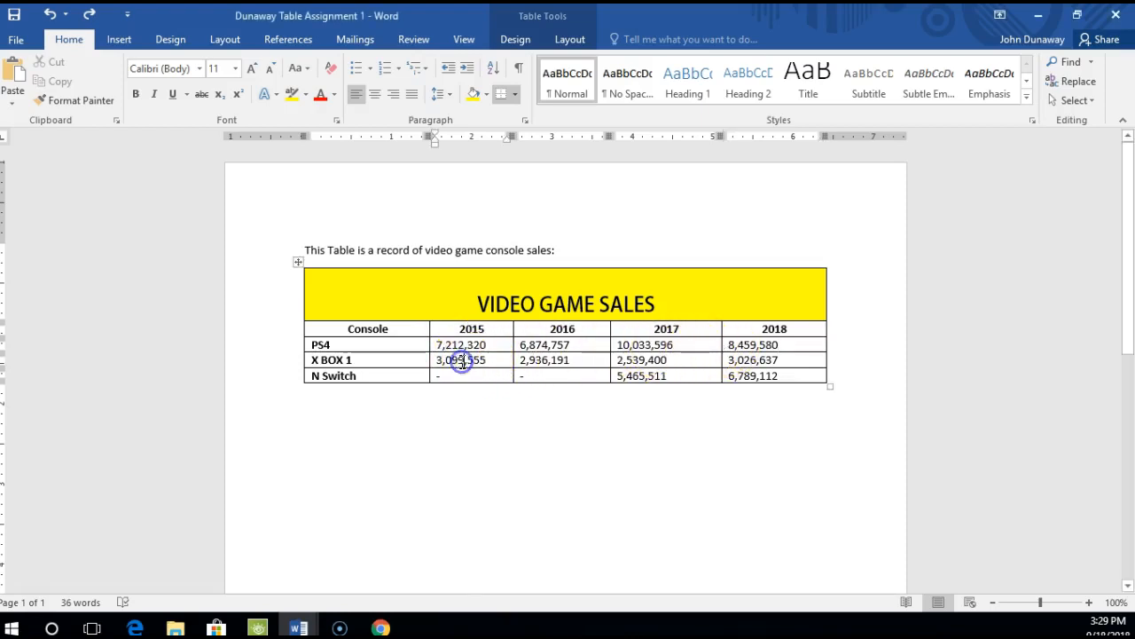
pyautogui.doubleClick(461, 361)
pyautogui.click(484, 362)
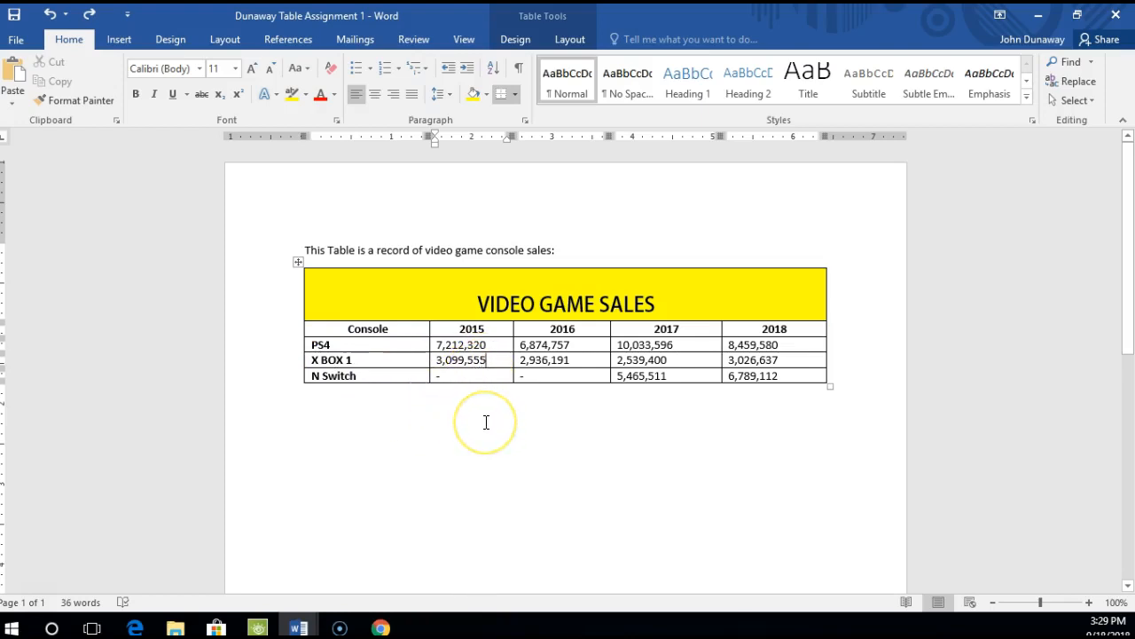
pyautogui.press('Tab')
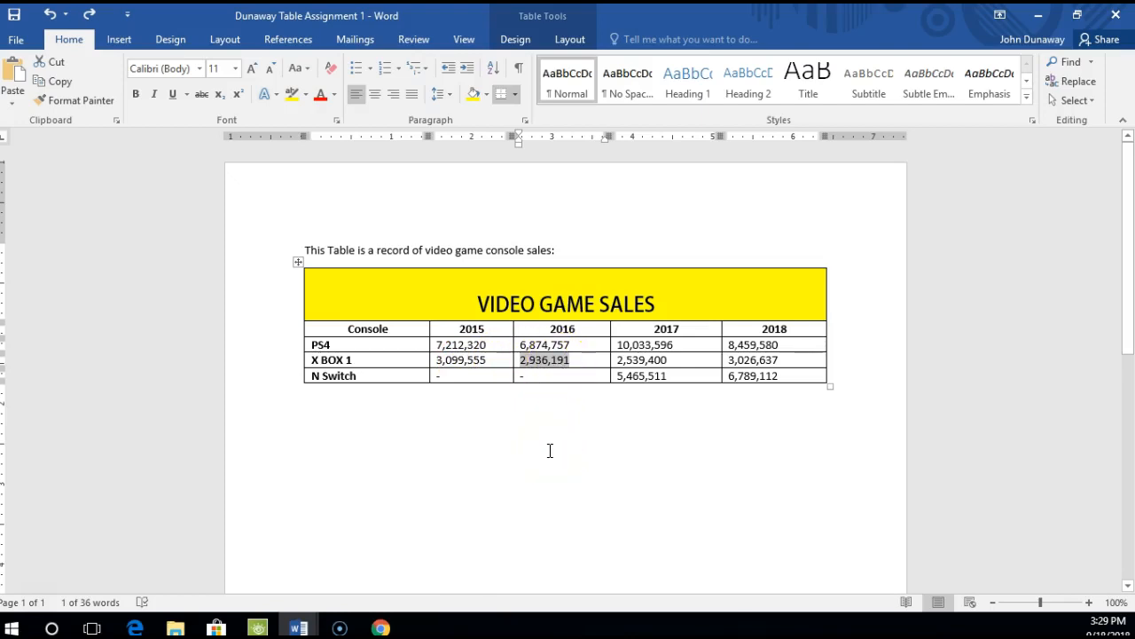
pyautogui.press('Tab')
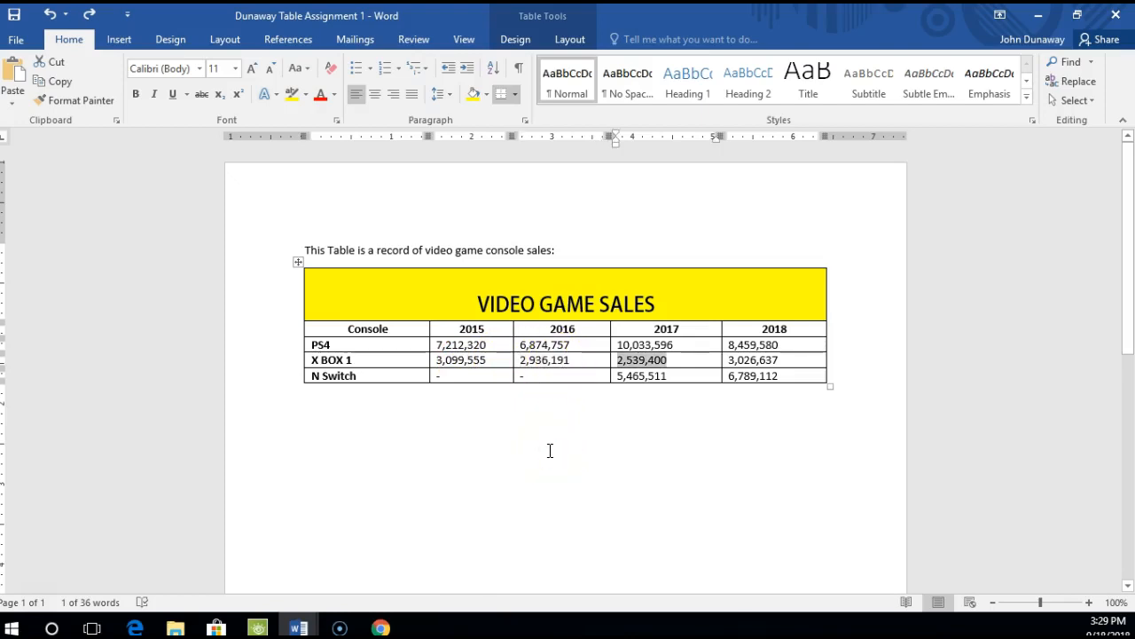
pyautogui.press('Tab')
pyautogui.press('Tab')
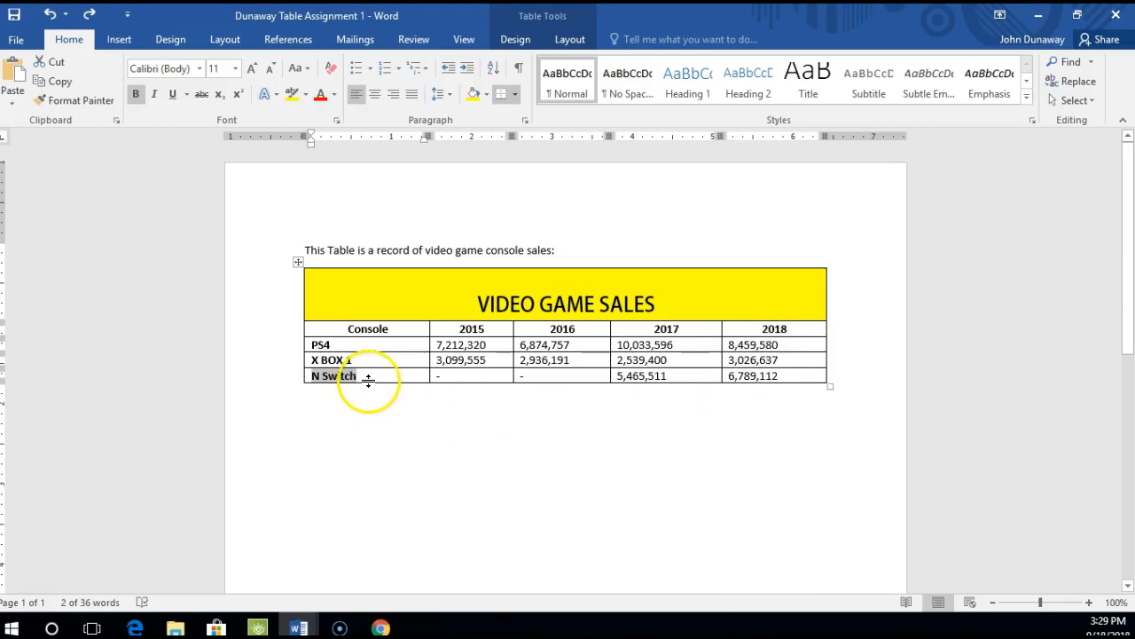
pyautogui.press('Tab')
pyautogui.press('Tab')
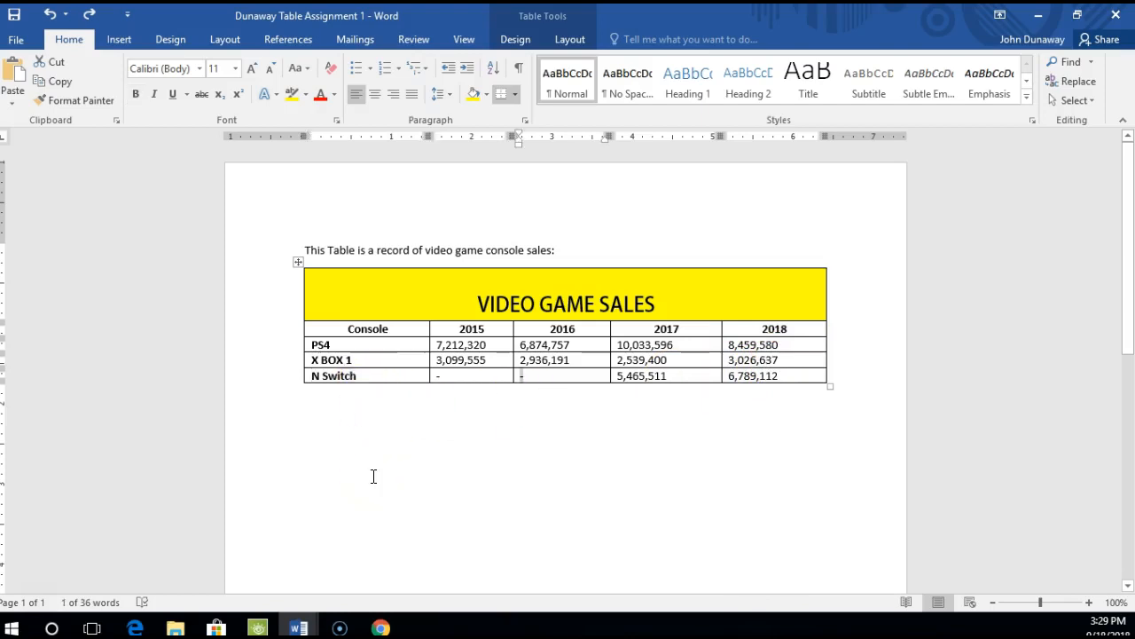
pyautogui.press('Tab')
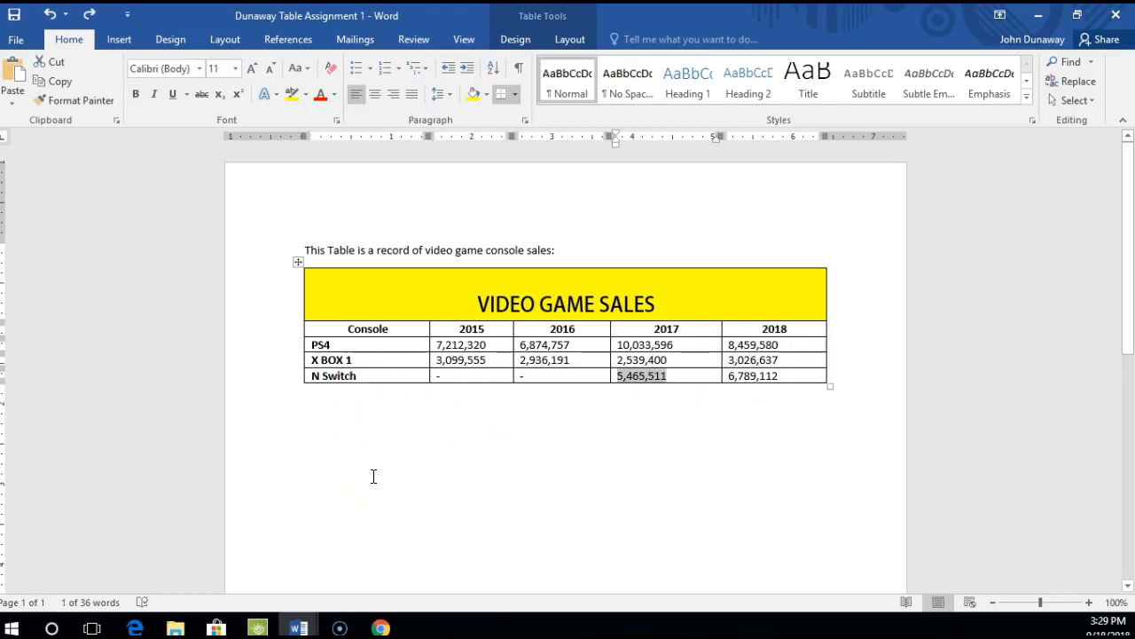
pyautogui.press('Tab')
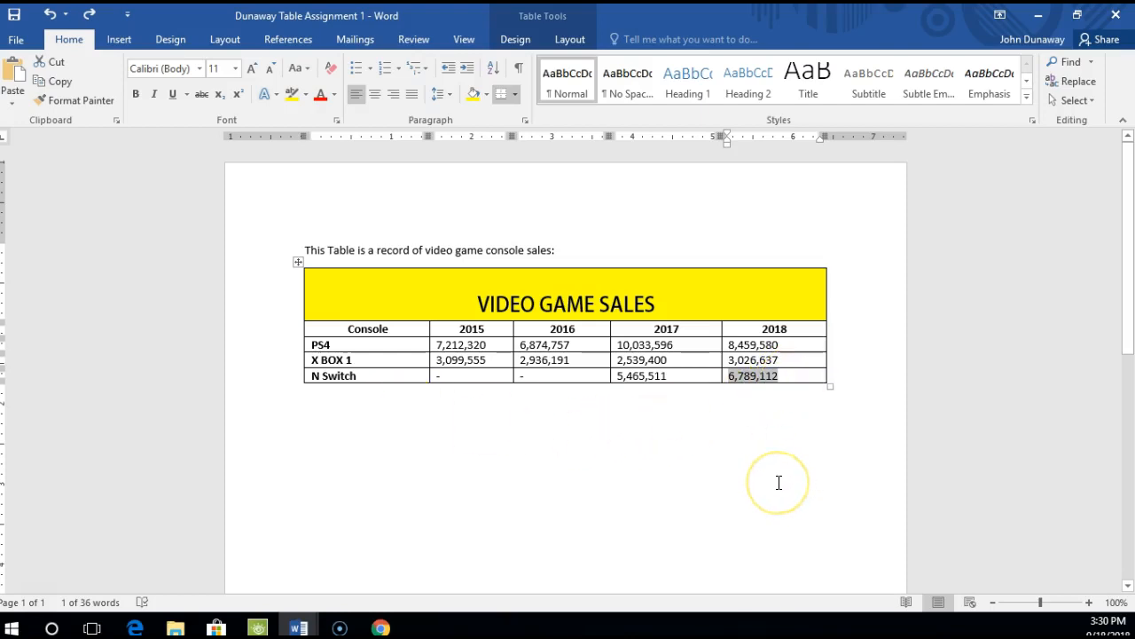
pyautogui.press('Tab')
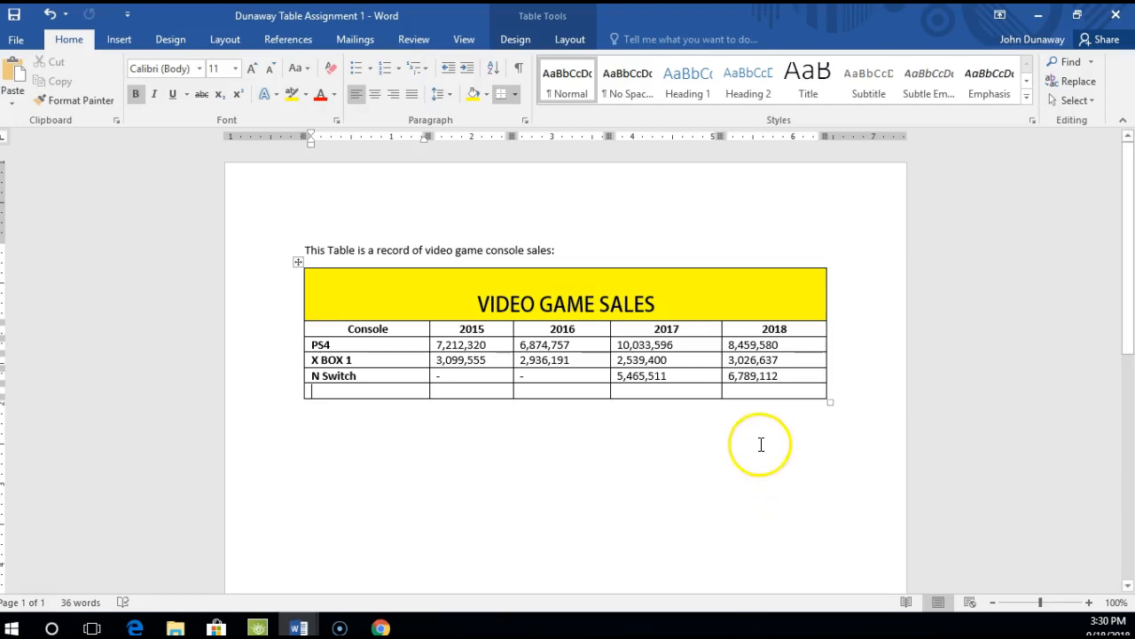
pyautogui.click(749, 390)
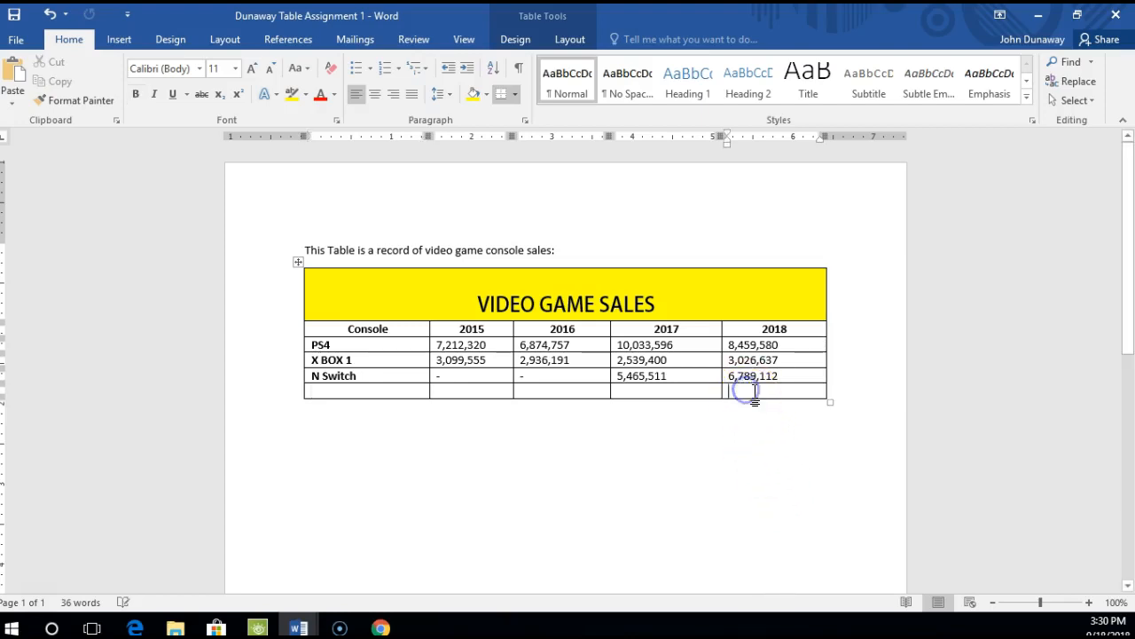
pyautogui.press('Tab')
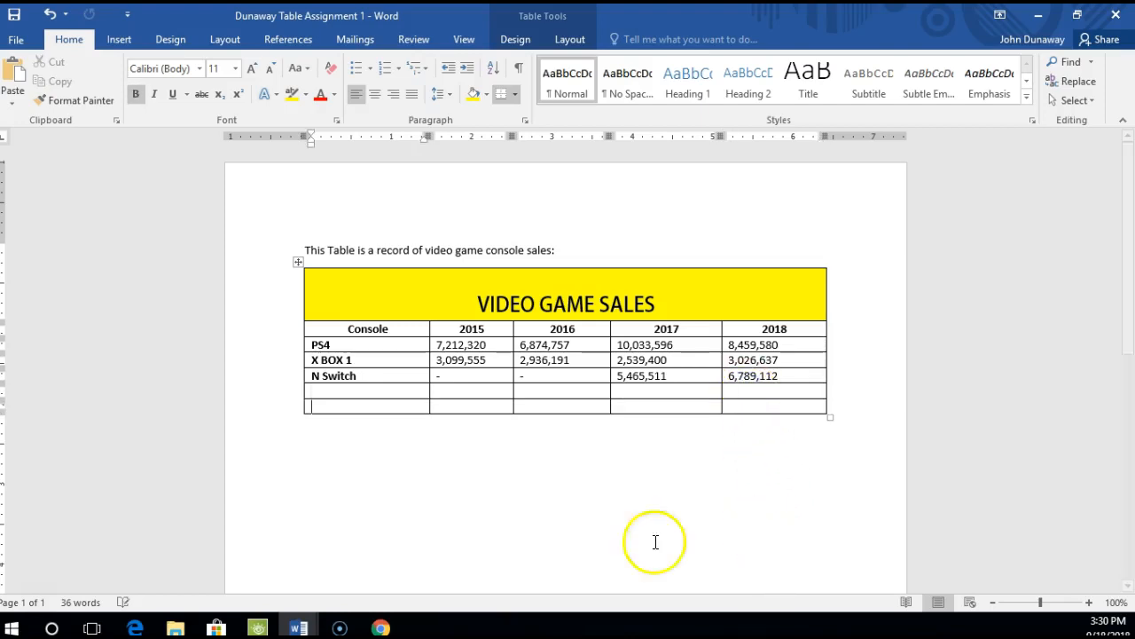
# Label the two new rows 3DS and PS Vita in the Console column.
pyautogui.click(346, 390)
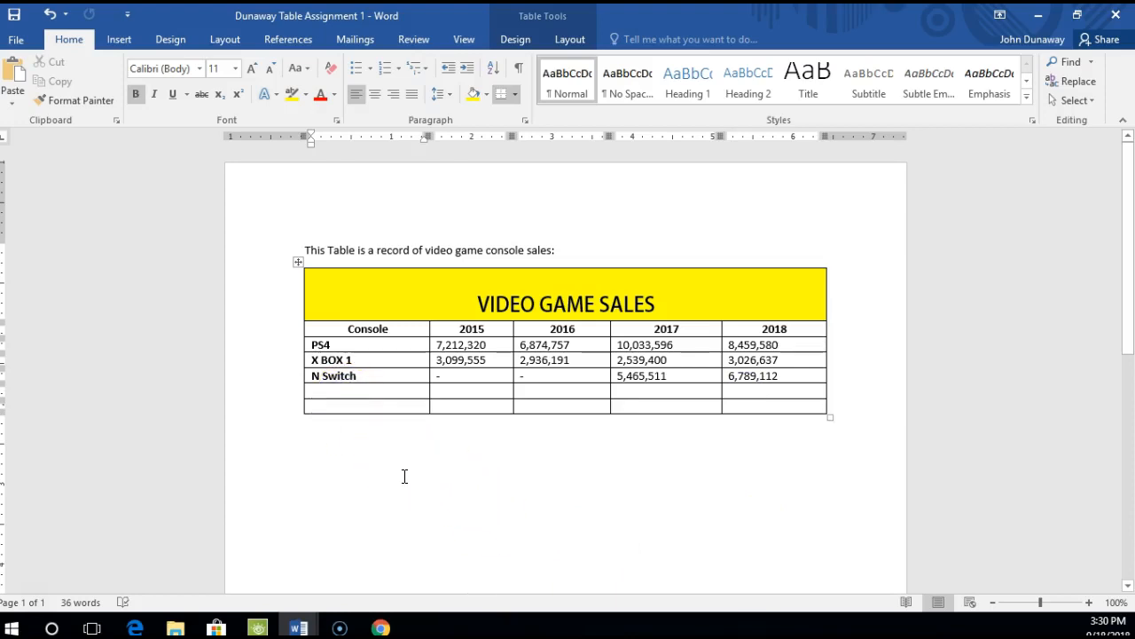
pyautogui.write('3DS')
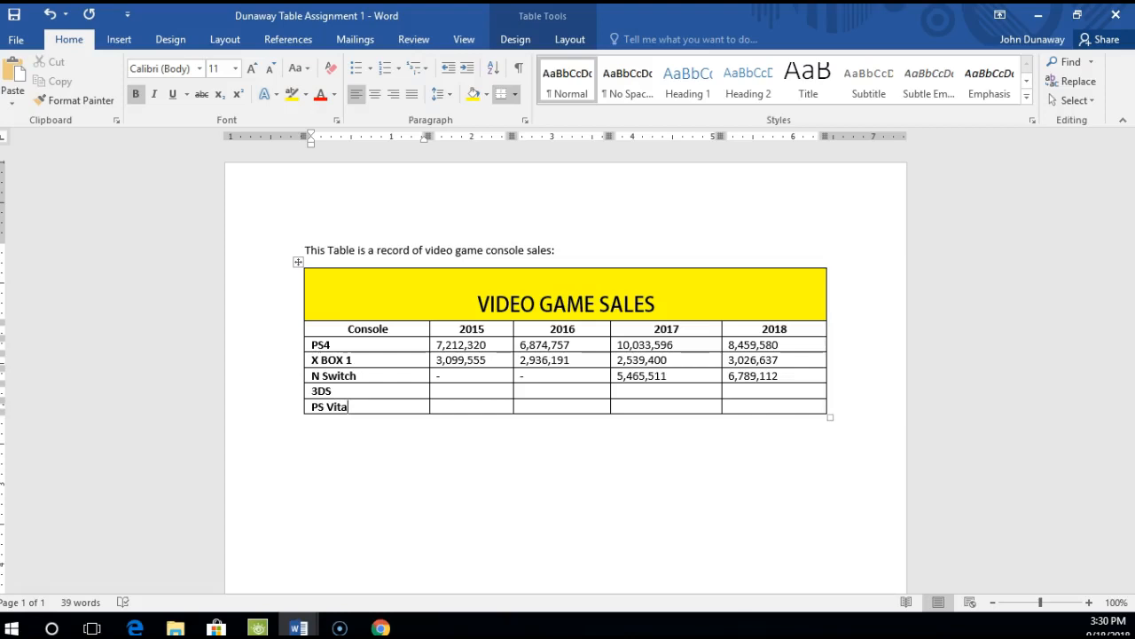
# Enter the 2015–2018 sales: 3DS 3,817,204, 3,331,526, 3,165,480, 1,929,859; PS Vita 1,395,994, 1,228,810, 540,550, 173,397.
pyautogui.click(469, 391)
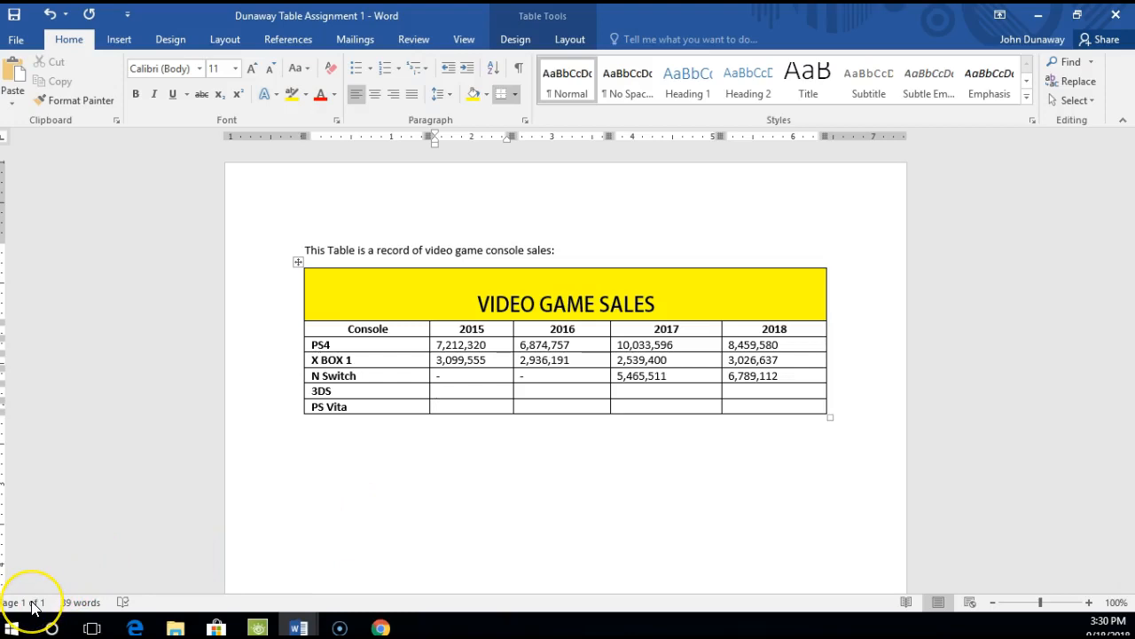
pyautogui.write('3,817,204\t3,331,526\t3,165,480\t1,929,859 1,395,994\t1,228,810\t540,550\t173,397')
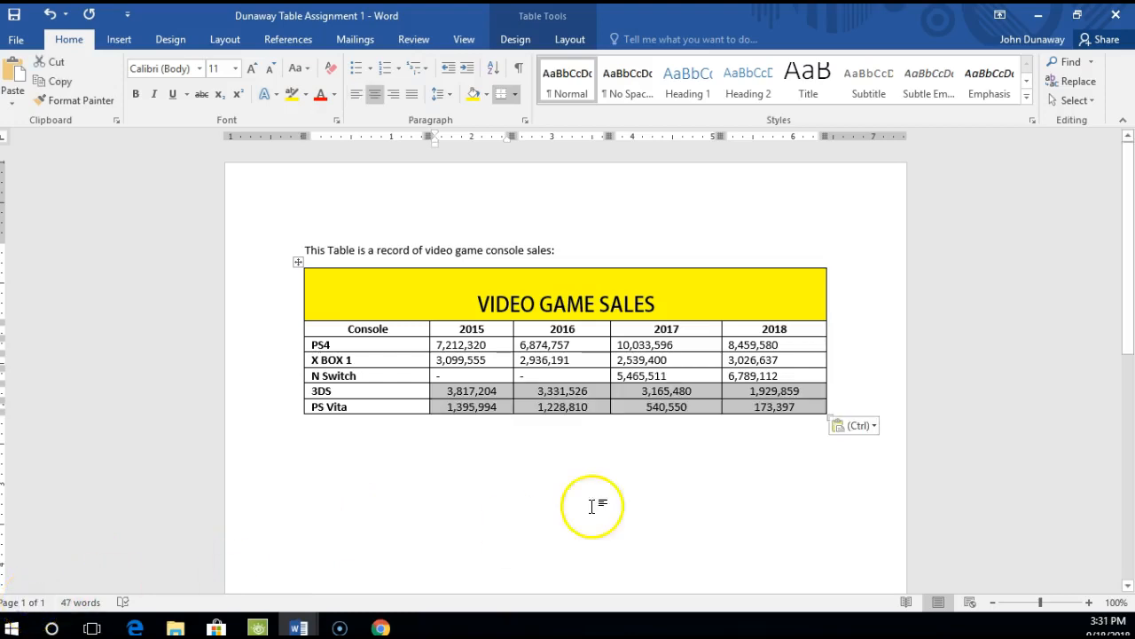
pyautogui.click(745, 399)
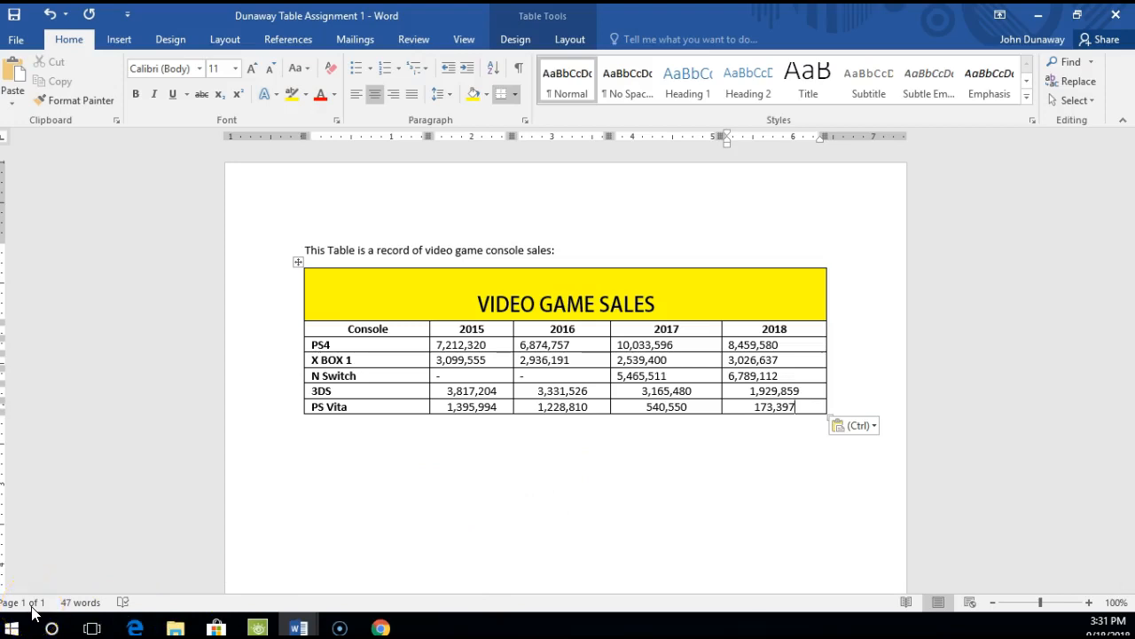
# Left-align all the sales figures from the PS4 row through the PS Vita row.
pyautogui.click(800, 405)
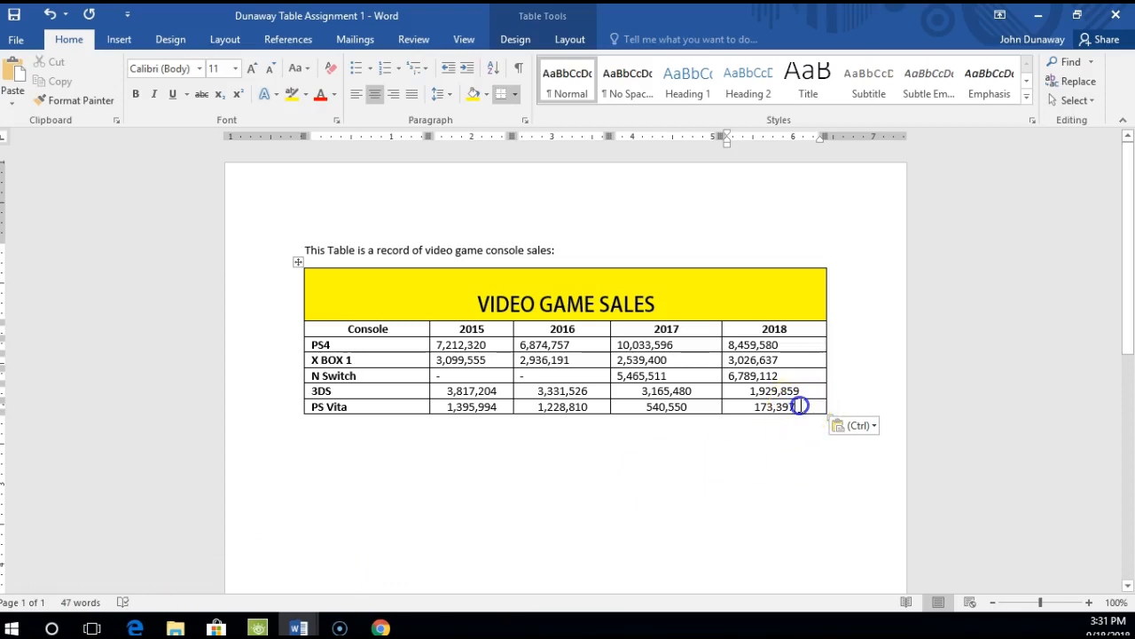
pyautogui.moveTo(800, 405); pyautogui.dragTo(441, 345)
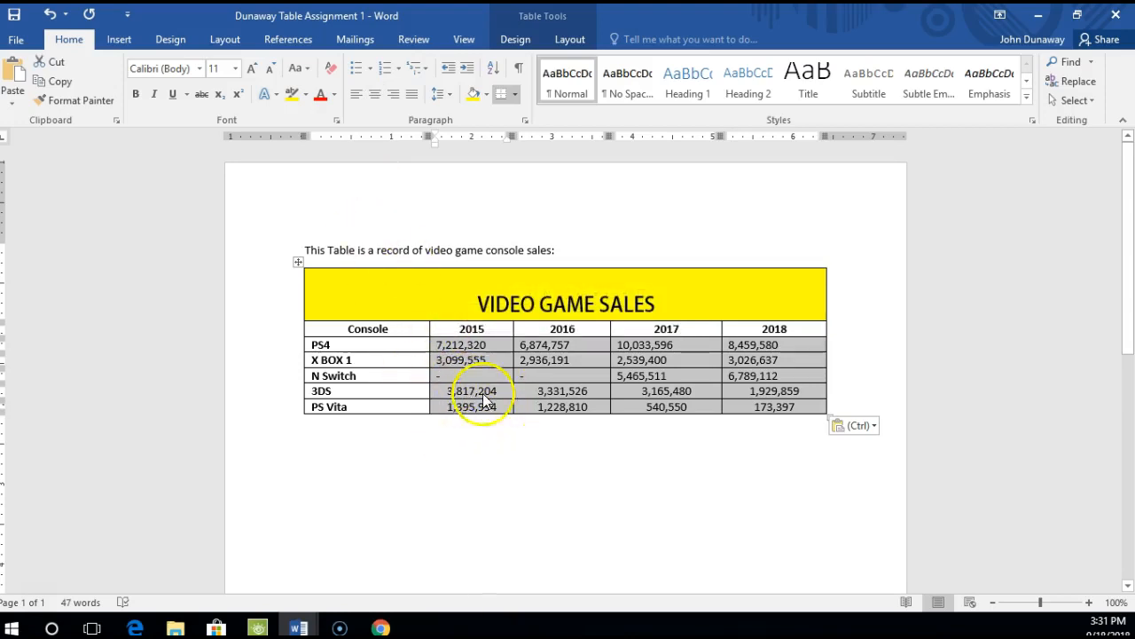
pyautogui.click(354, 96)
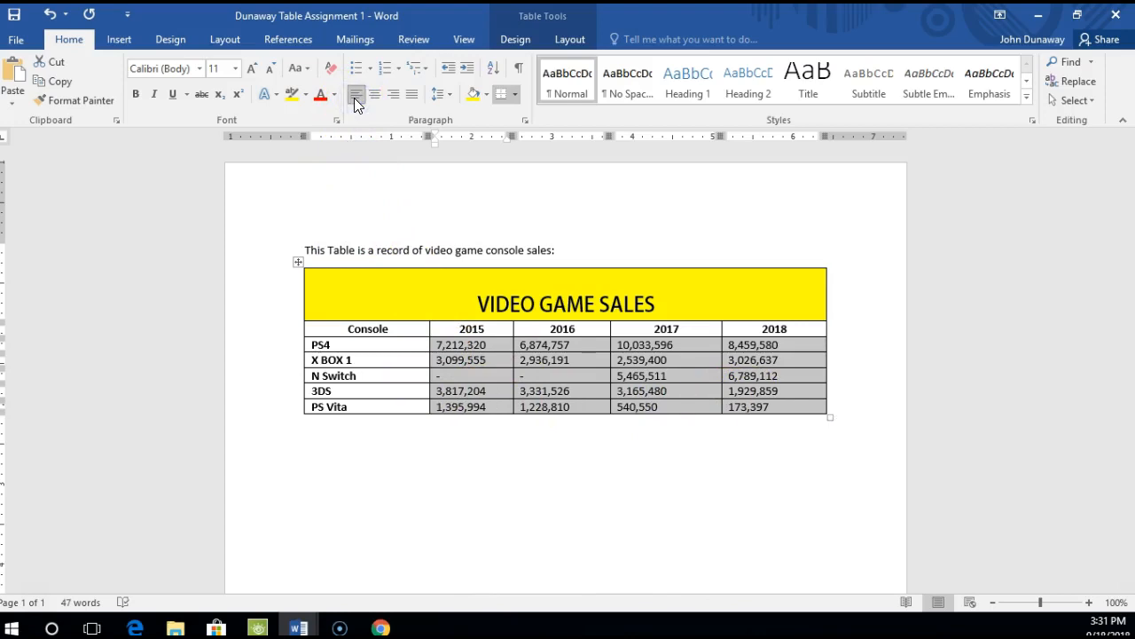
pyautogui.click(712, 443)
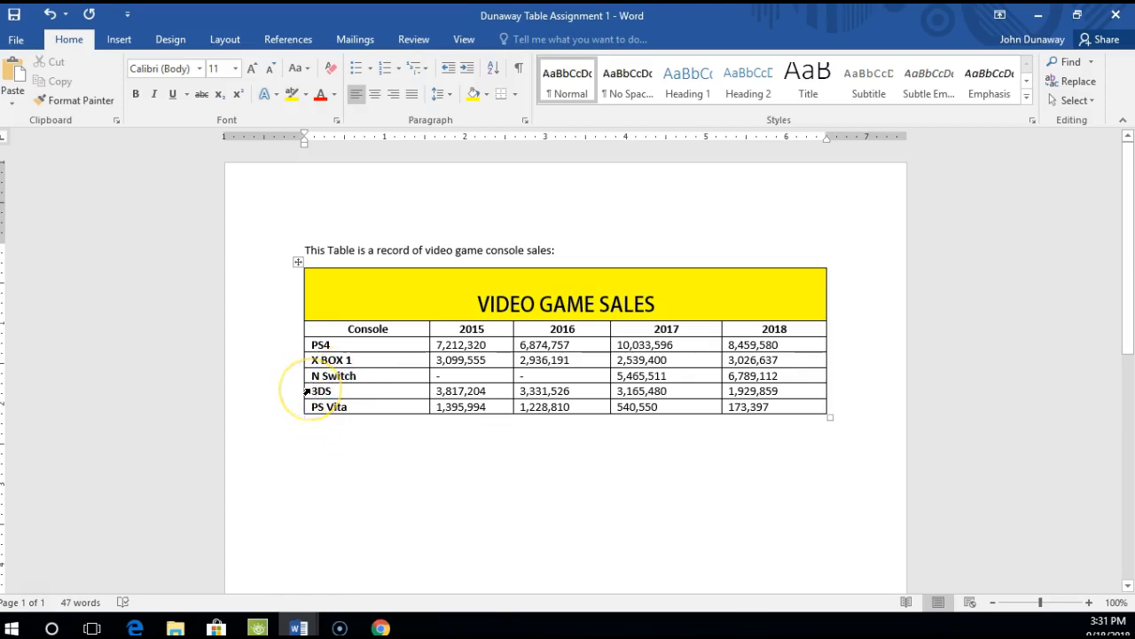
# Insert a new row between the N Switch and 3DS rows and enter HANDHELD in its first cell.
pyautogui.moveTo(306, 397)
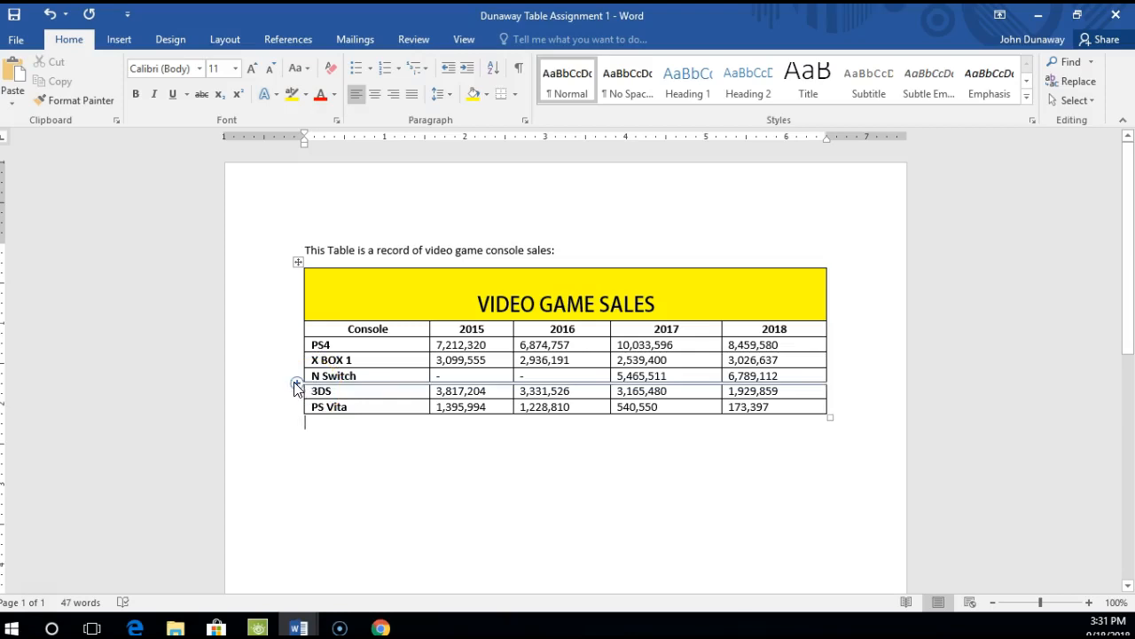
pyautogui.click(296, 388)
pyautogui.click(297, 388)
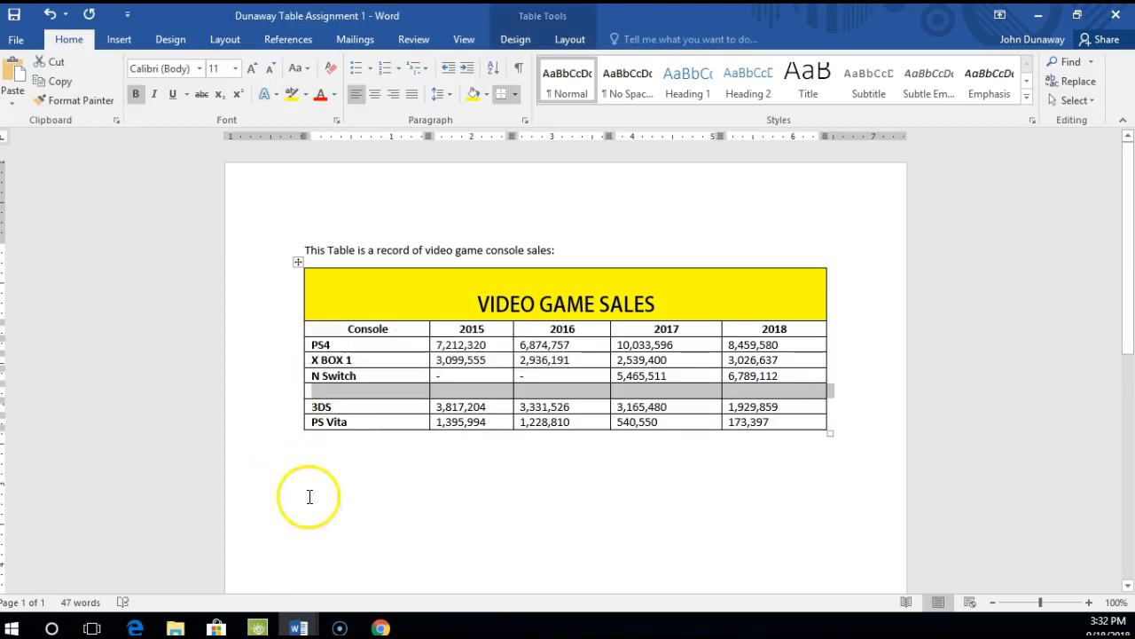
pyautogui.click(373, 394)
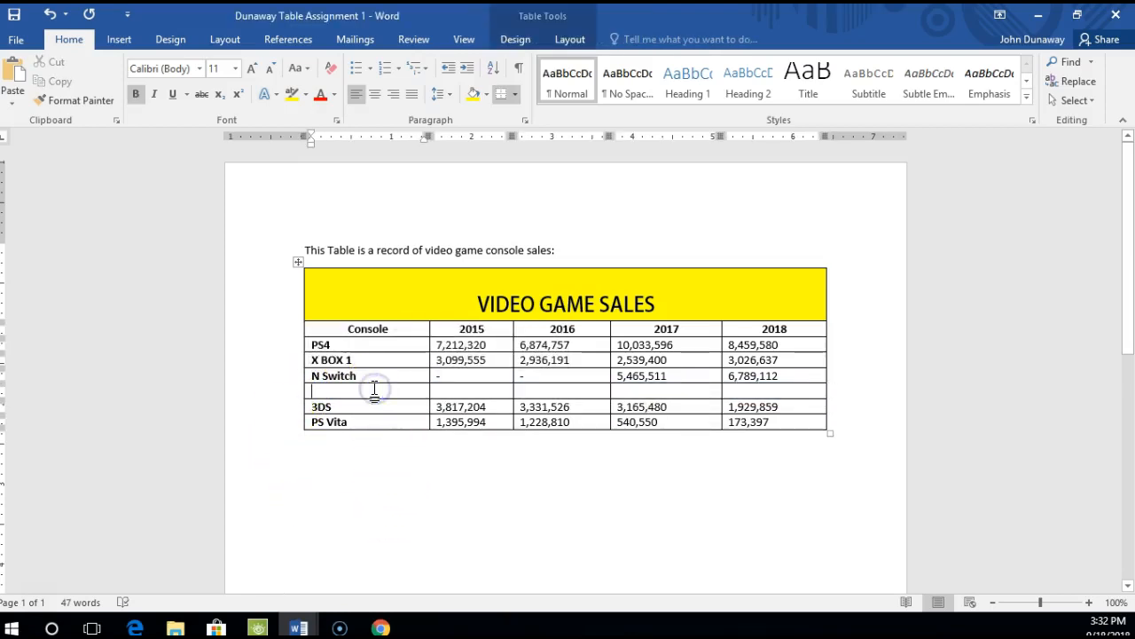
pyautogui.write('HANDHELD')
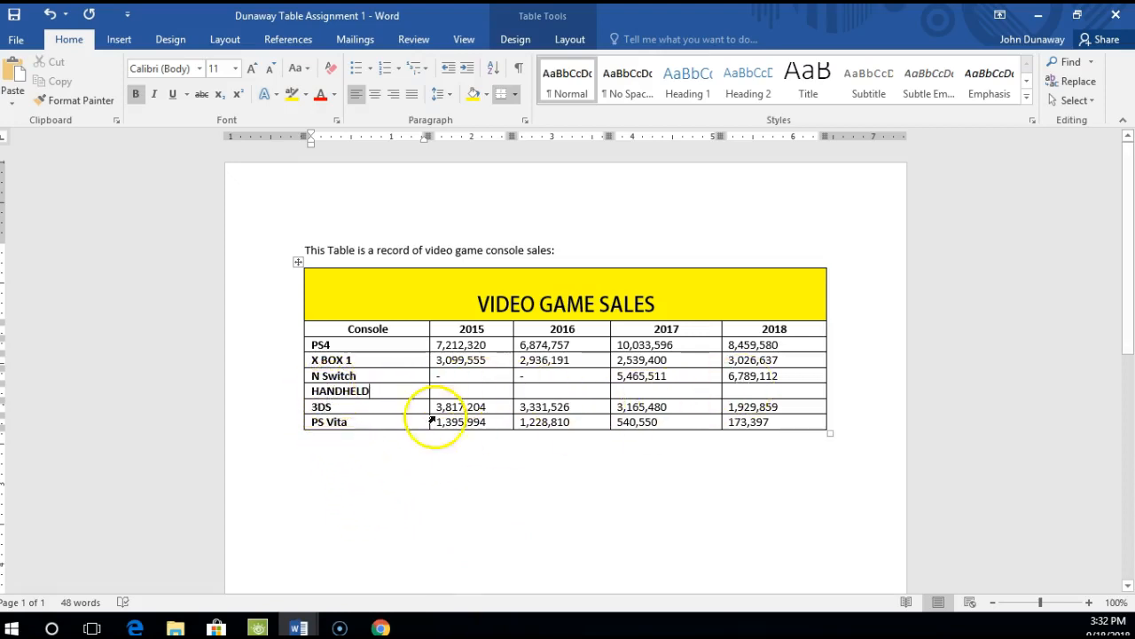
# Merge all the cells of the HANDHELD row into a single cell across the table.
pyautogui.click(312, 392)
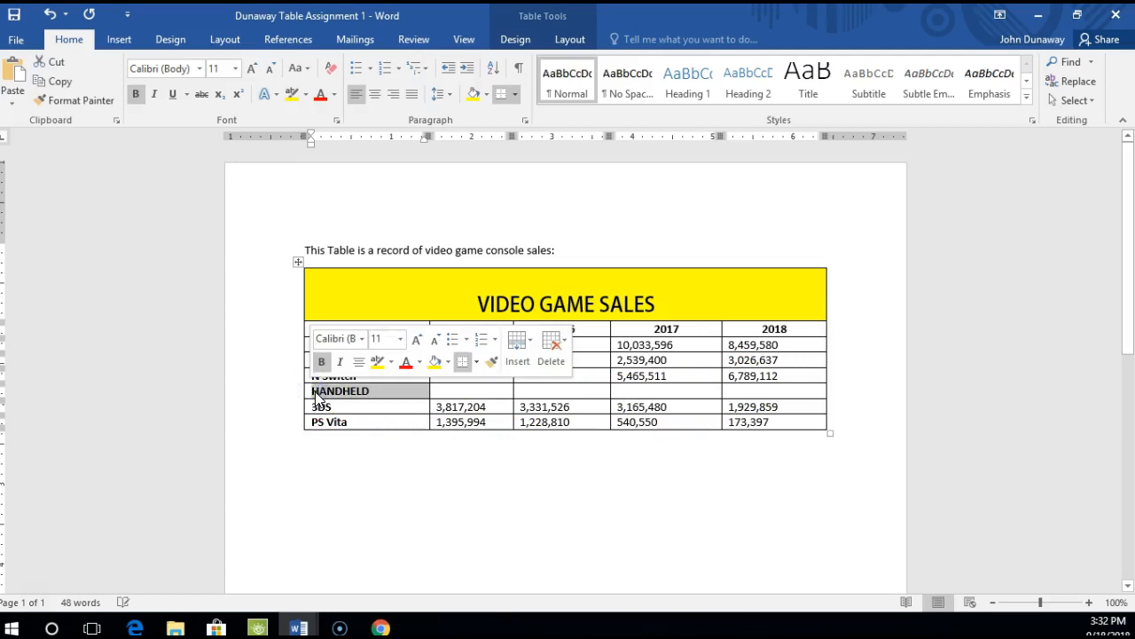
pyautogui.click(313, 391)
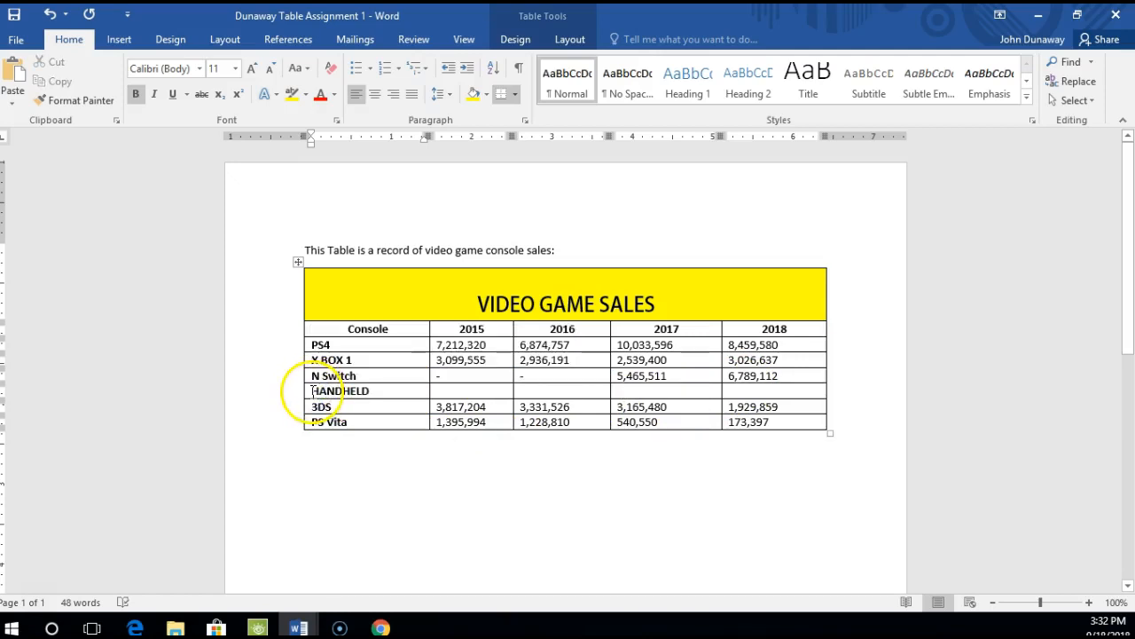
pyautogui.moveTo(312, 391); pyautogui.dragTo(750, 391)
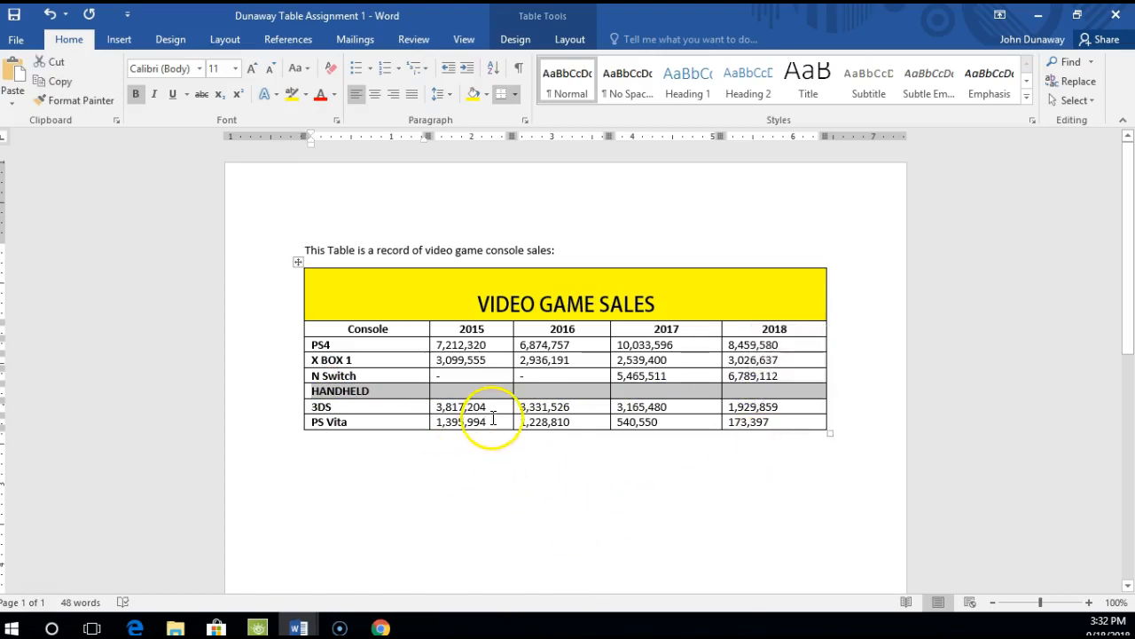
pyautogui.click(568, 41)
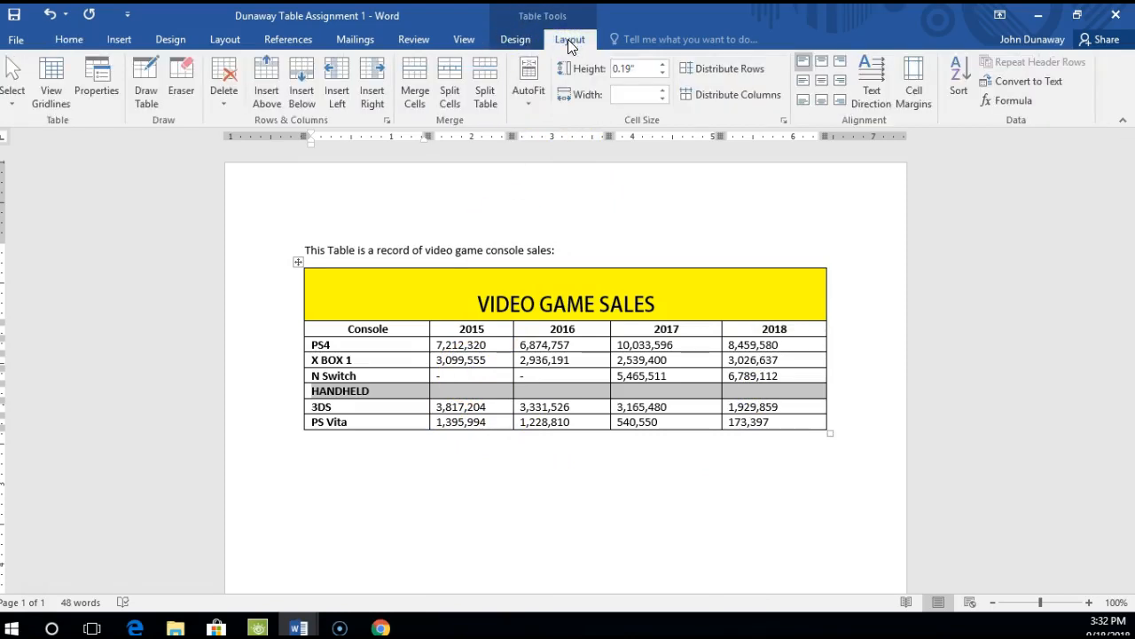
pyautogui.click(414, 82)
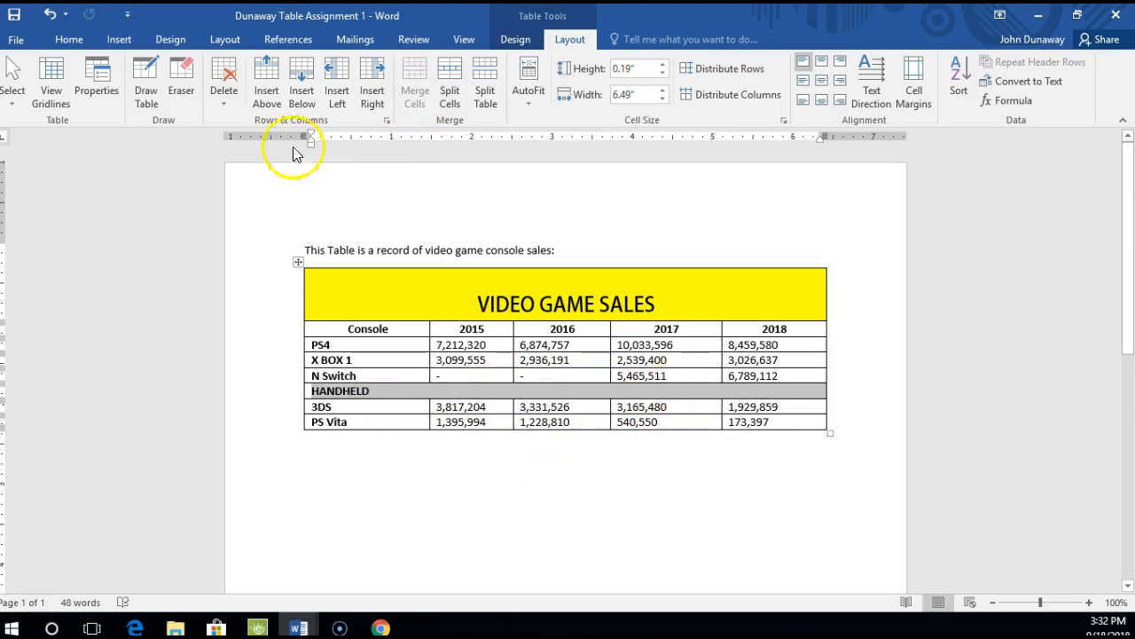
# Centre the HANDHELD heading and shade its merged cell with standard yellow.
pyautogui.click(71, 45)
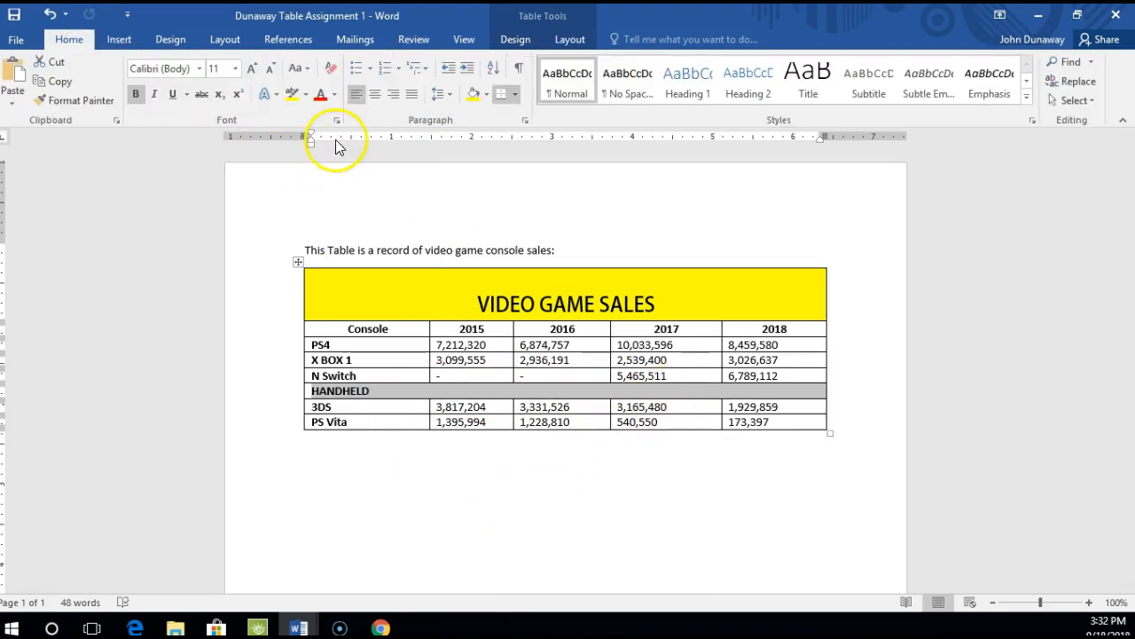
pyautogui.click(375, 95)
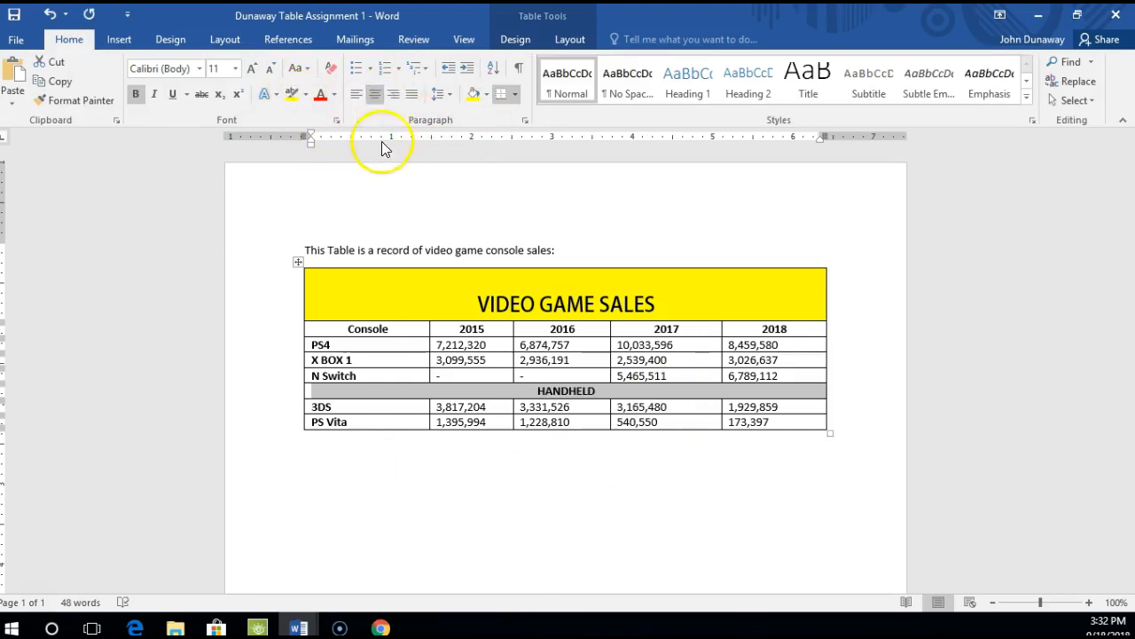
pyautogui.click(486, 96)
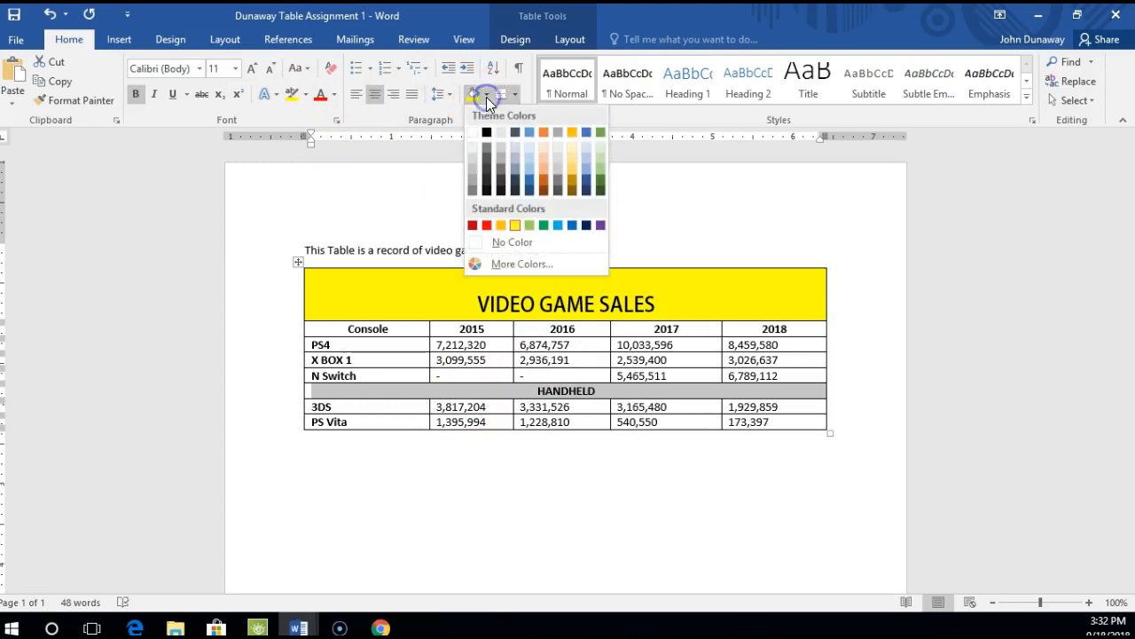
pyautogui.click(512, 224)
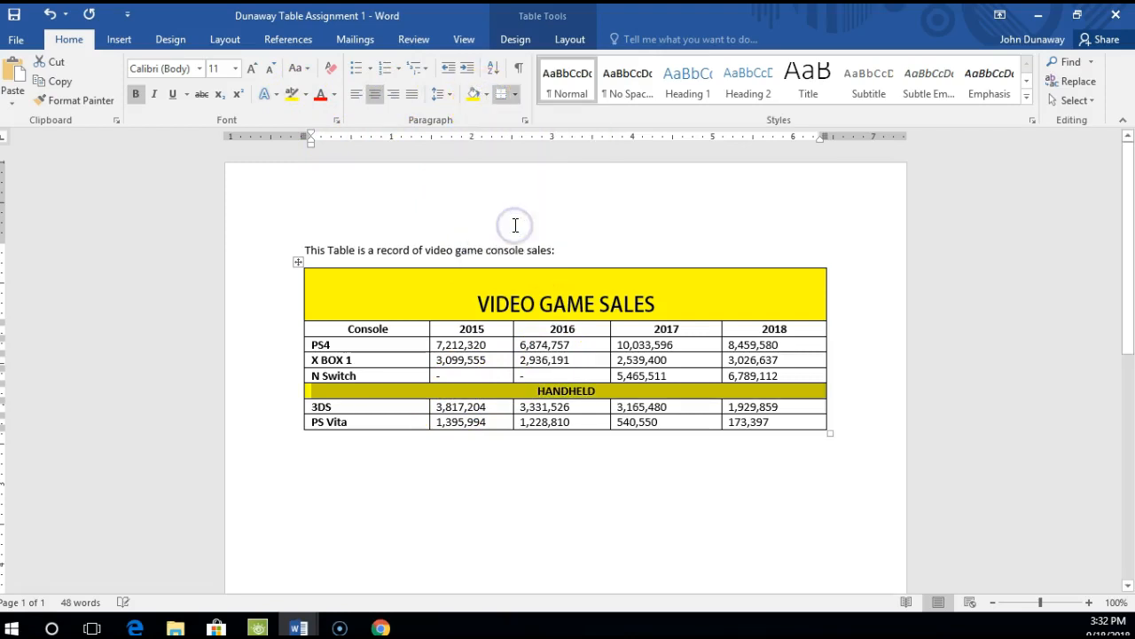
# Set the HANDHELD heading's font size to 26.
pyautogui.click(237, 70)
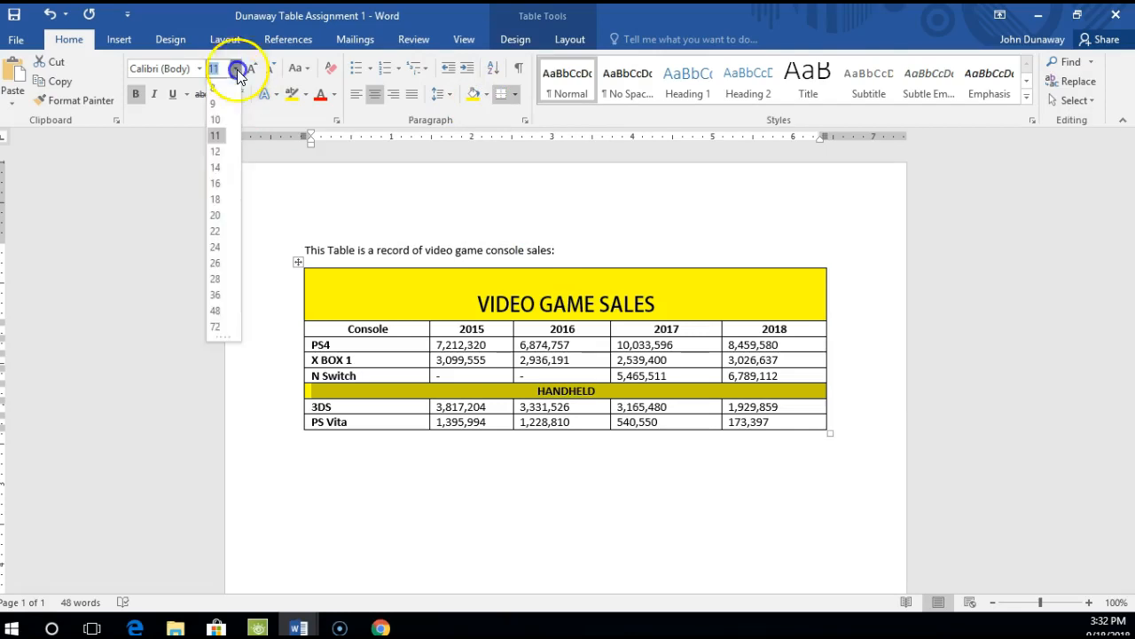
pyautogui.click(218, 264)
pyautogui.click(571, 494)
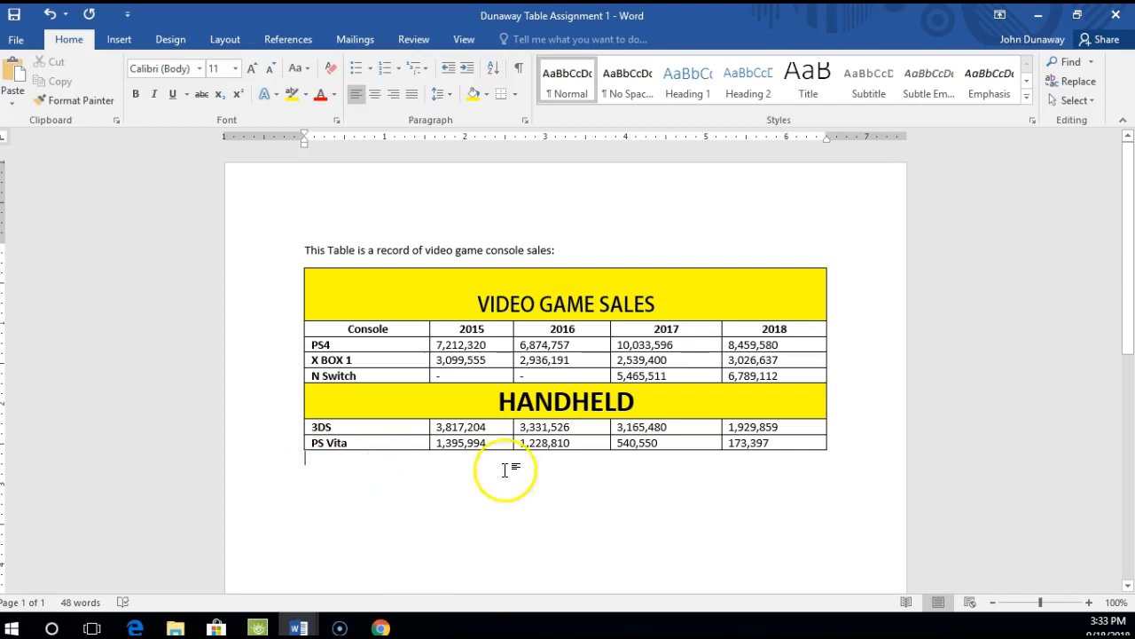
# Apply the blue Grid Table 5 Dark style to the table.
pyautogui.click(773, 441)
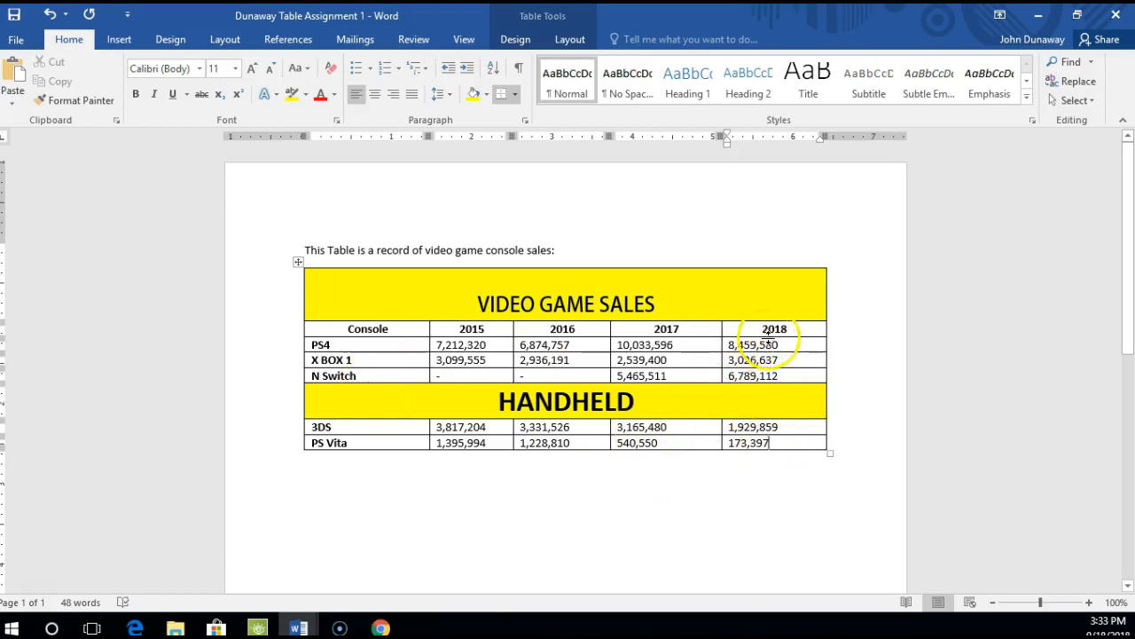
pyautogui.moveTo(789, 328); pyautogui.dragTo(316, 440)
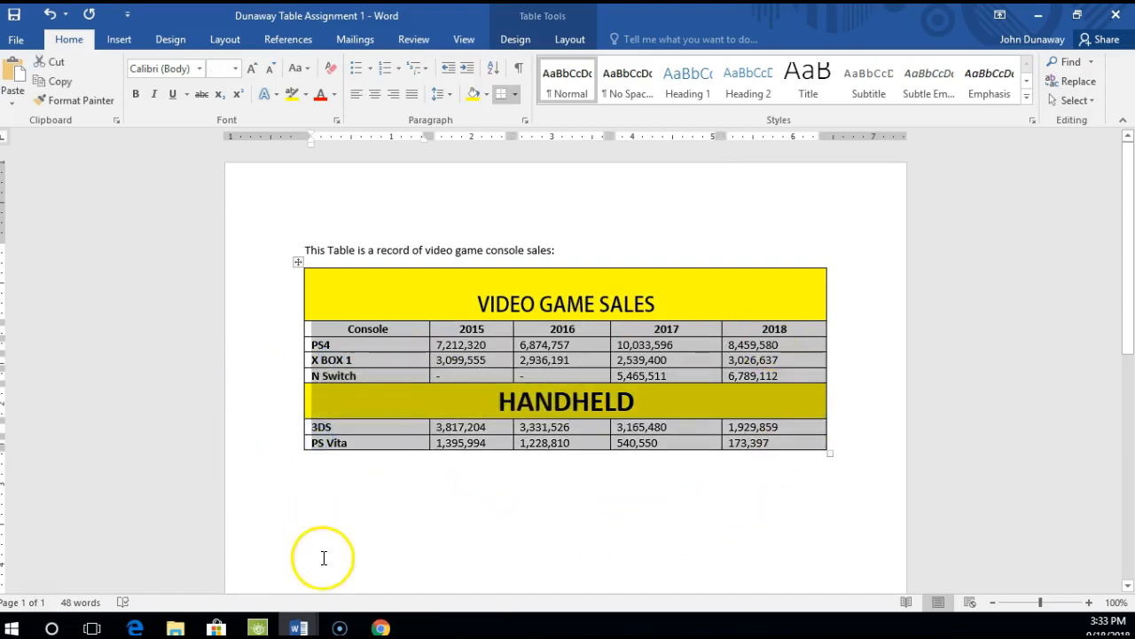
pyautogui.click(515, 39)
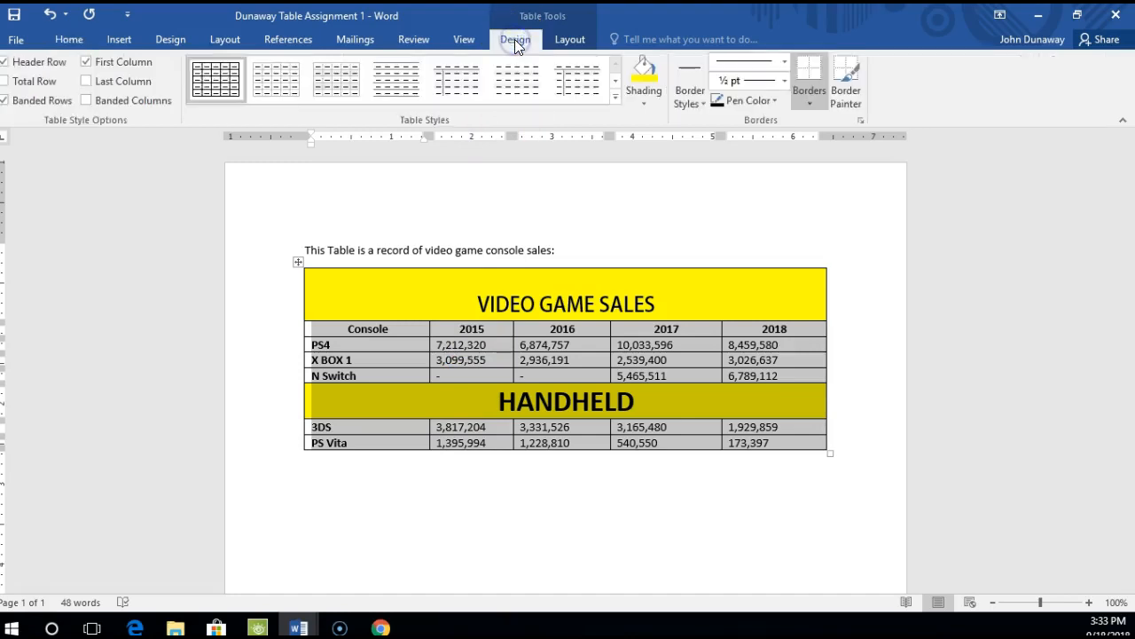
pyautogui.click(616, 95)
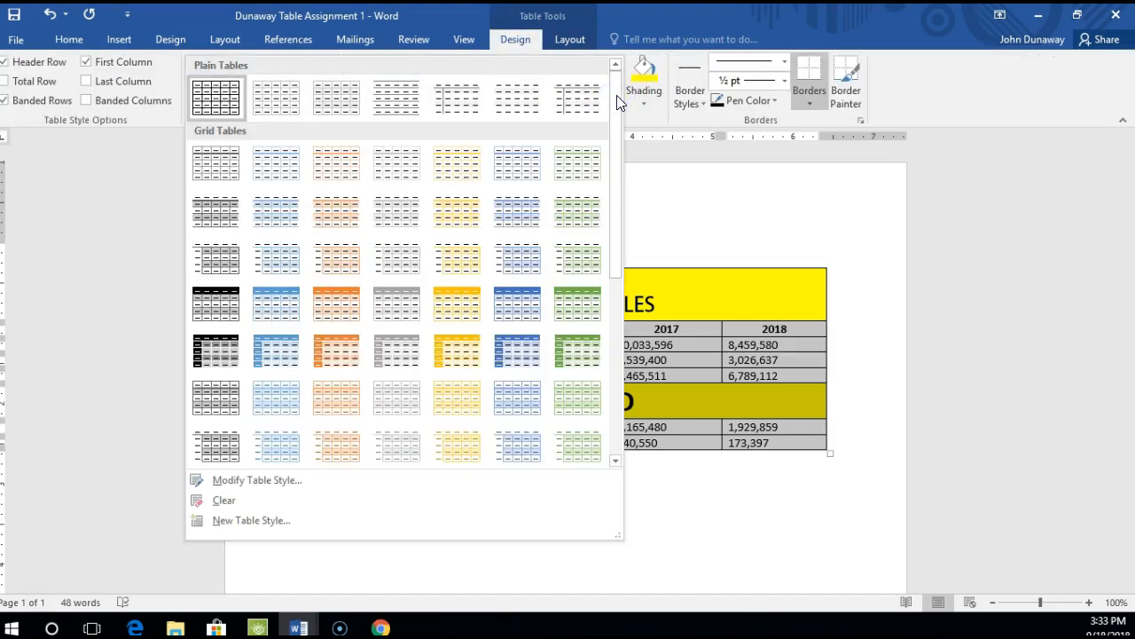
pyautogui.click(515, 40)
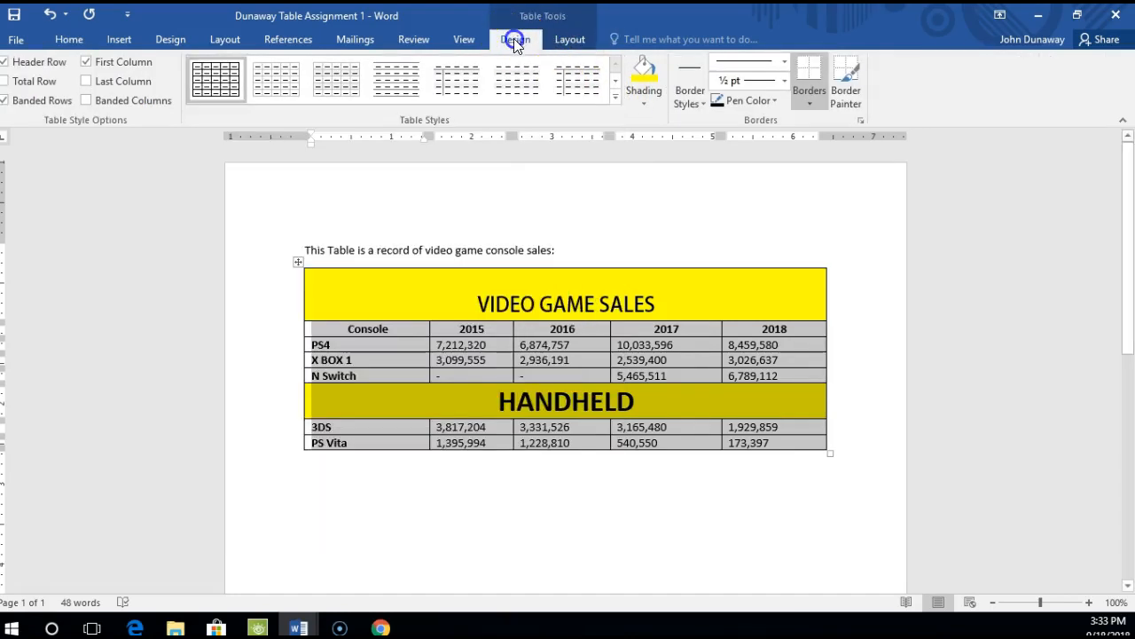
pyautogui.click(616, 98)
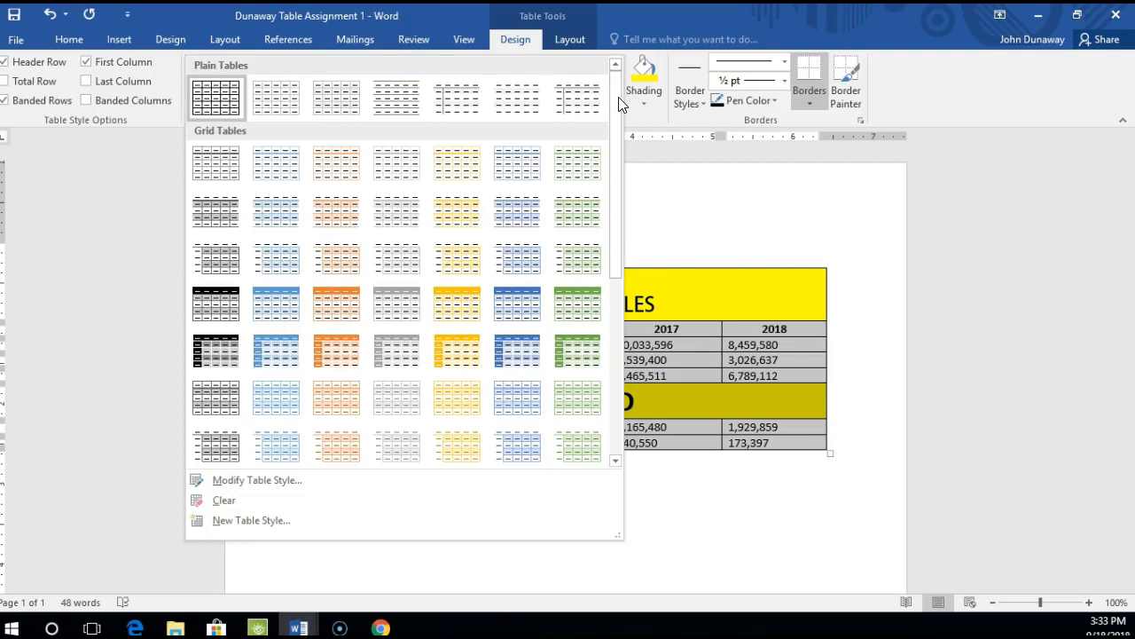
pyautogui.click(280, 353)
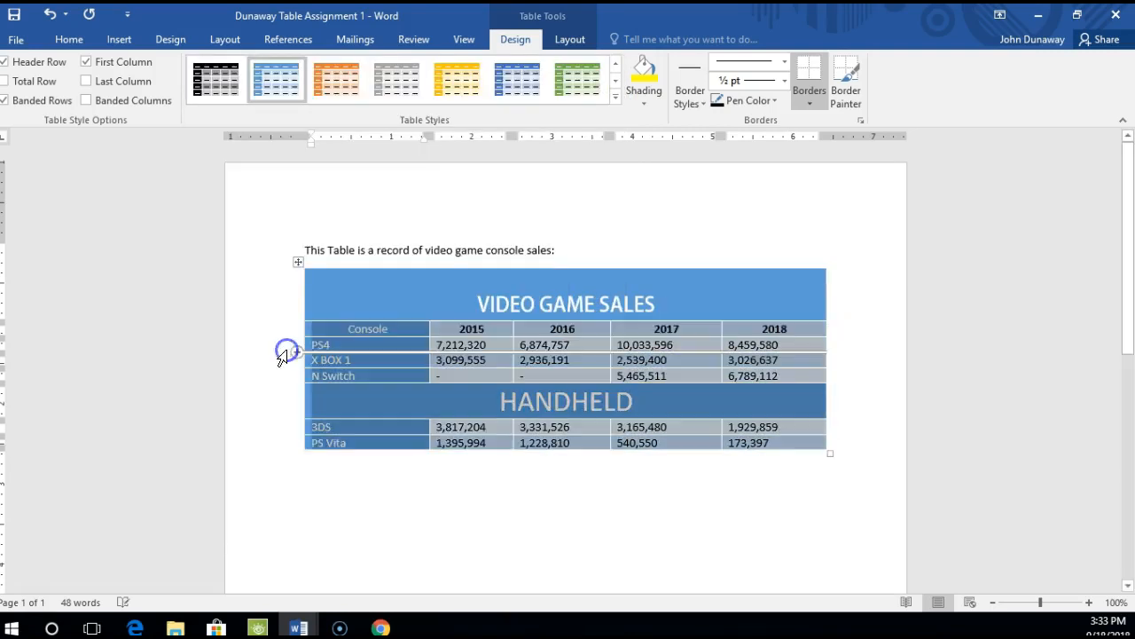
pyautogui.click(520, 527)
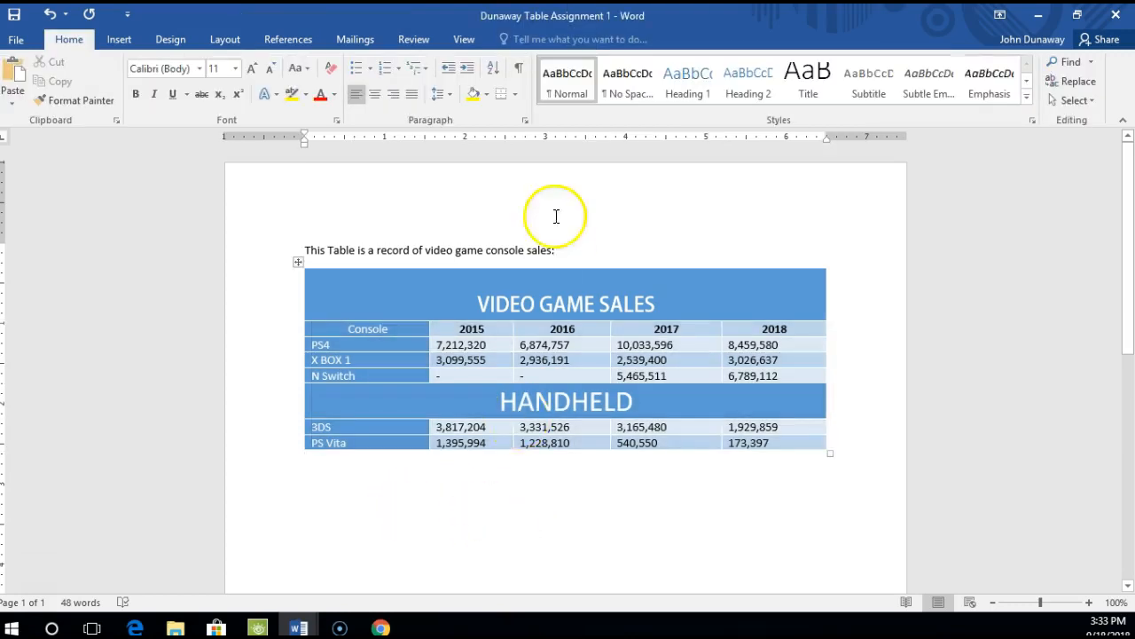
# Change the table style to the plain design with a vertical line beside the first column and uppercase row labels.
pyautogui.moveTo(789, 329); pyautogui.dragTo(321, 442)
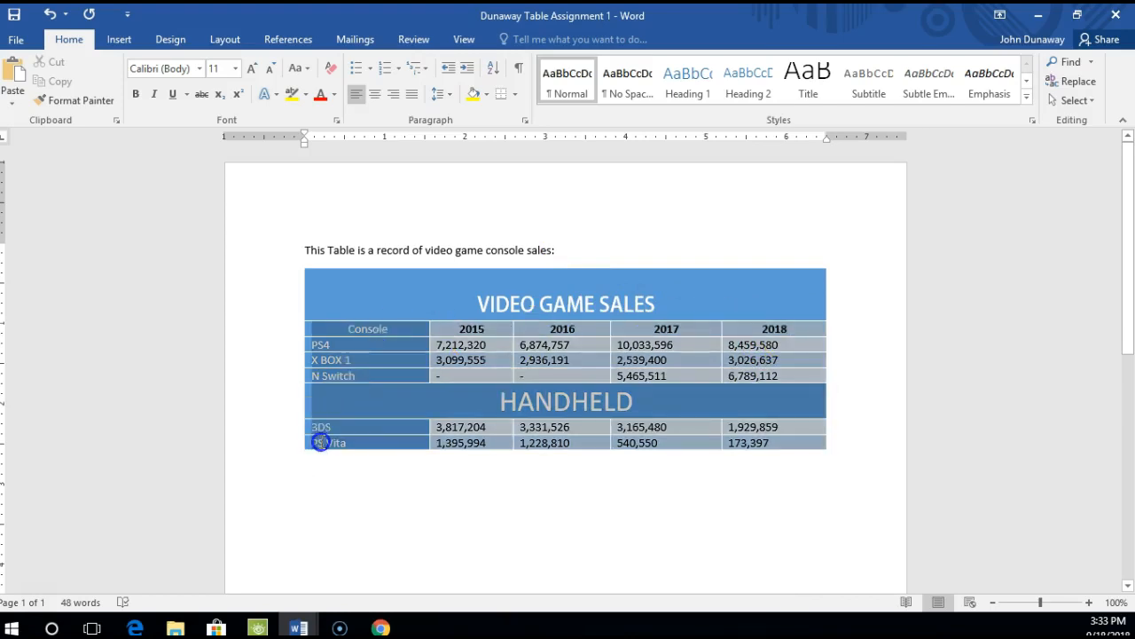
pyautogui.click(514, 40)
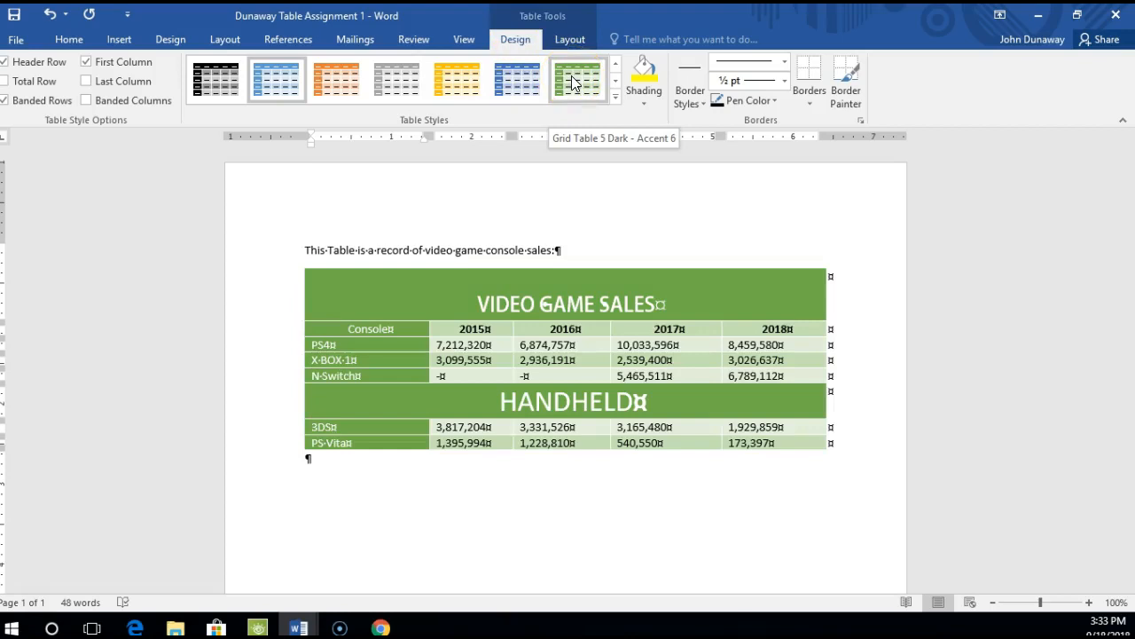
pyautogui.click(616, 98)
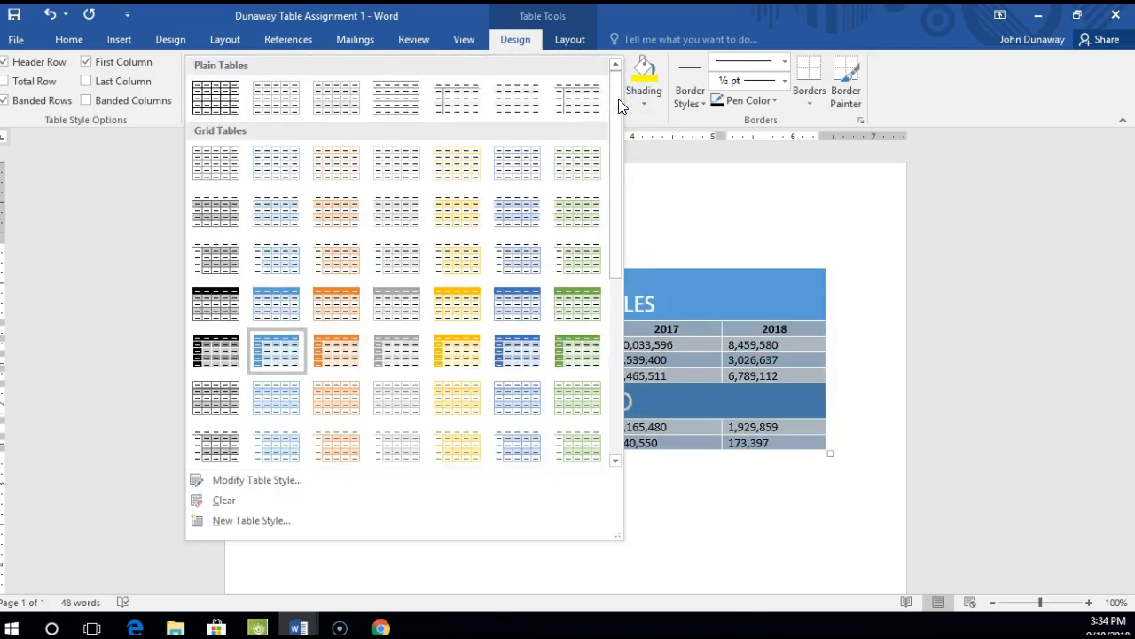
pyautogui.click(477, 100)
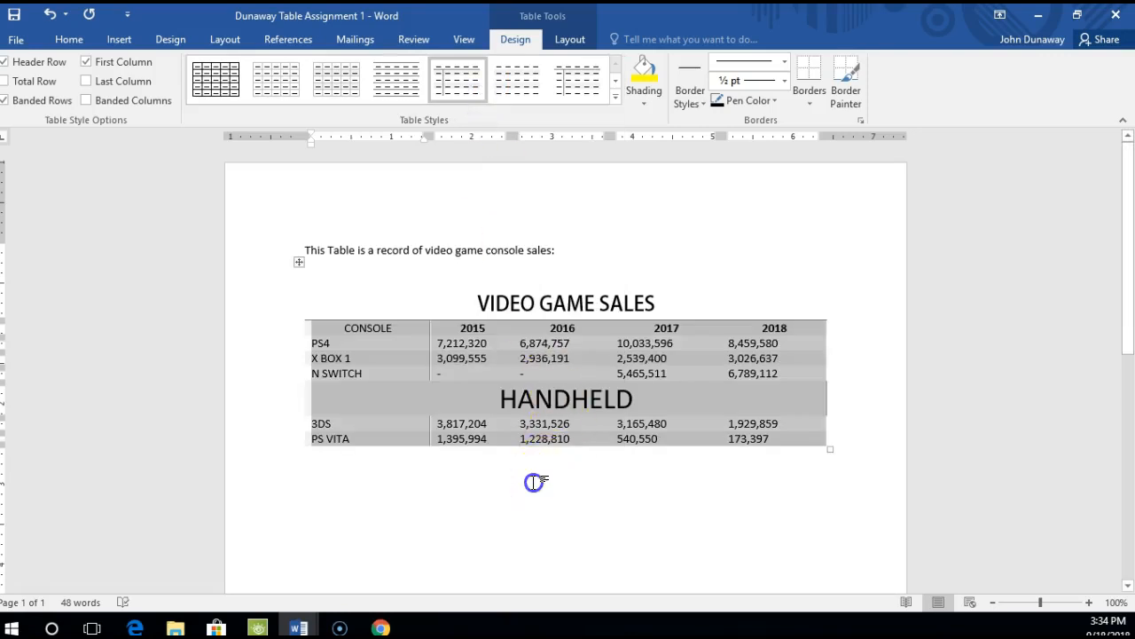
pyautogui.click(533, 482)
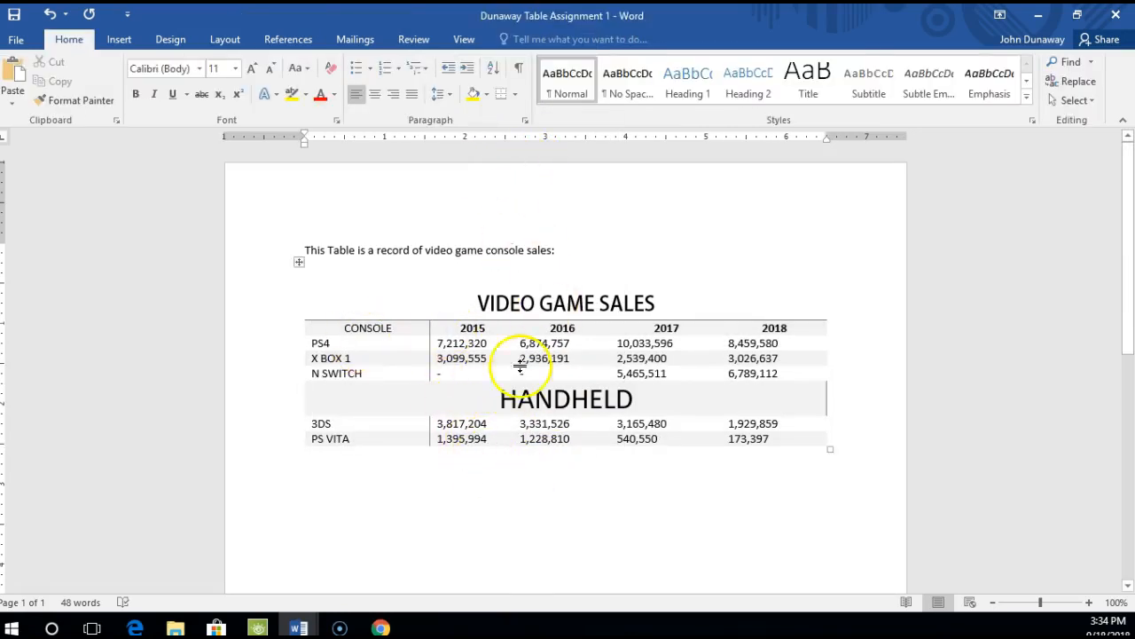
# Apply the basic black-bordered Table Grid style to the table.
pyautogui.moveTo(785, 329); pyautogui.dragTo(329, 438)
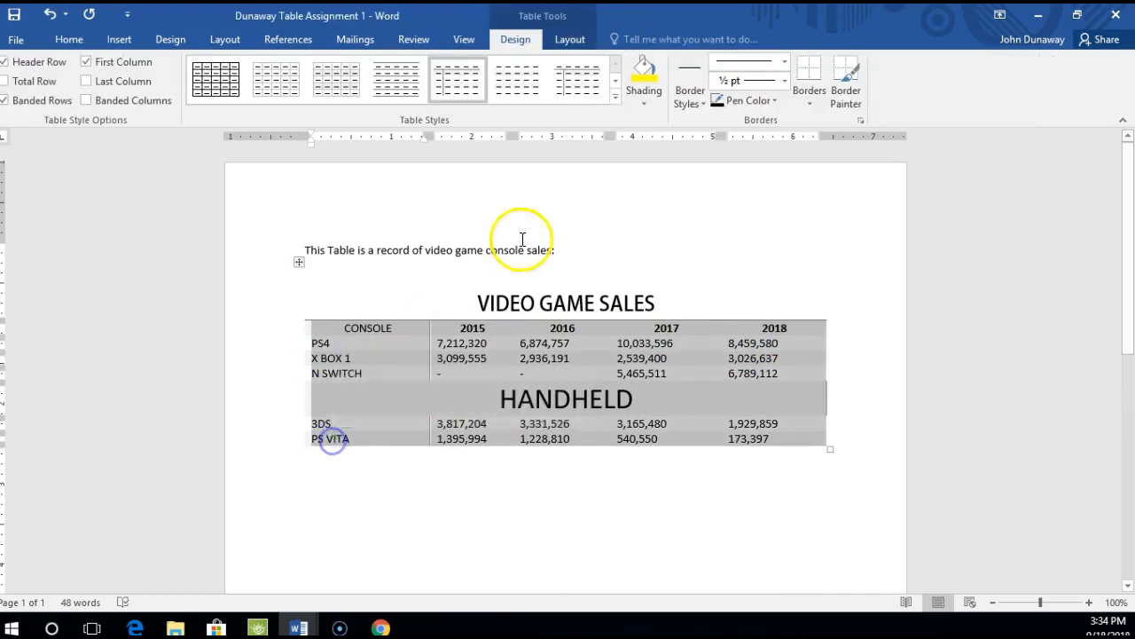
pyautogui.click(226, 81)
pyautogui.click(397, 482)
# Shade the VIDEO GAME SALES title cell with standard yellow.
pyautogui.click(417, 292)
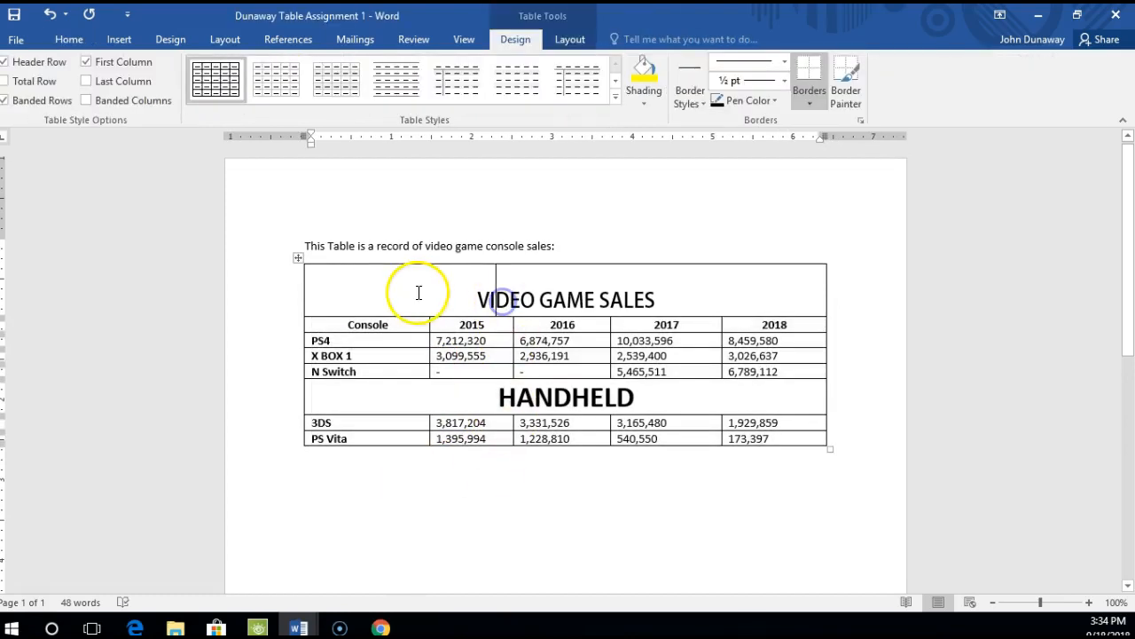
pyautogui.moveTo(436, 294); pyautogui.dragTo(697, 297)
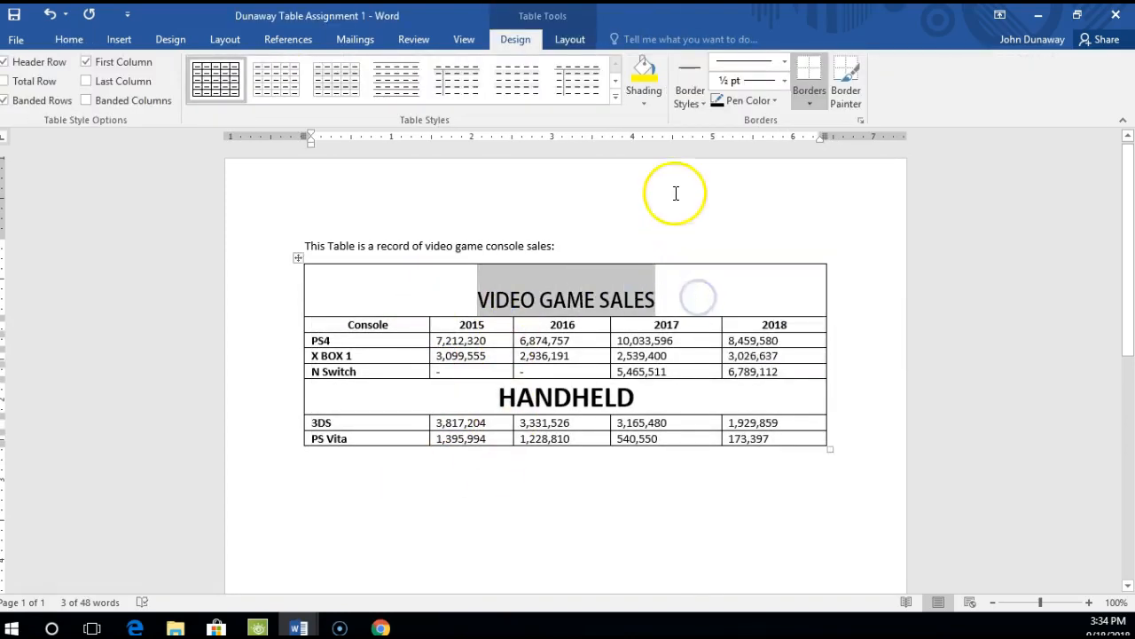
pyautogui.click(642, 103)
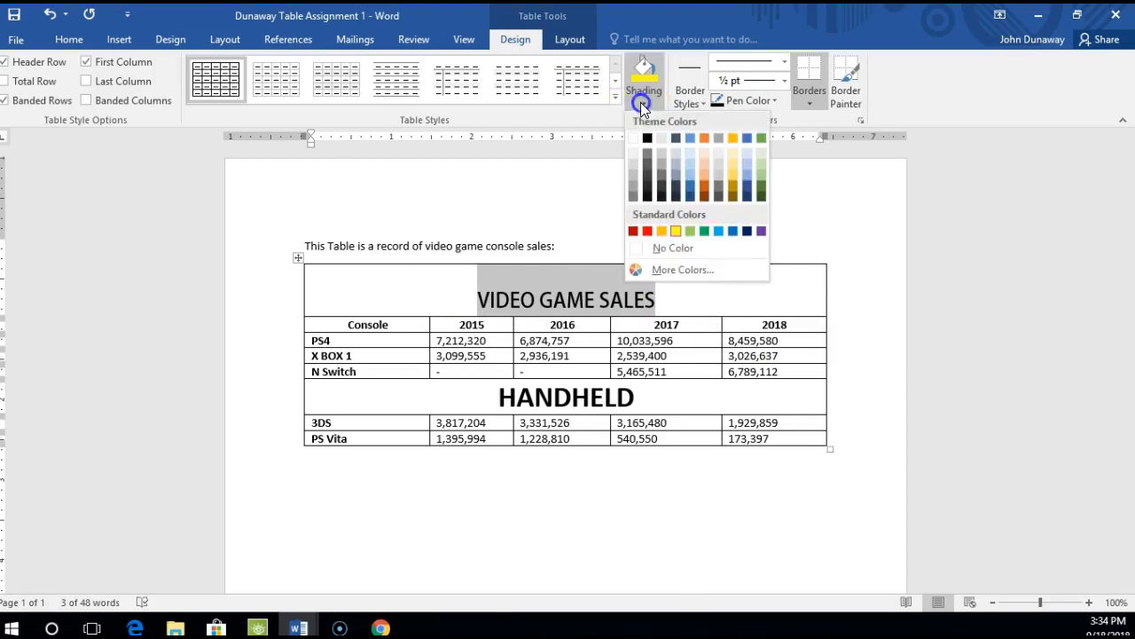
pyautogui.click(674, 233)
# Shade the merged HANDHELD heading cell with standard yellow.
pyautogui.click(612, 398)
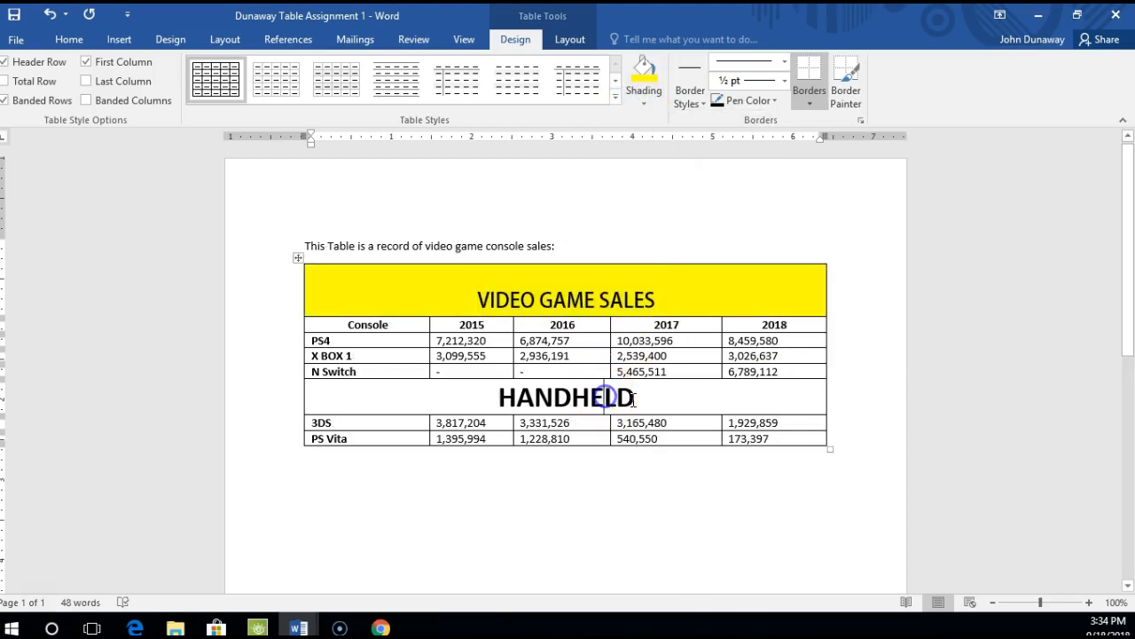
pyautogui.moveTo(591, 397); pyautogui.dragTo(390, 398)
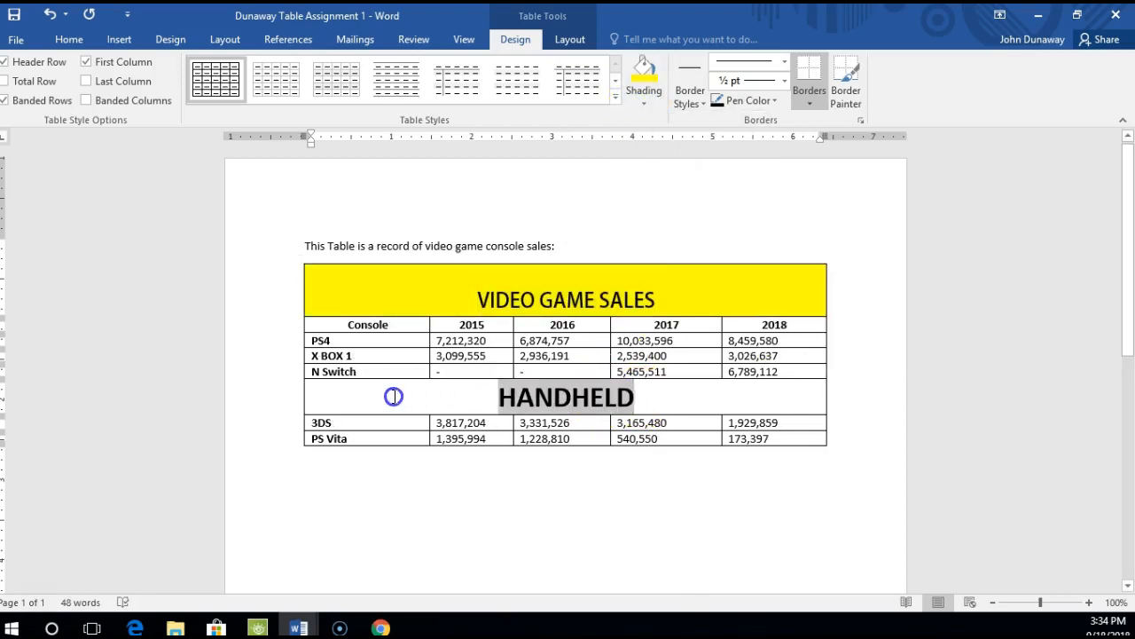
pyautogui.click(646, 102)
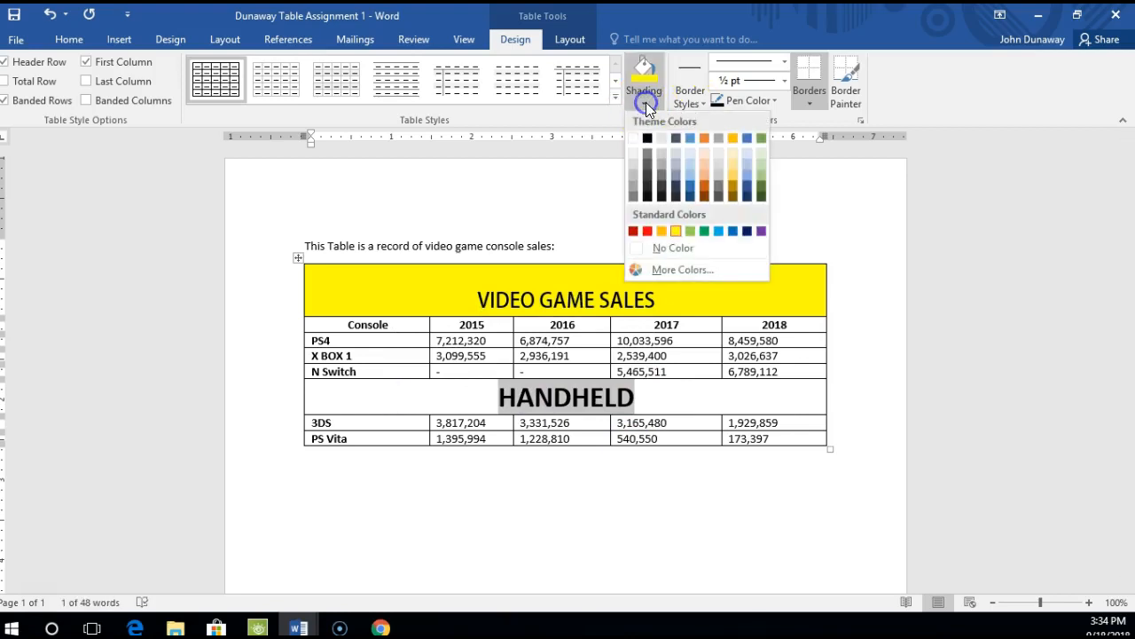
pyautogui.click(676, 233)
pyautogui.click(590, 493)
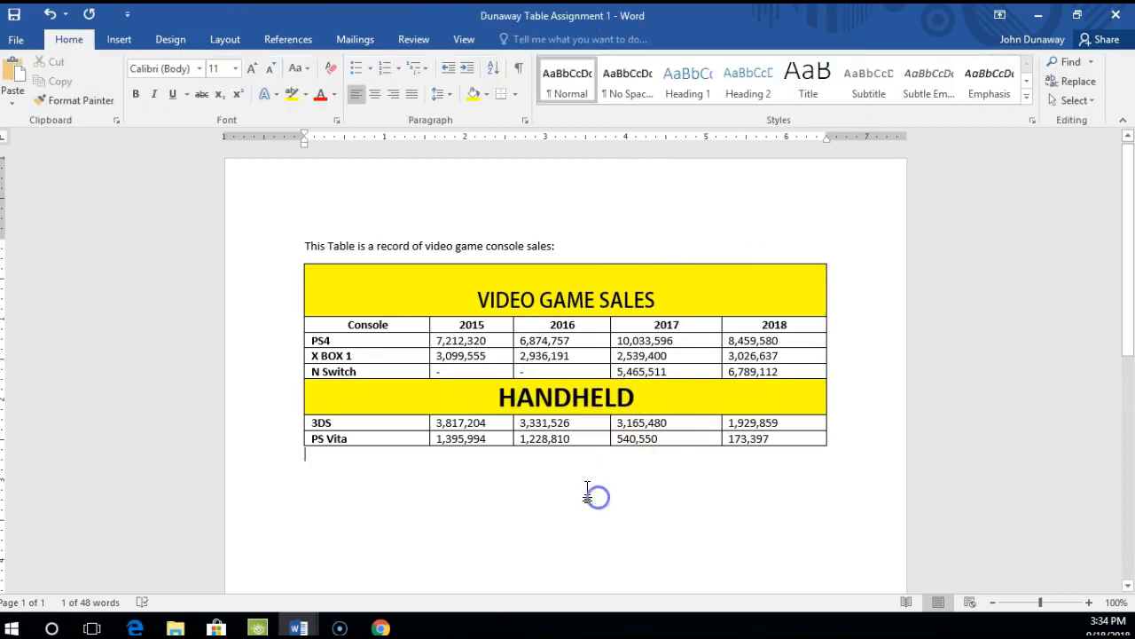
# Add an empty row below PS Vita and increase its height to about 1.42 inches.
pyautogui.click(771, 438)
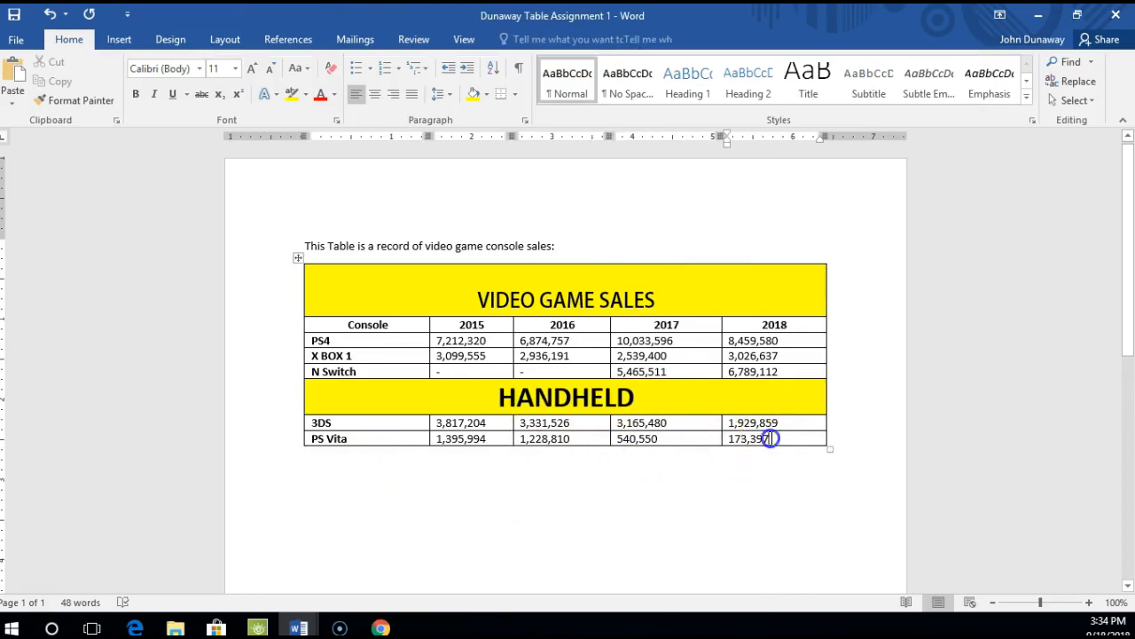
pyautogui.press('Tab')
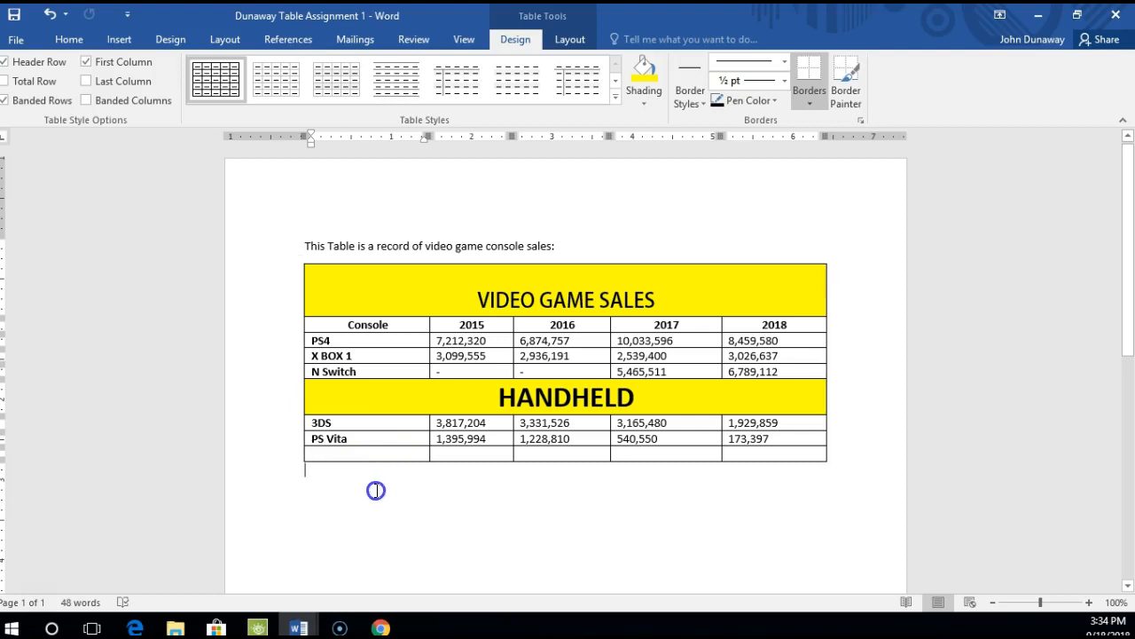
pyautogui.click(377, 456)
pyautogui.moveTo(381, 460); pyautogui.dragTo(384, 561)
pyautogui.scroll(-3, 408, 532)
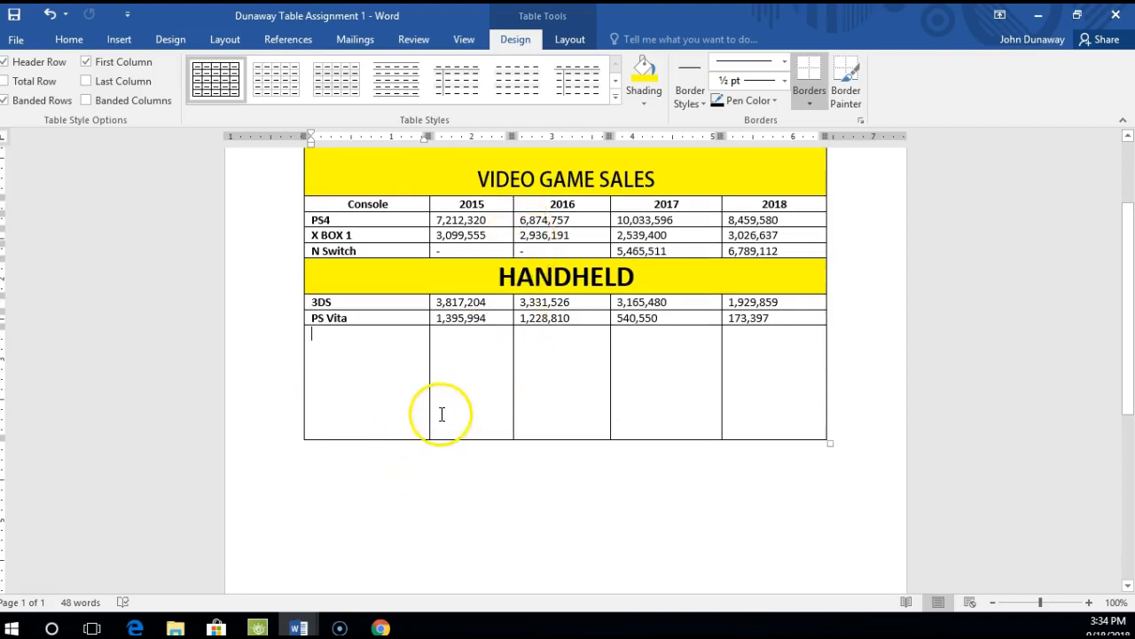
# Merge the first two cells of the tall empty row below PS Vita.
pyautogui.click(325, 340)
pyautogui.moveTo(436, 348); pyautogui.dragTo(440, 350)
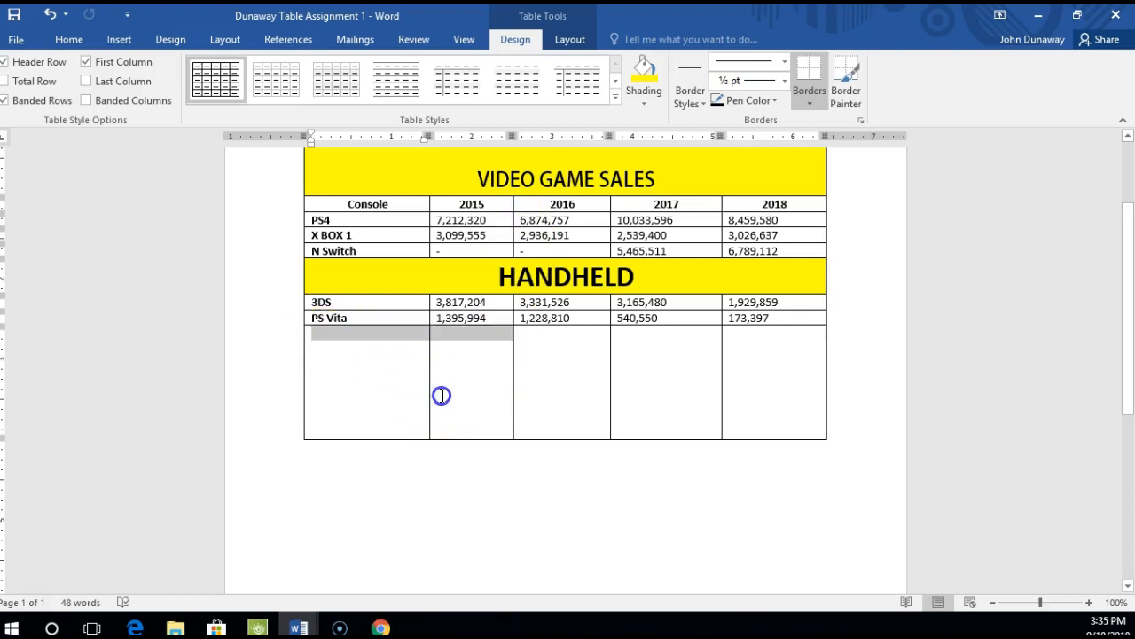
pyautogui.moveTo(442, 396); pyautogui.dragTo(444, 390)
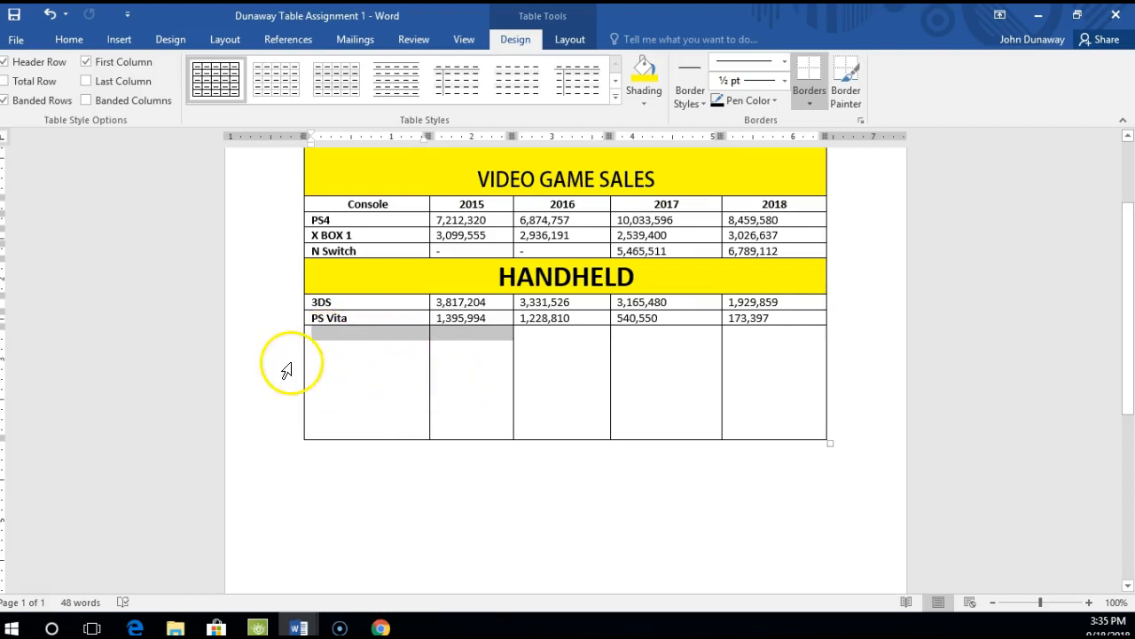
pyautogui.click(571, 40)
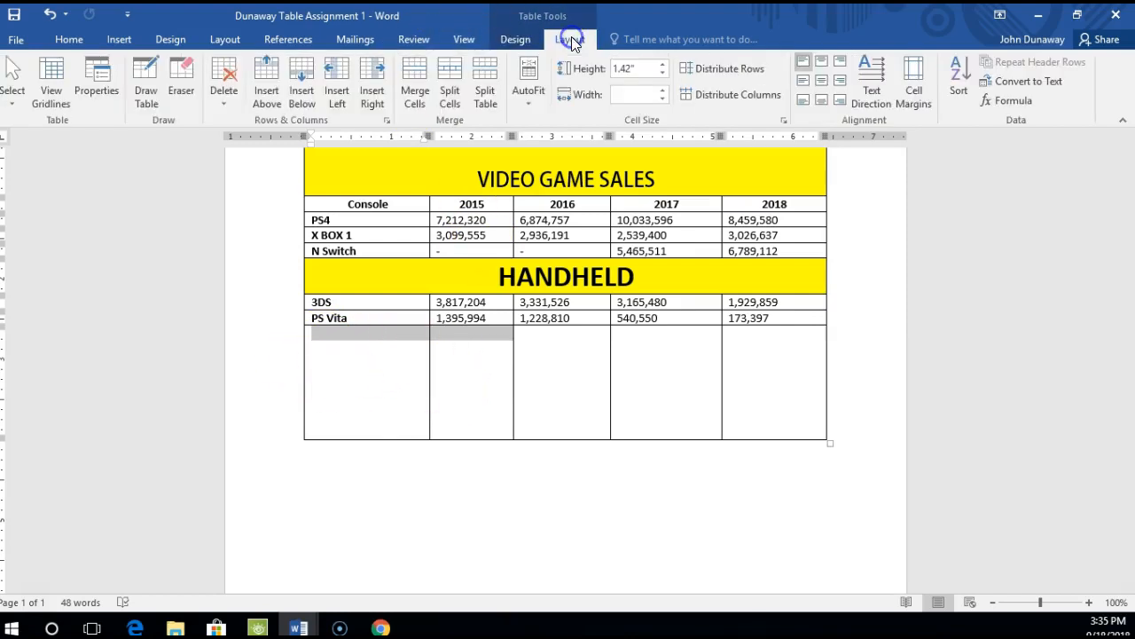
pyautogui.click(416, 96)
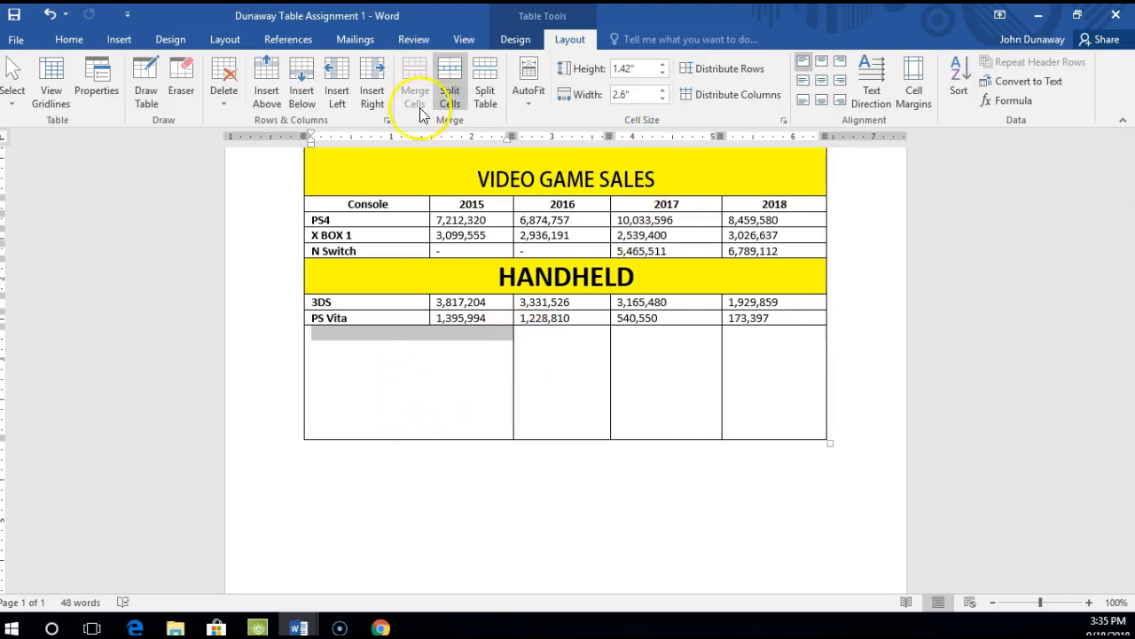
# Shade the merged cell below PS Vita with standard light green.
pyautogui.click(224, 39)
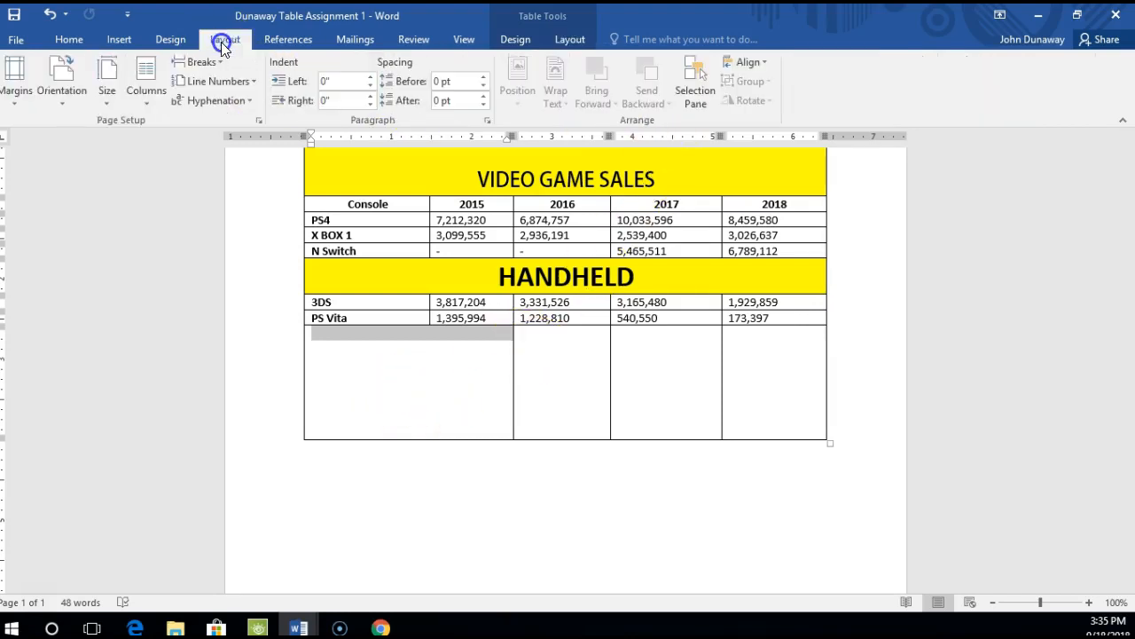
pyautogui.click(71, 40)
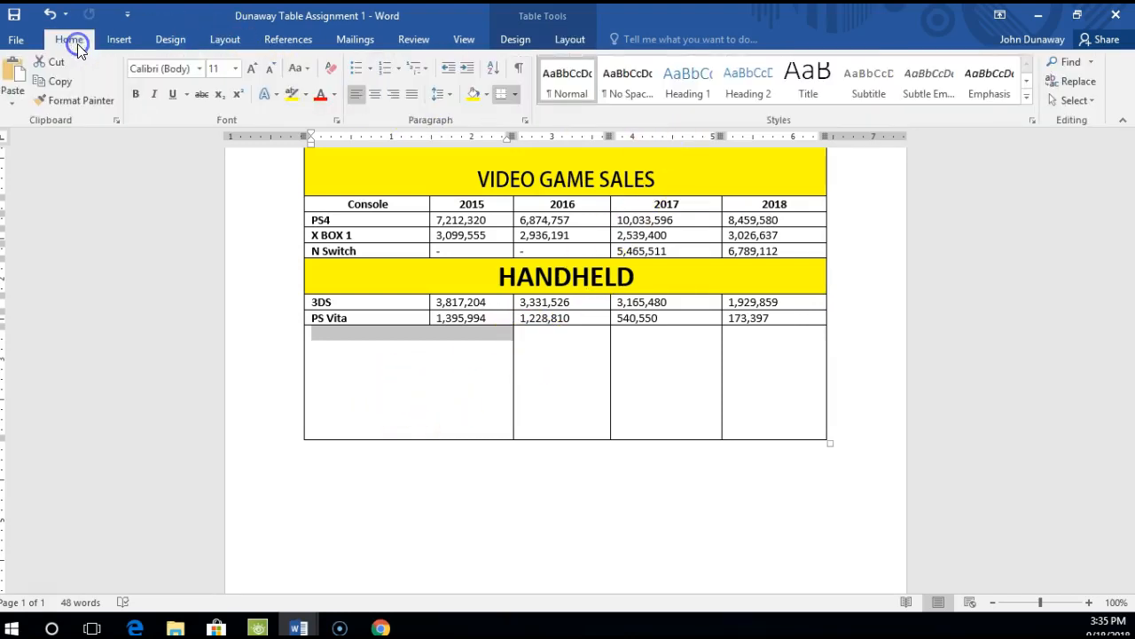
pyautogui.click(486, 95)
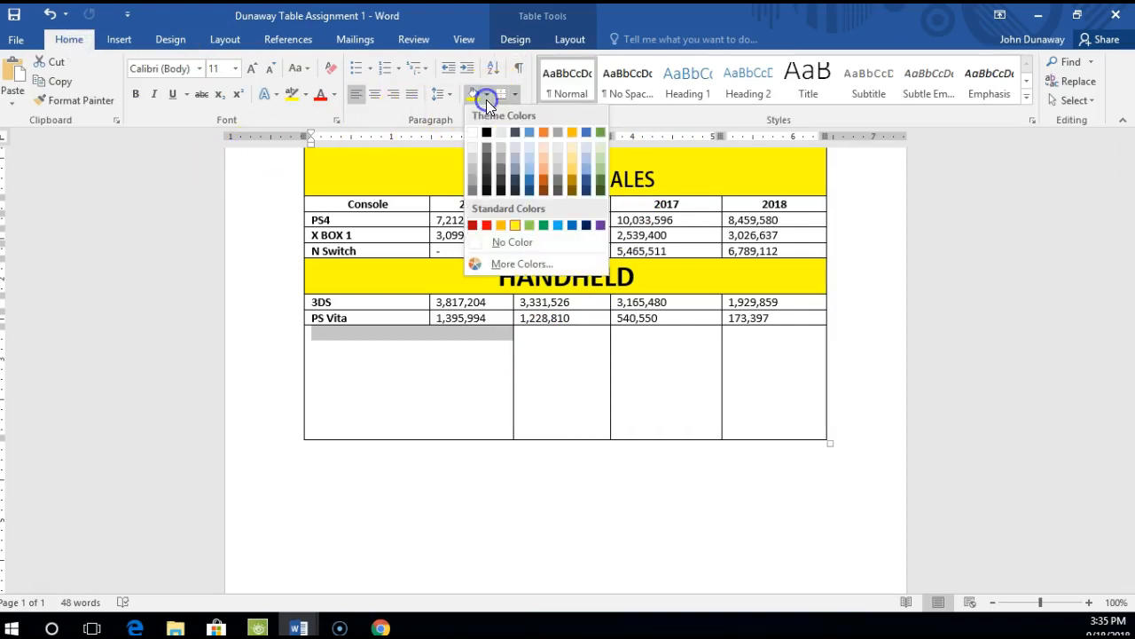
pyautogui.click(530, 226)
pyautogui.click(402, 512)
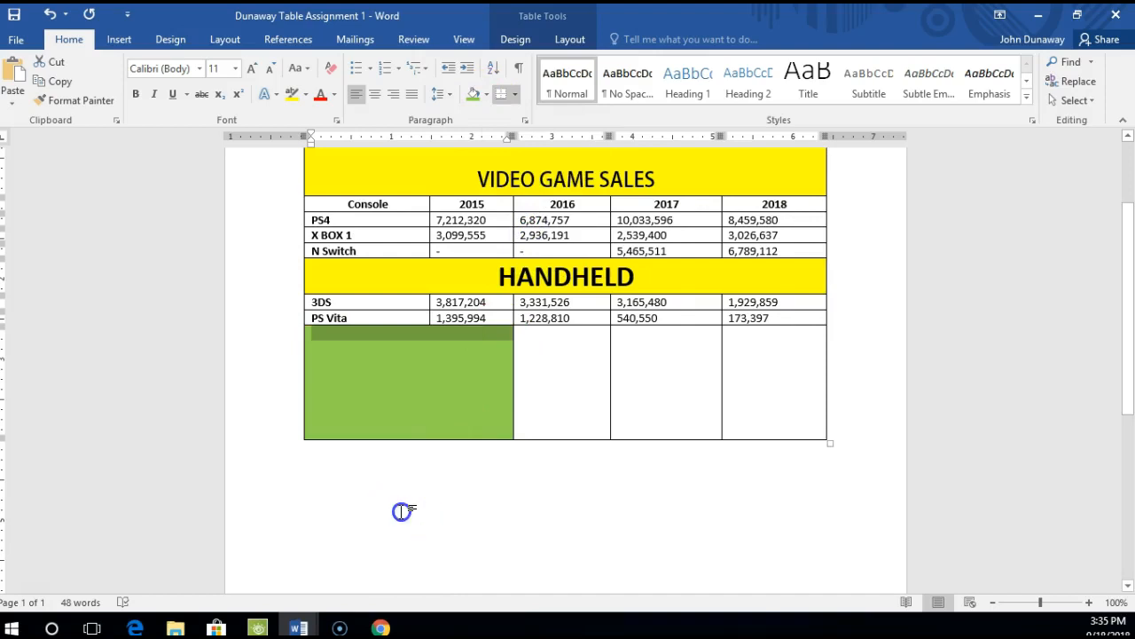
pyautogui.click(396, 470)
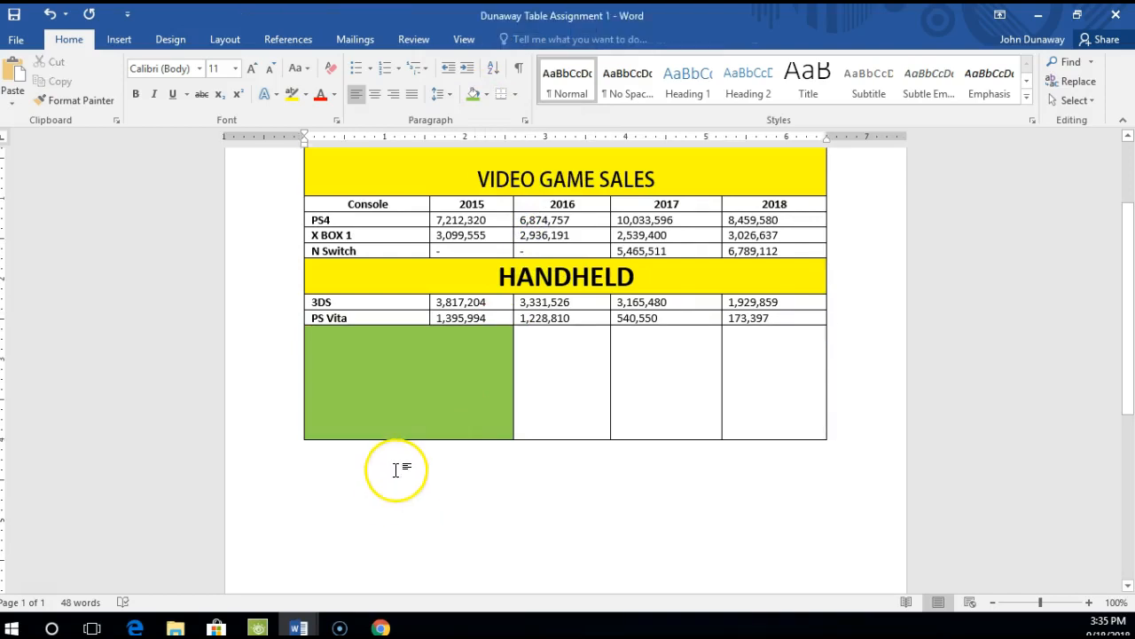
# Narrow the Console column and shift the column borders after 2015, 2016 and 2017 leftward, widening the 2018 column.
pyautogui.click(515, 205)
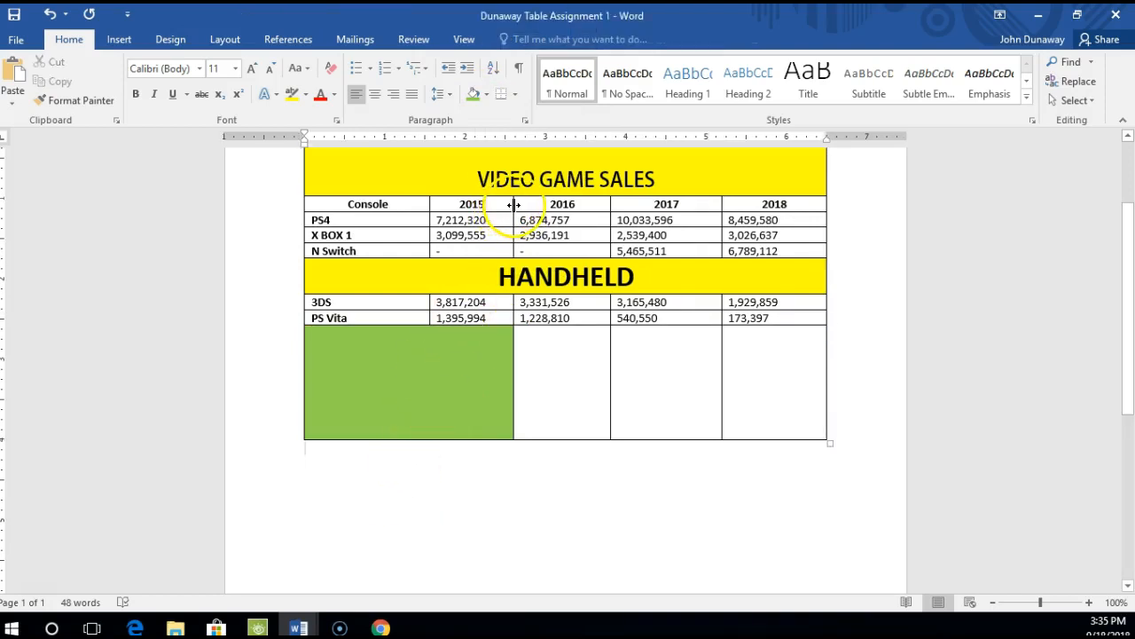
pyautogui.moveTo(514, 205); pyautogui.dragTo(501, 207)
pyautogui.moveTo(430, 206); pyautogui.dragTo(394, 219)
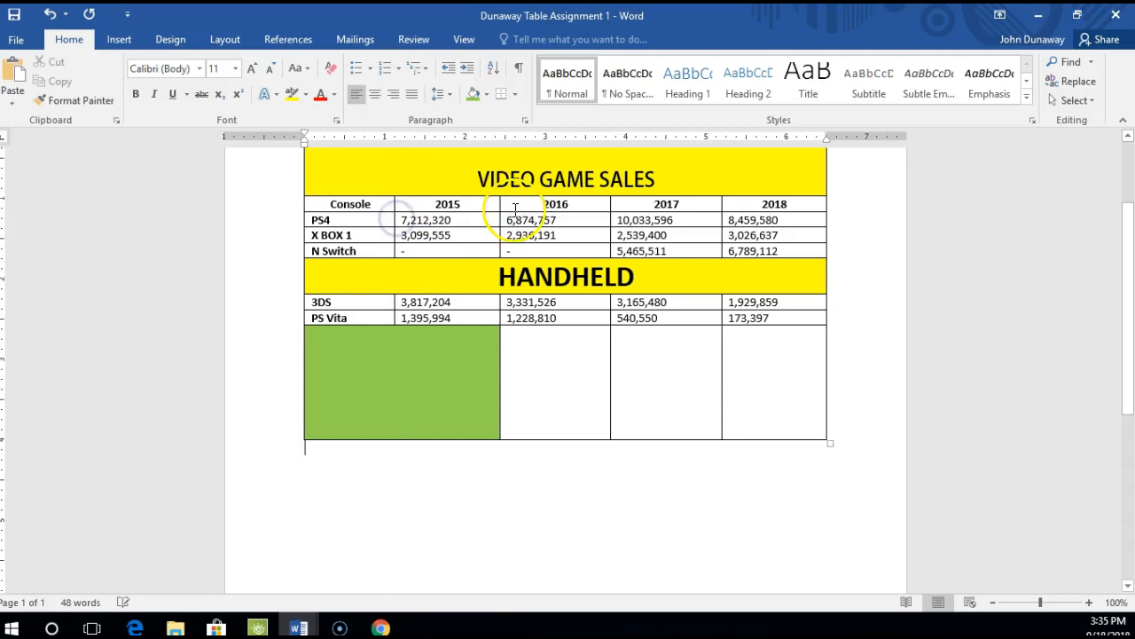
pyautogui.moveTo(499, 204); pyautogui.dragTo(489, 205)
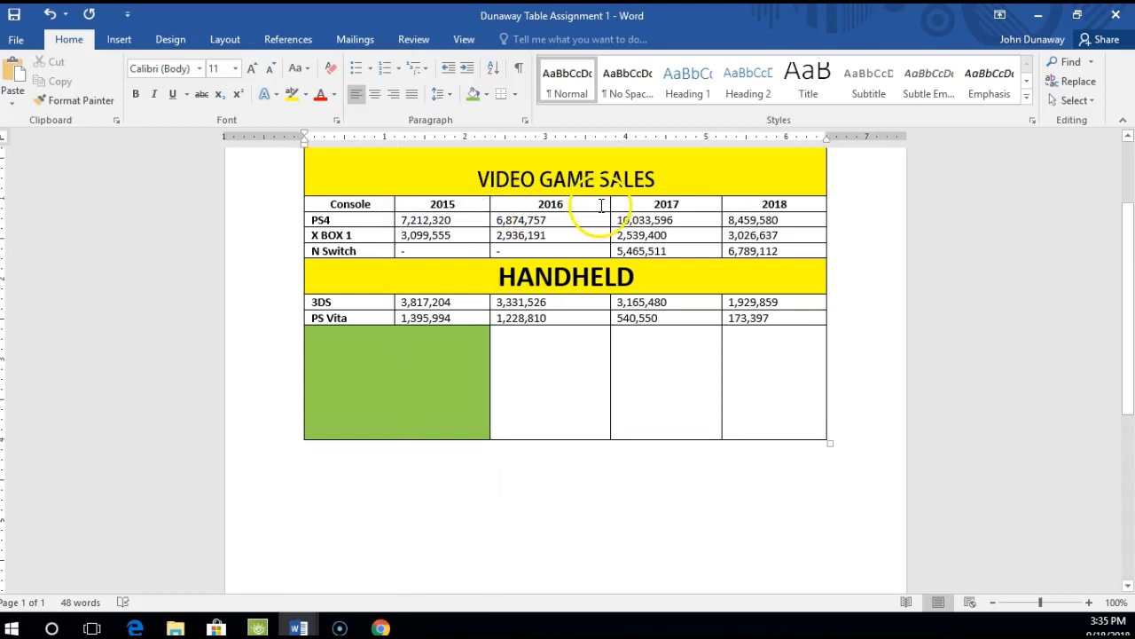
pyautogui.moveTo(608, 205); pyautogui.dragTo(600, 206)
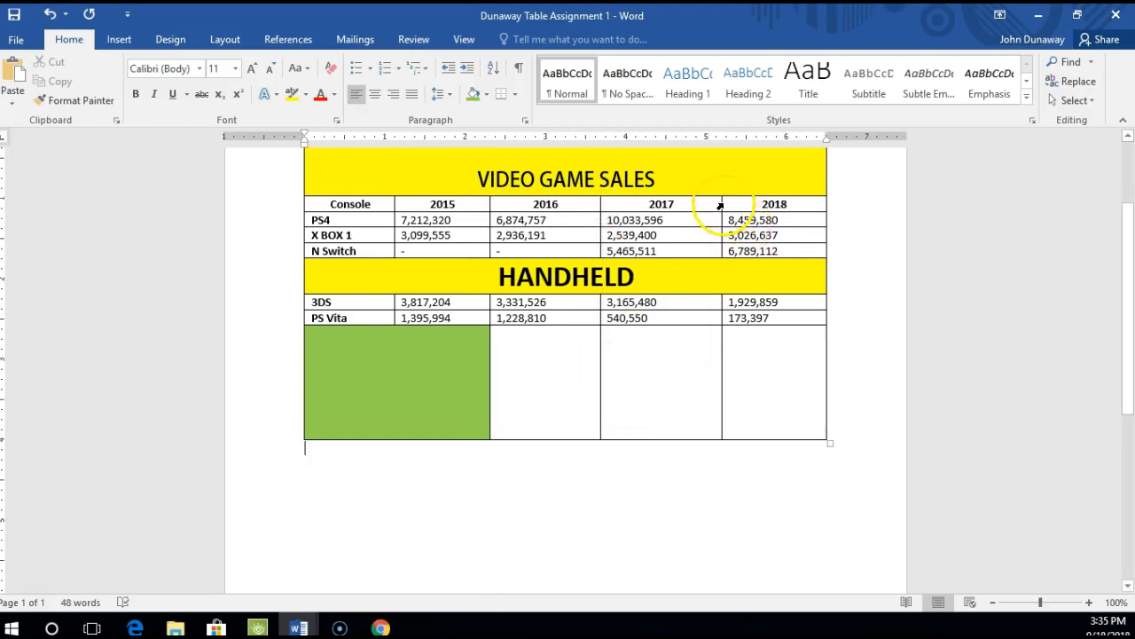
pyautogui.moveTo(722, 205); pyautogui.dragTo(691, 214)
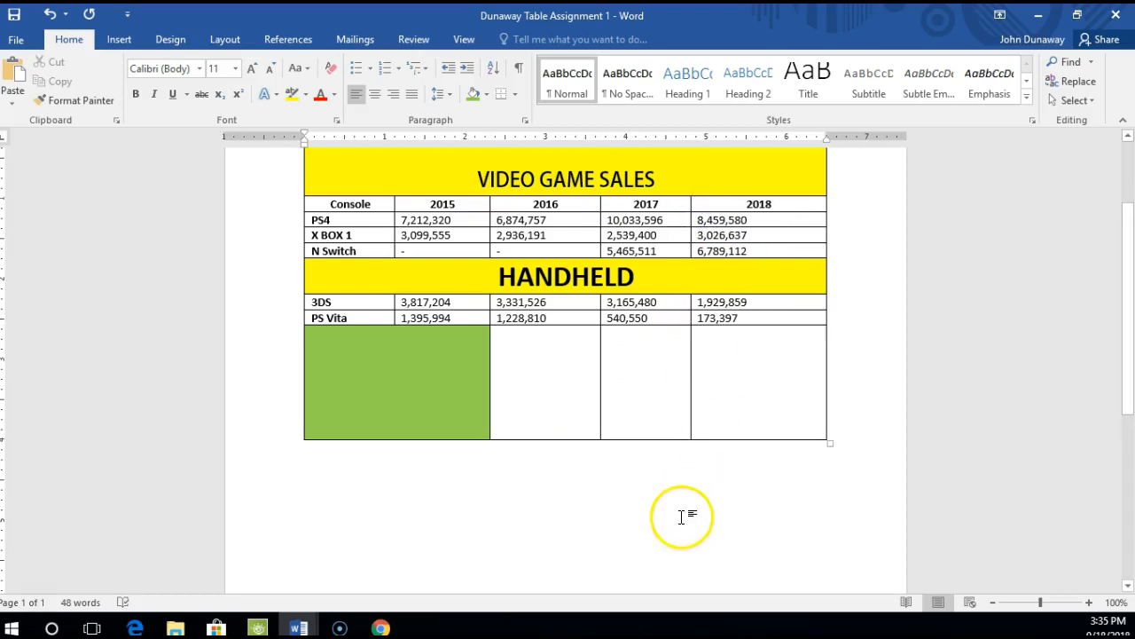
# Save the document and search Bing online pictures for "Video Game" with the insertion point in the green cell.
pyautogui.click(401, 384)
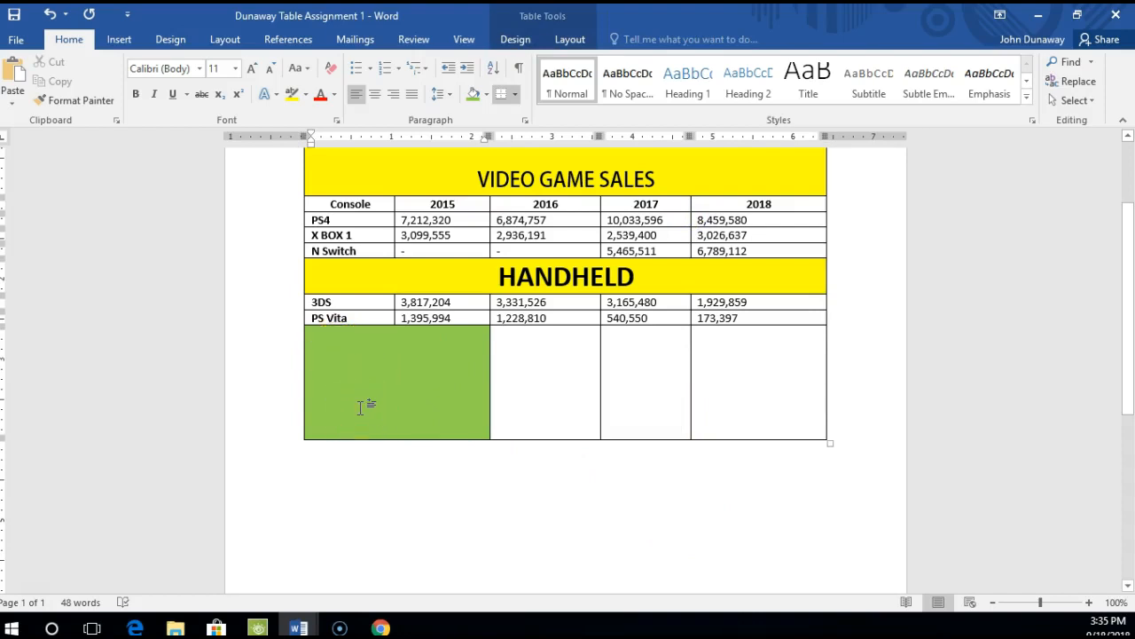
pyautogui.hotkey('ctrl', 's')
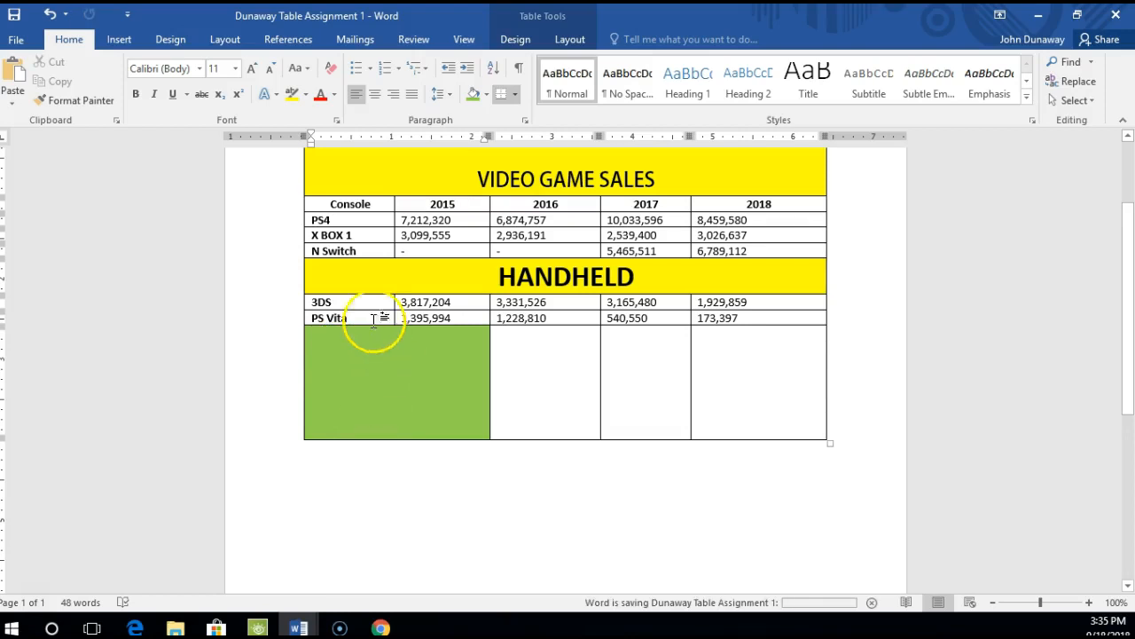
pyautogui.click(120, 40)
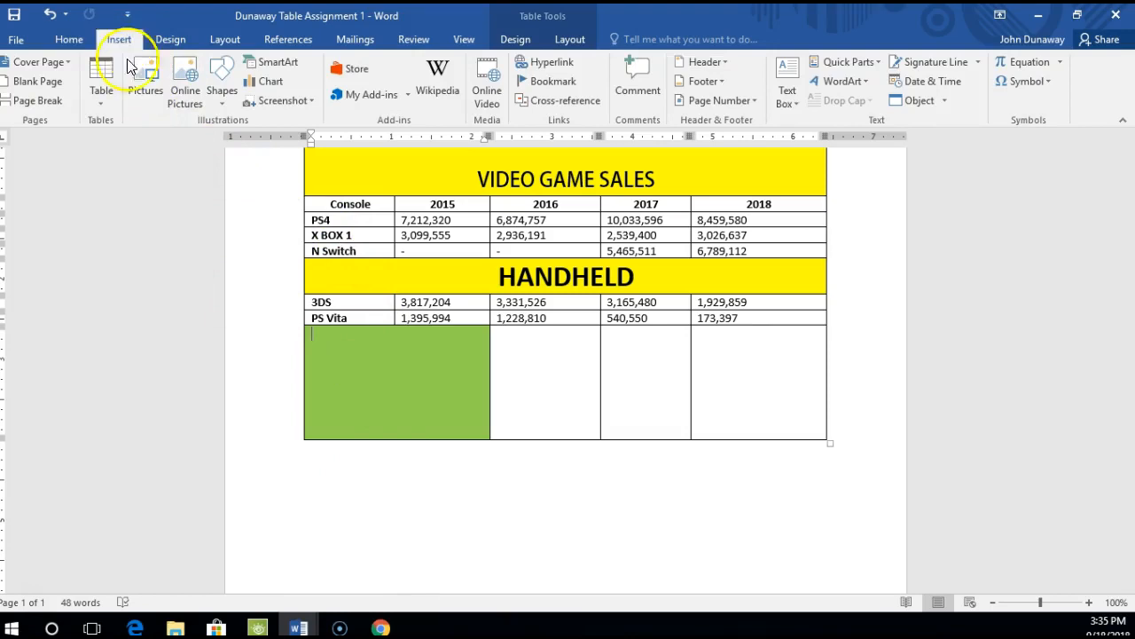
pyautogui.click(186, 71)
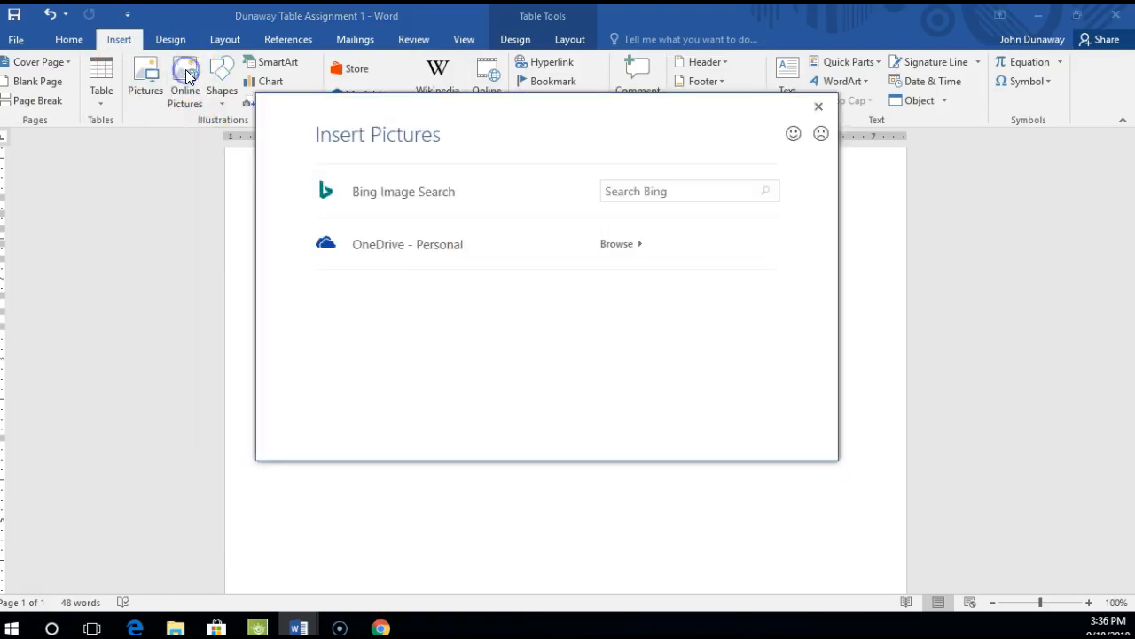
pyautogui.click(635, 187)
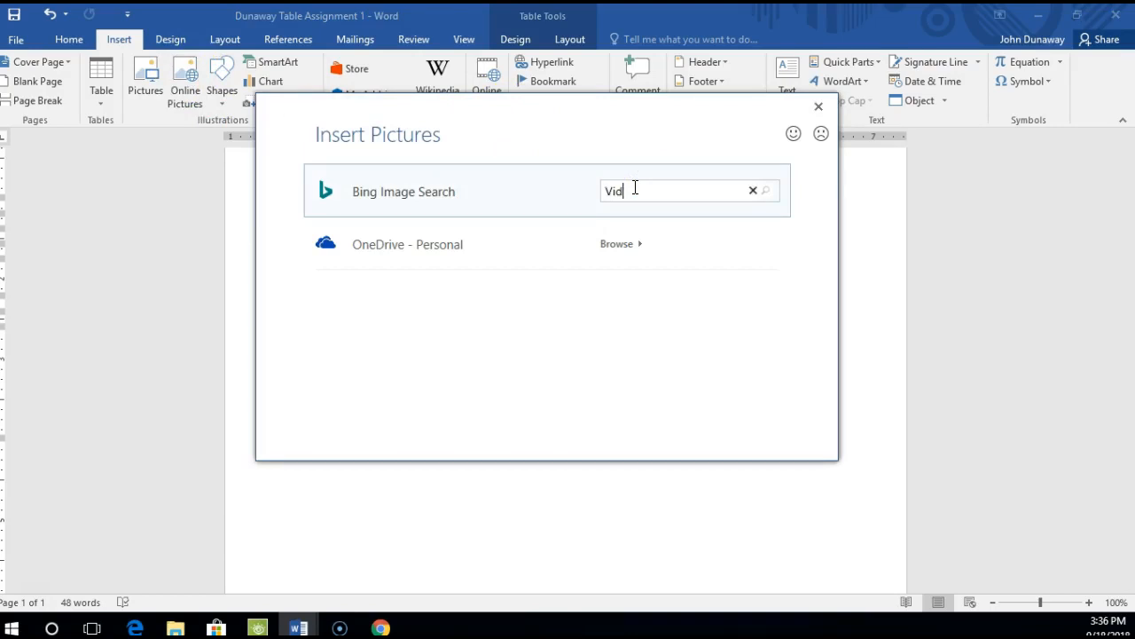
pyautogui.click(694, 125)
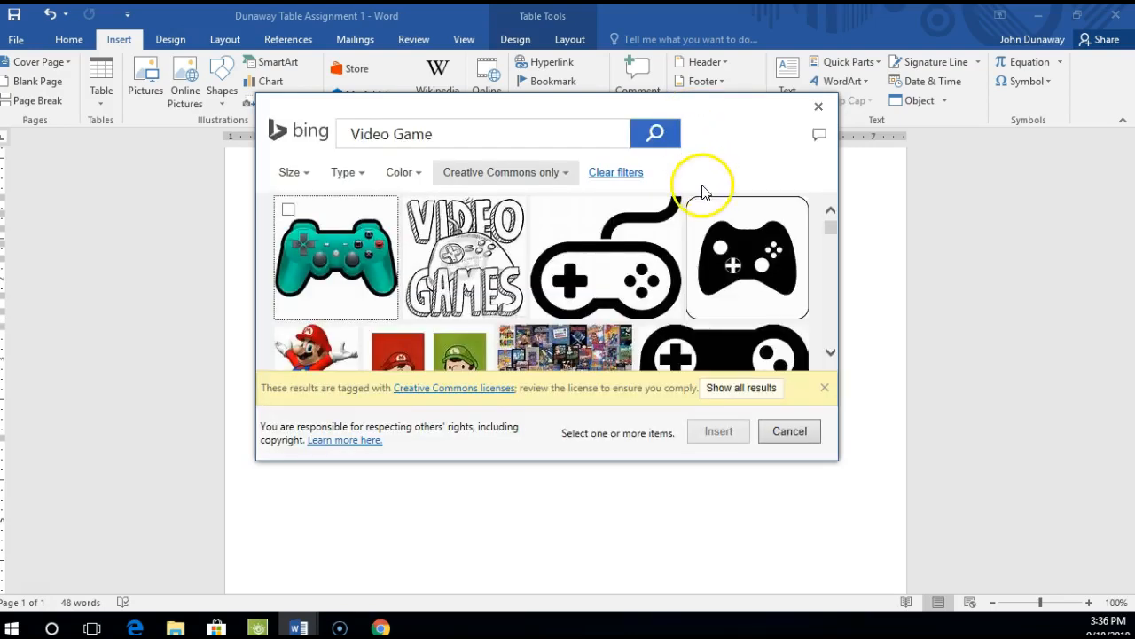
# Insert the teal game controller image from the search results into the green cell.
pyautogui.click(831, 352)
pyautogui.moveTo(830, 352); pyautogui.dragTo(827, 227)
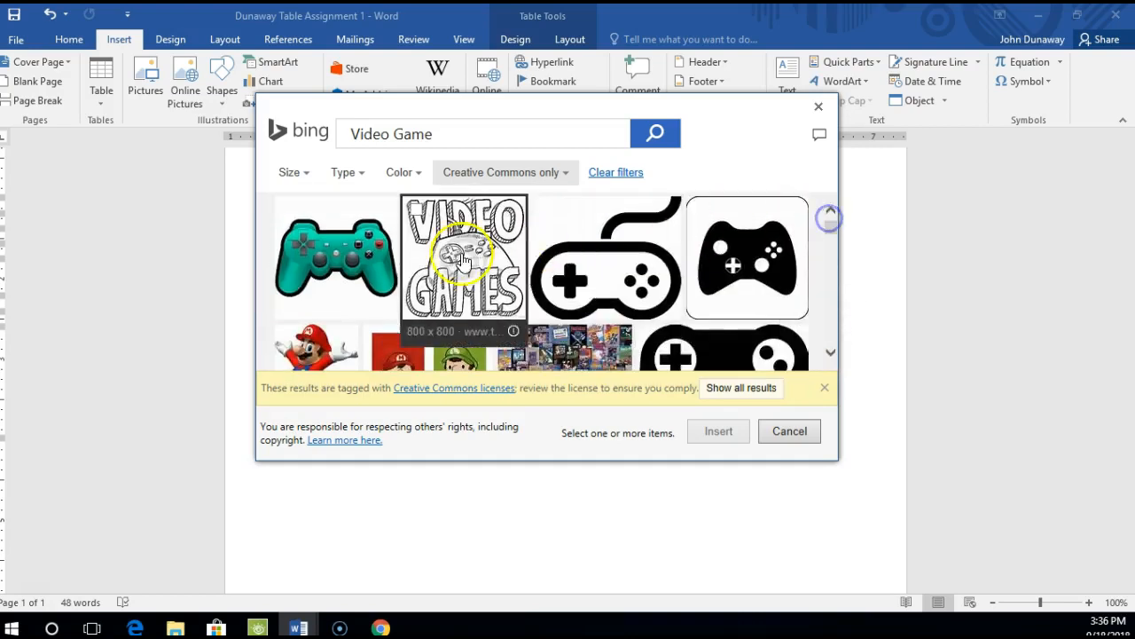
pyautogui.click(356, 286)
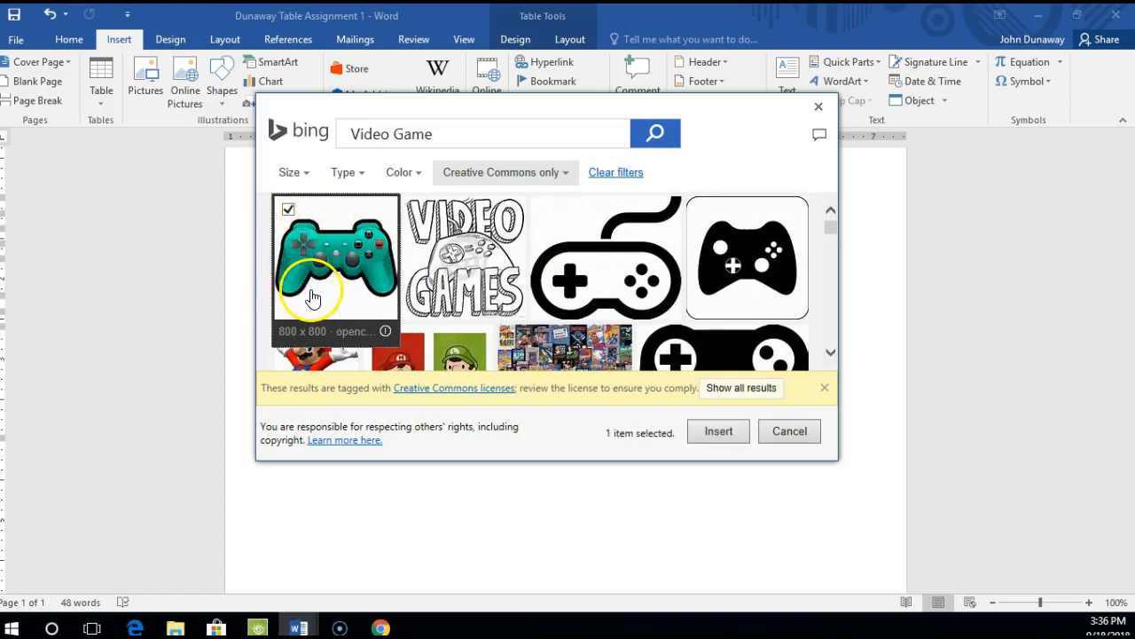
pyautogui.click(715, 431)
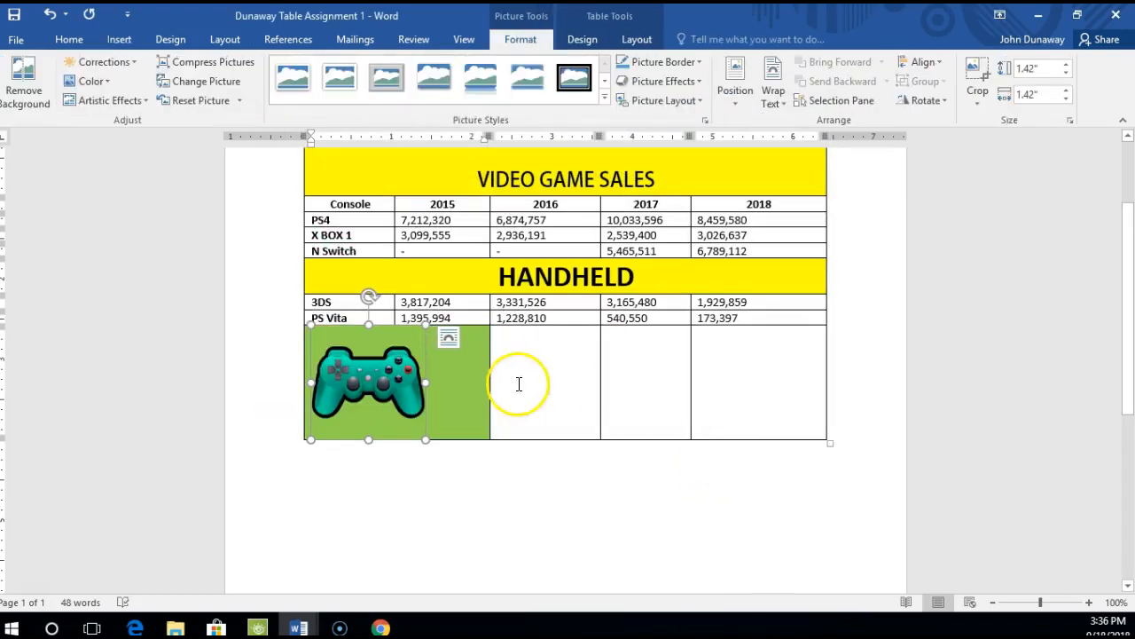
pyautogui.click(443, 387)
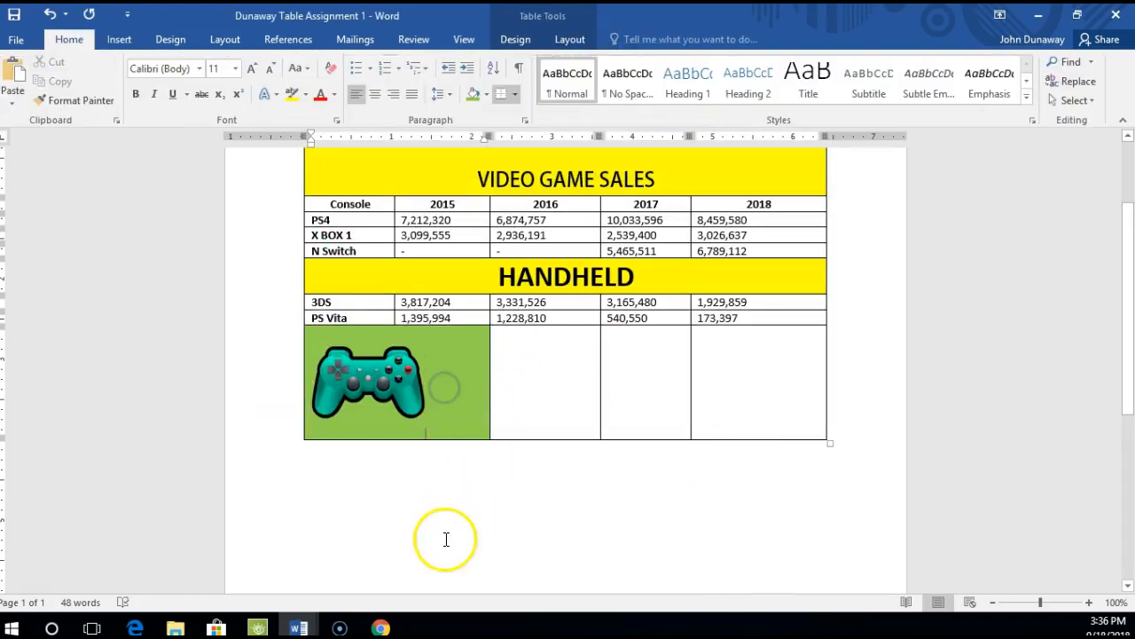
# Set the controller picture's text wrapping to Through and center the picture horizontally in the green cell.
pyautogui.click(364, 377)
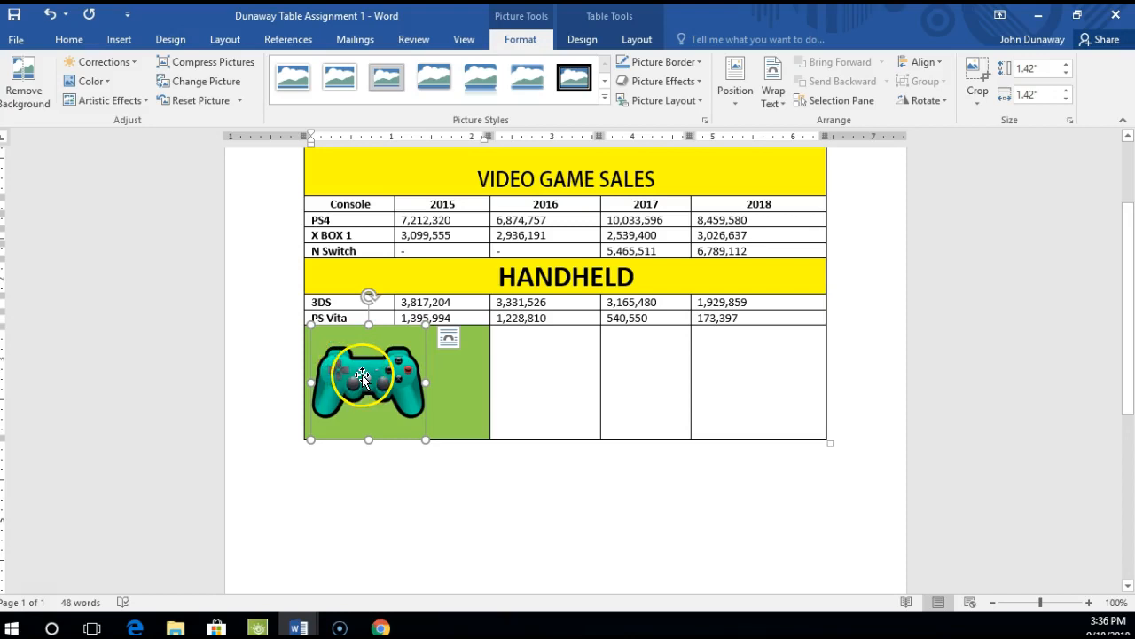
pyautogui.click(450, 338)
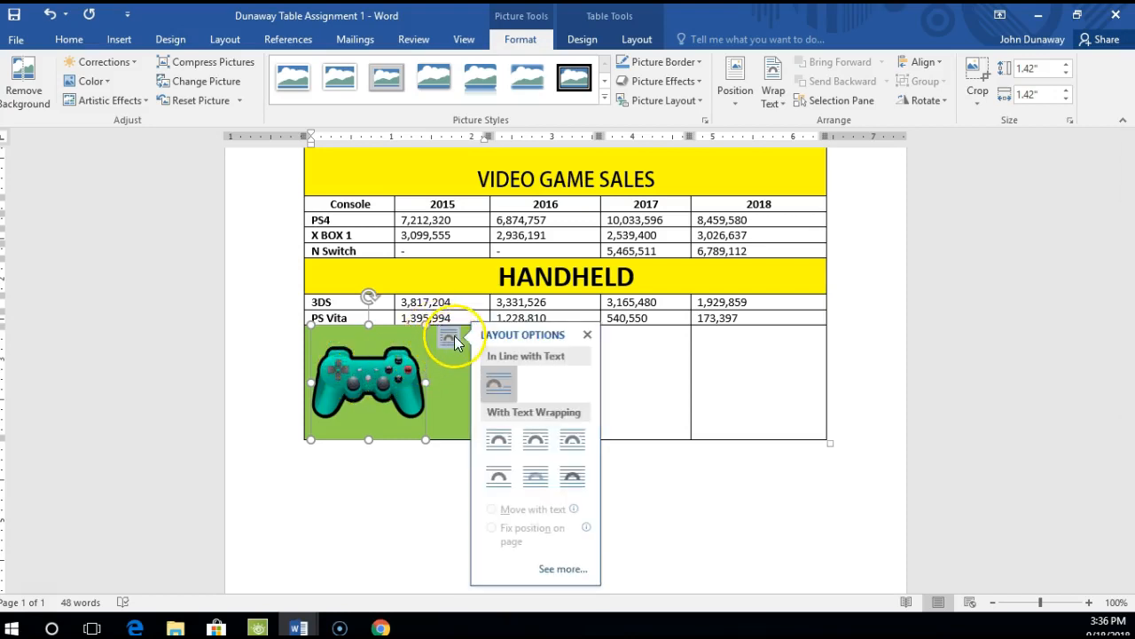
pyautogui.click(570, 446)
pyautogui.click(381, 562)
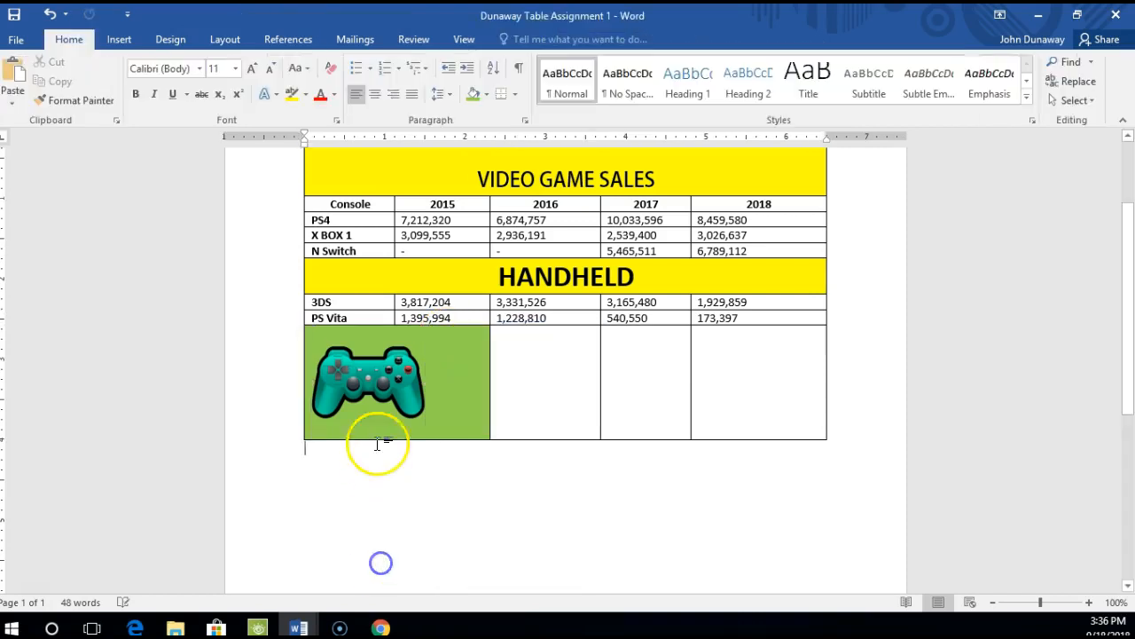
pyautogui.click(369, 378)
pyautogui.moveTo(370, 378); pyautogui.dragTo(392, 377)
pyautogui.click(381, 518)
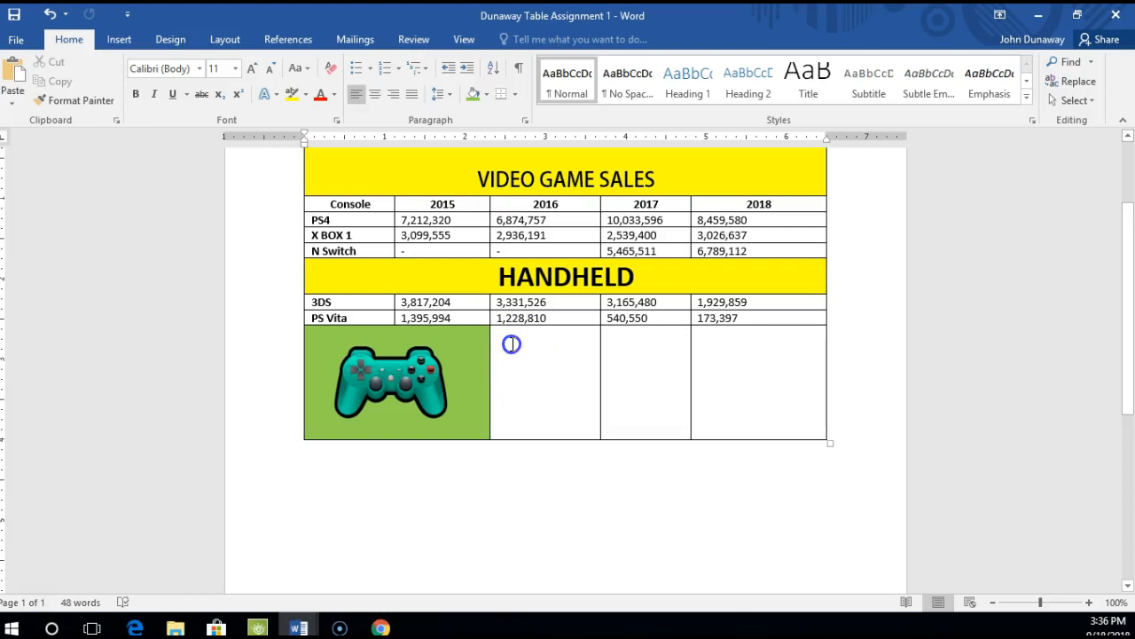
# Merge the two empty cells below the 2016 and 2017 columns, next to the green cell.
pyautogui.moveTo(512, 345); pyautogui.dragTo(606, 351)
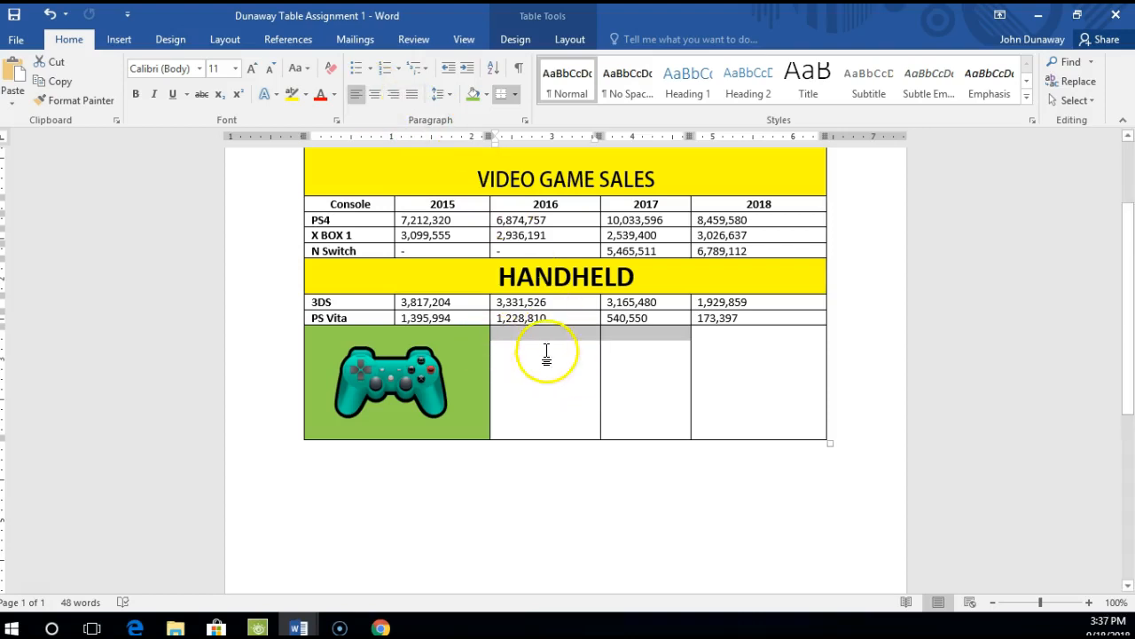
pyautogui.click(516, 40)
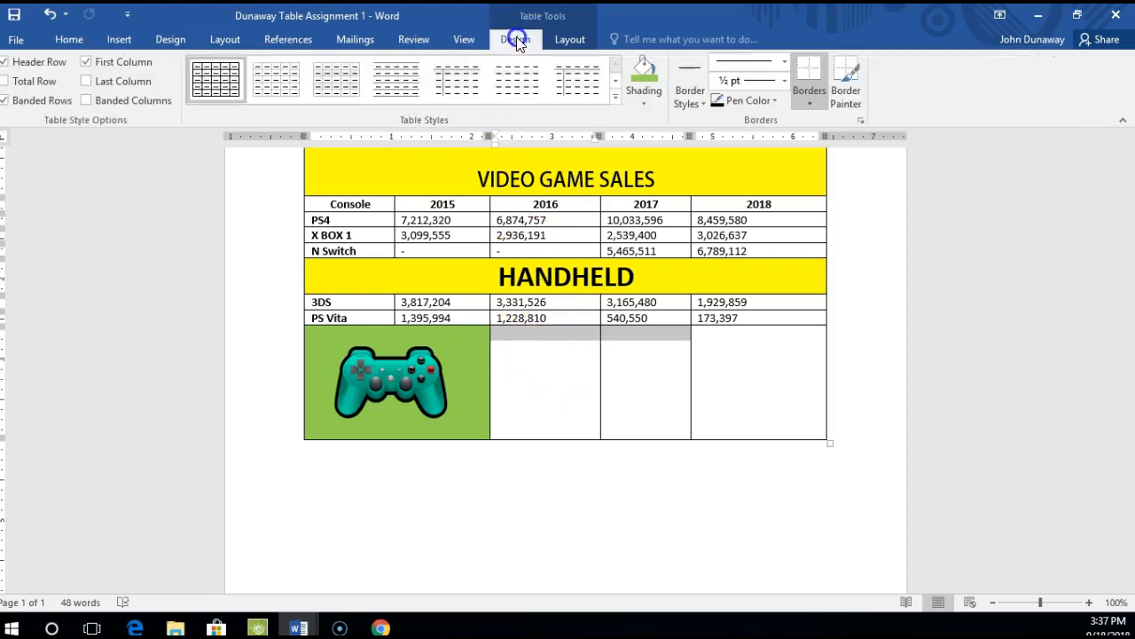
pyautogui.click(571, 41)
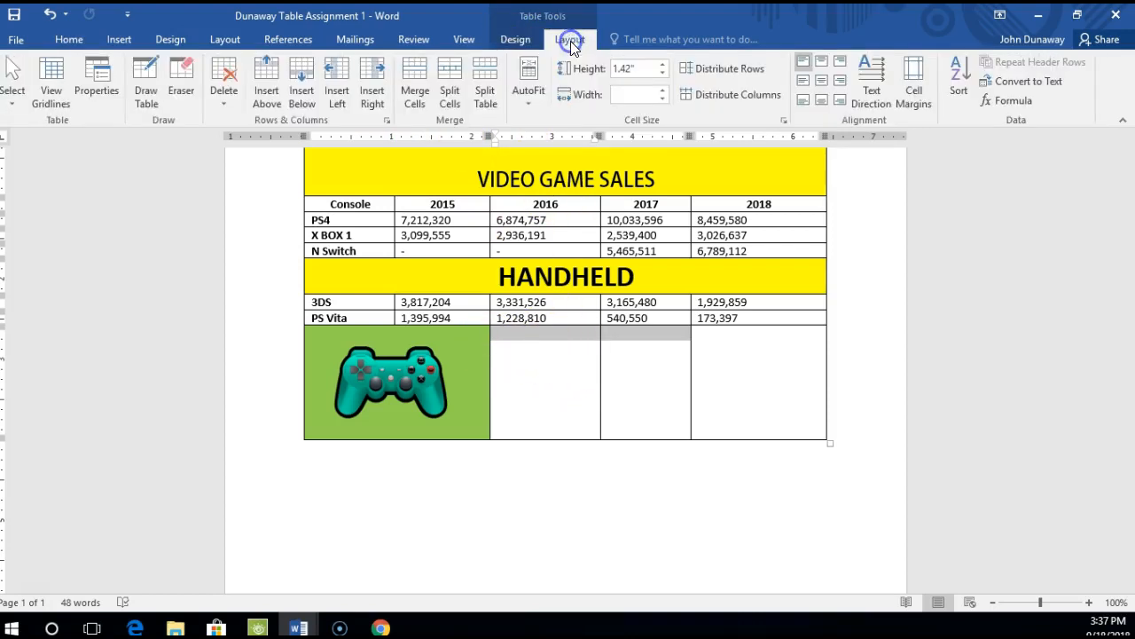
pyautogui.click(414, 95)
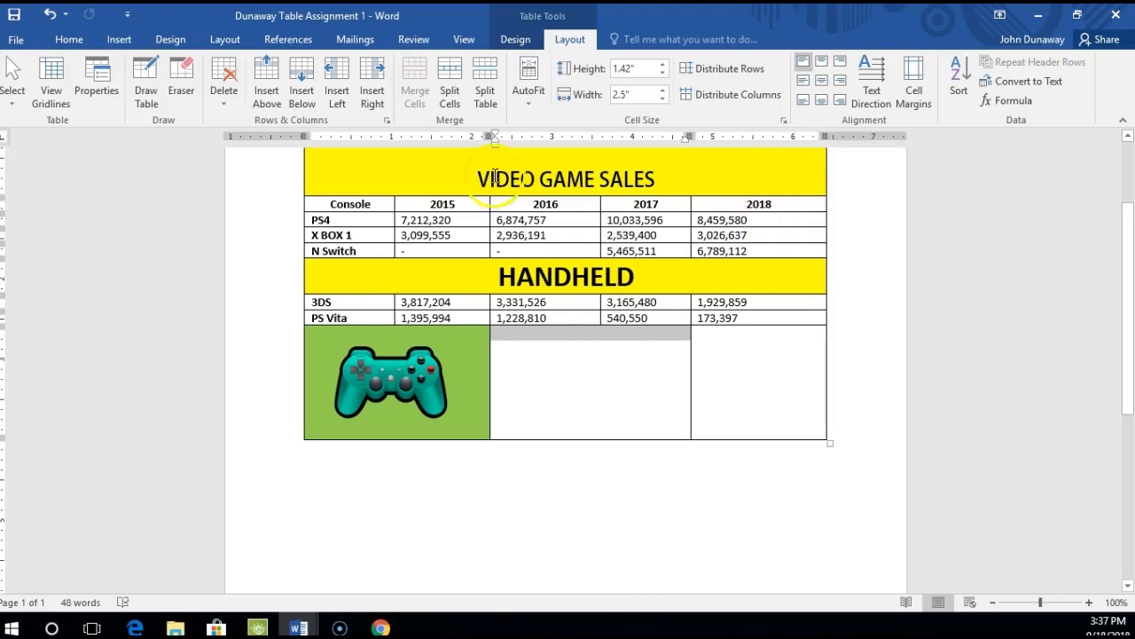
# Shade the newly merged cell beside the green cell with standard light blue.
pyautogui.click(71, 39)
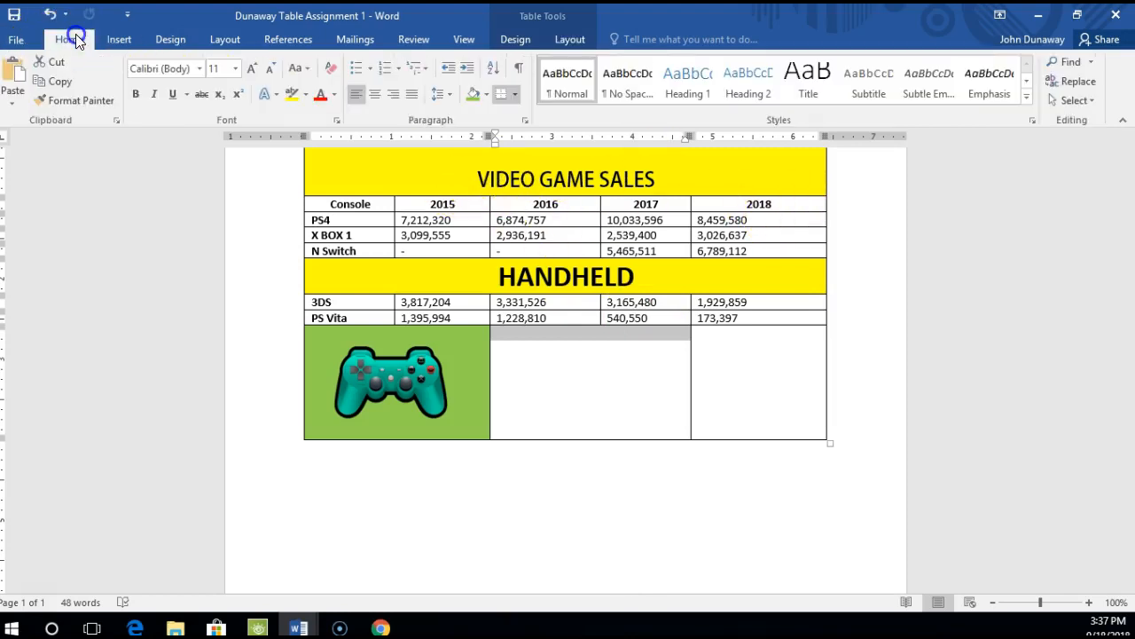
pyautogui.click(486, 96)
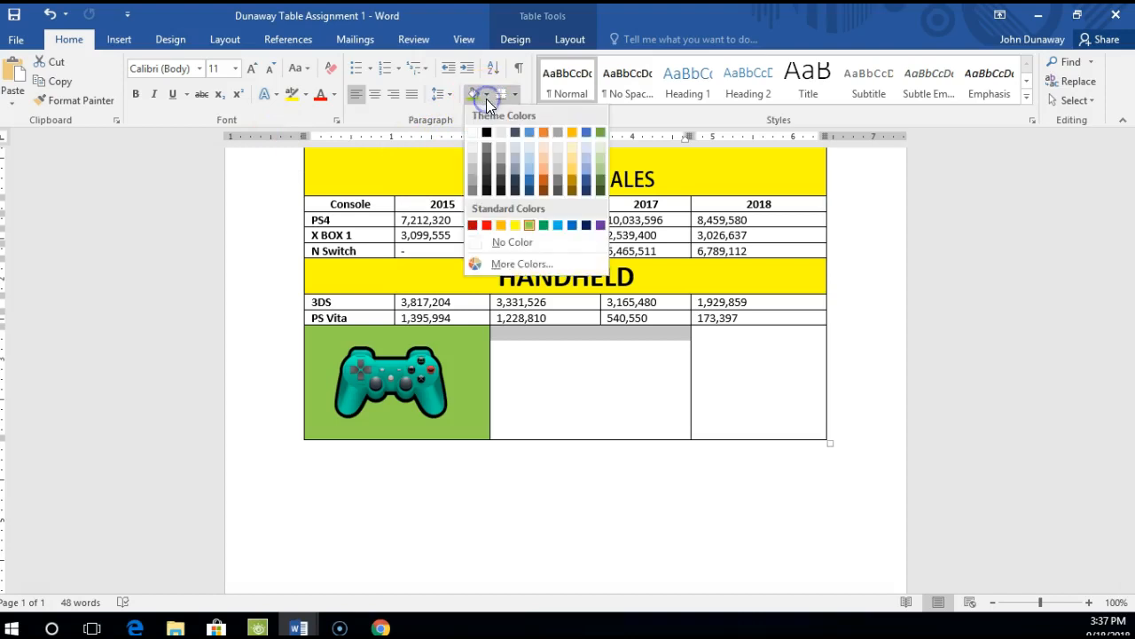
pyautogui.click(559, 226)
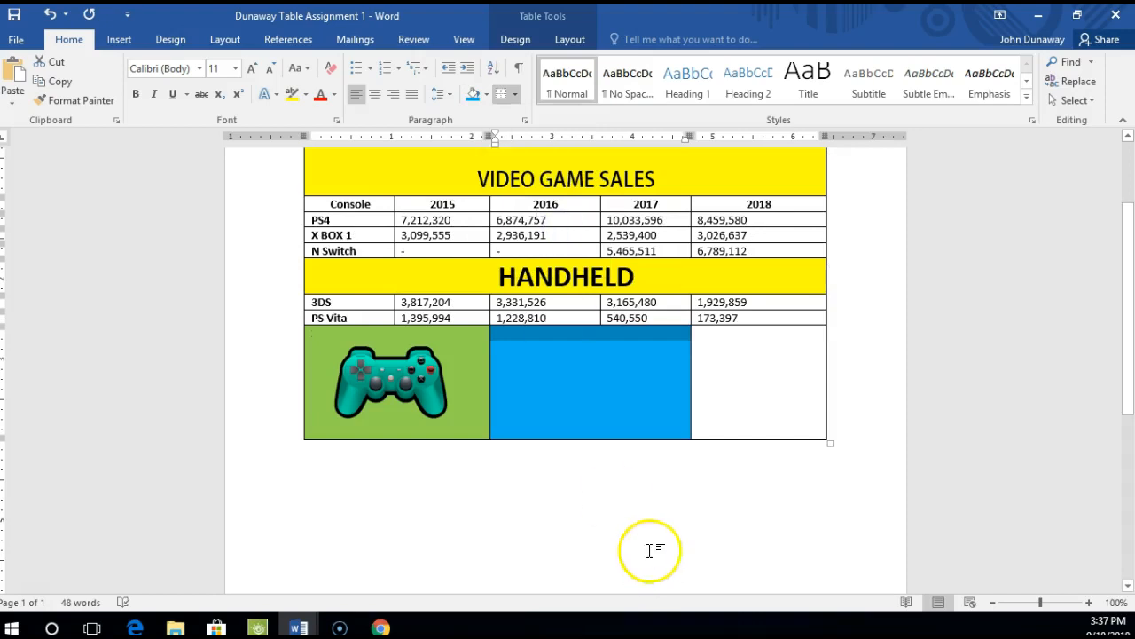
pyautogui.click(608, 522)
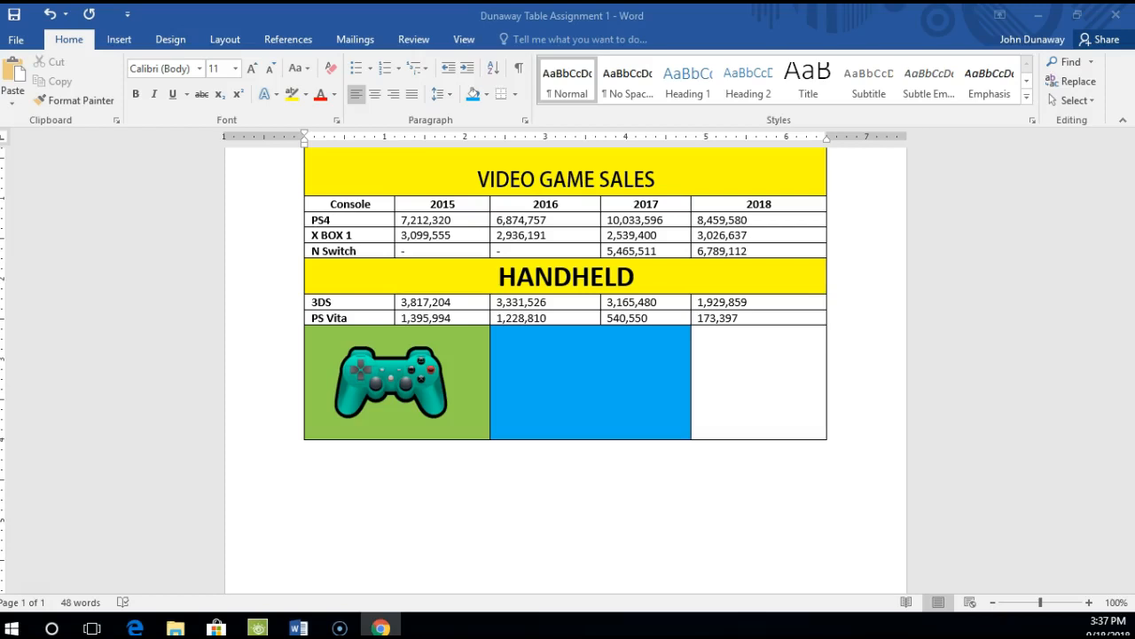
# Switch to Chrome, search Google Images for "Nintendo switch" and browse the results for a suitable picture.
pyautogui.moveTo(0, 81); pyautogui.dragTo(395, 56)
pyautogui.click(224, 55)
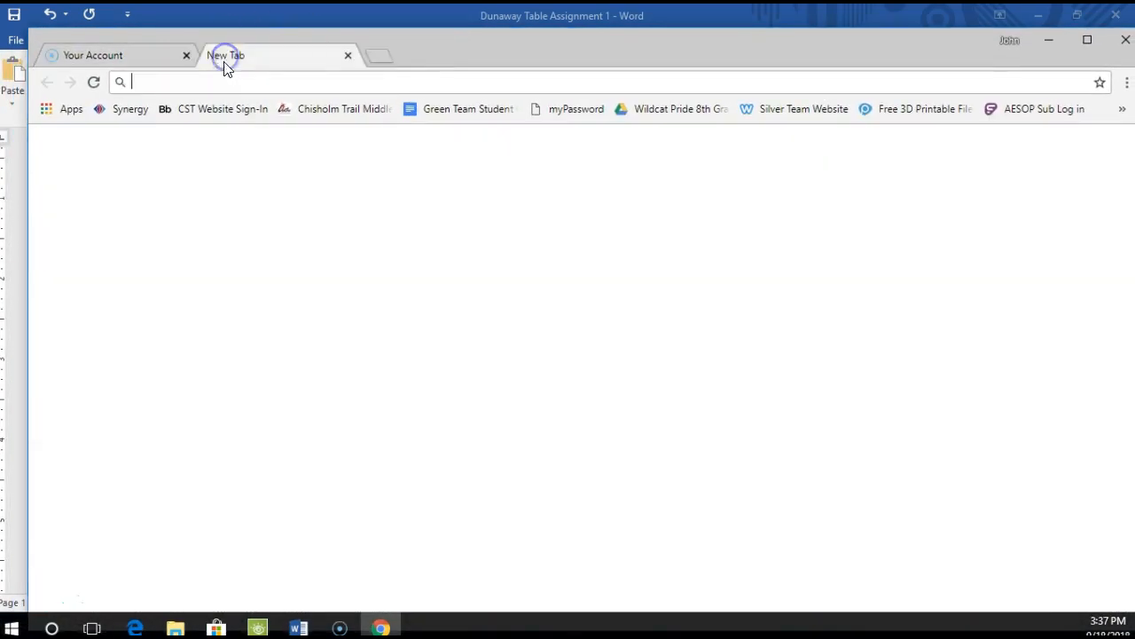
pyautogui.click(418, 377)
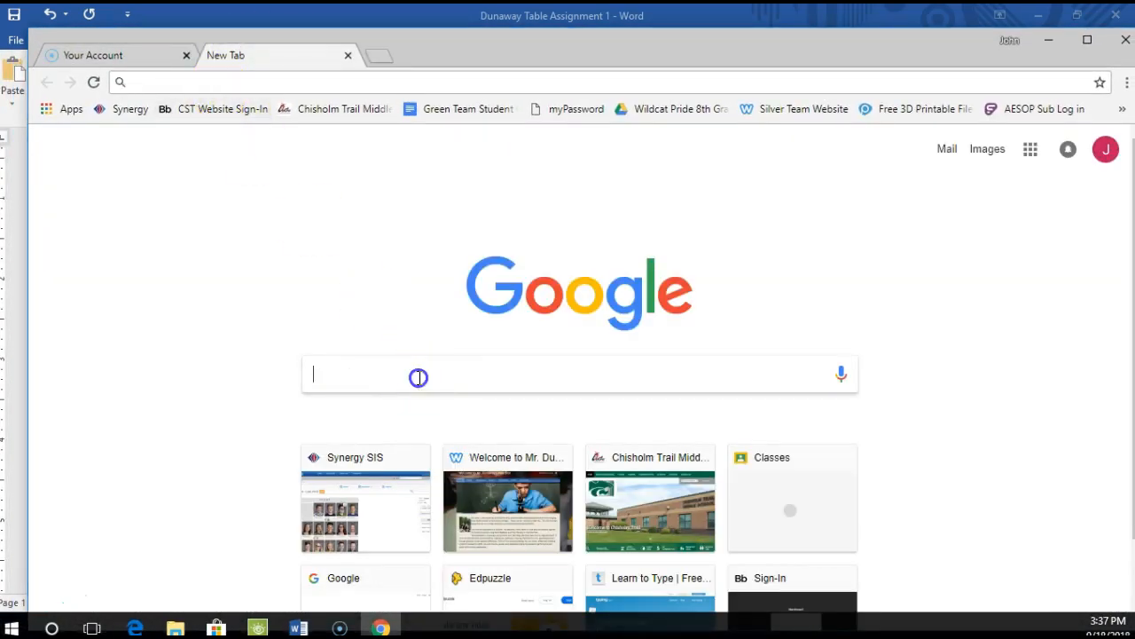
pyautogui.write('Nintendo switch')
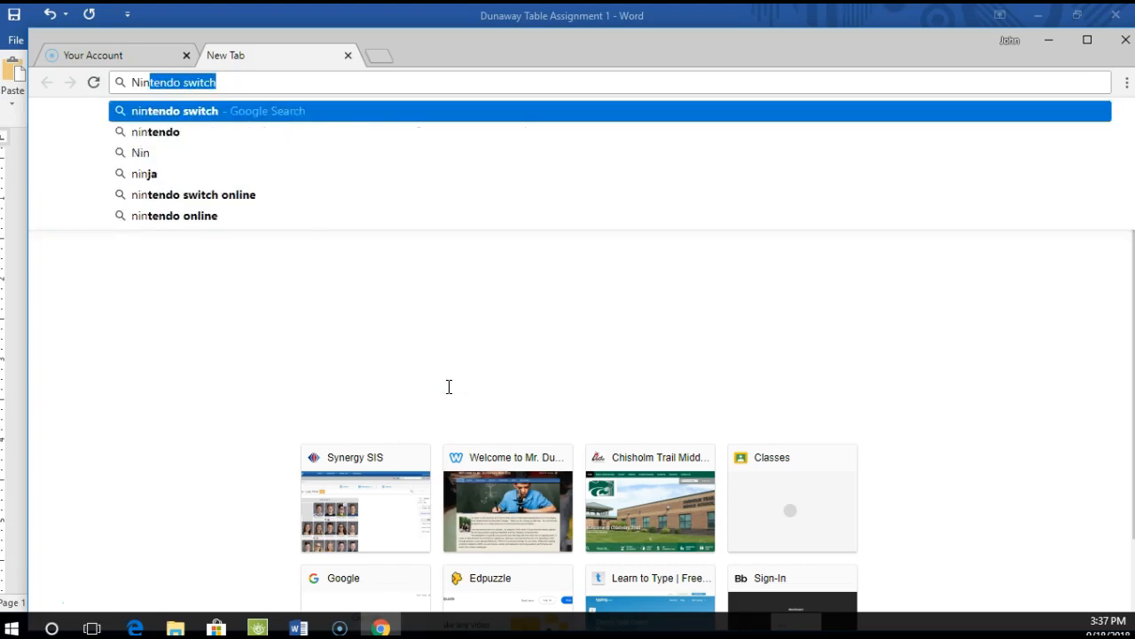
pyautogui.press('Return')
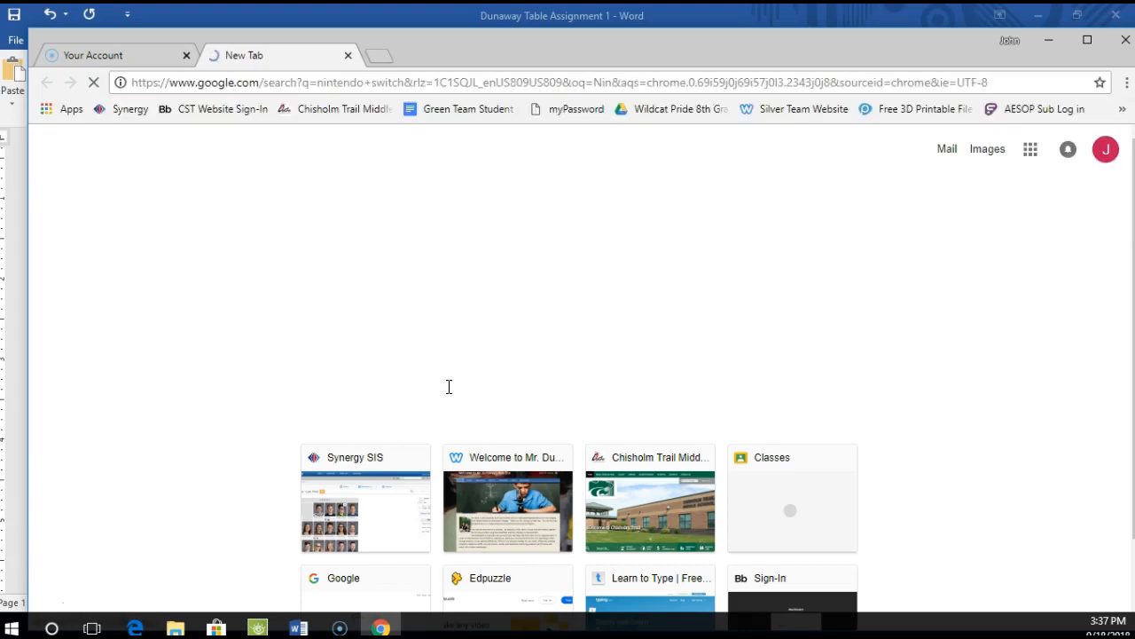
pyautogui.click(344, 218)
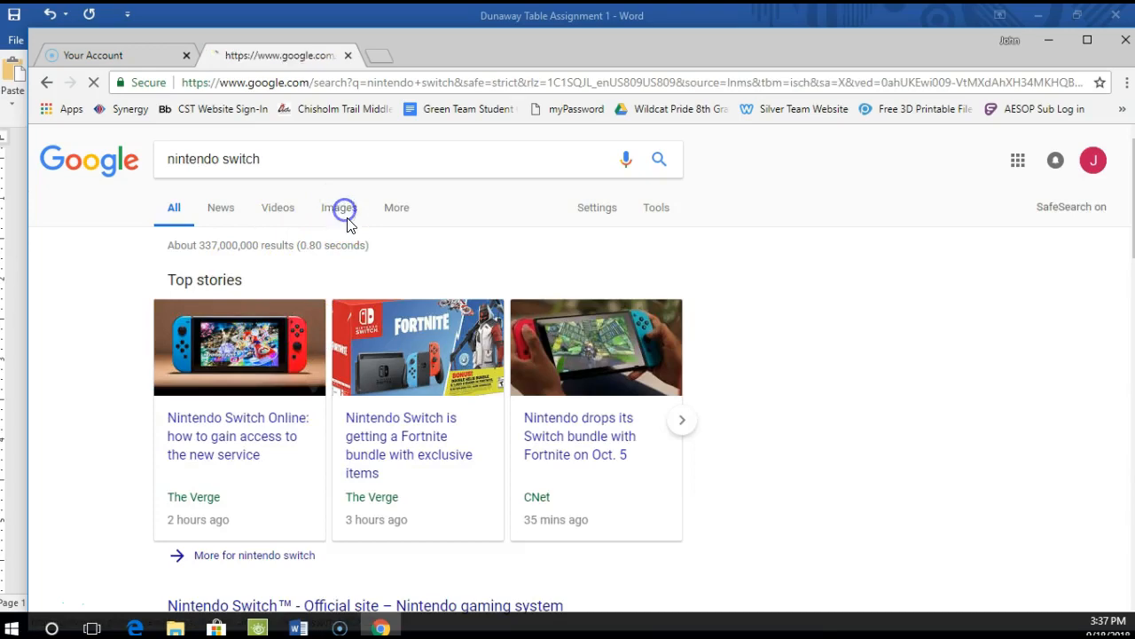
pyautogui.moveTo(735, 55)
pyautogui.mouseDown()
pyautogui.moveTo(735, 2)
pyautogui.moveTo(727, 45)
pyautogui.mouseUp()
pyautogui.scroll(-4, 786, 317)
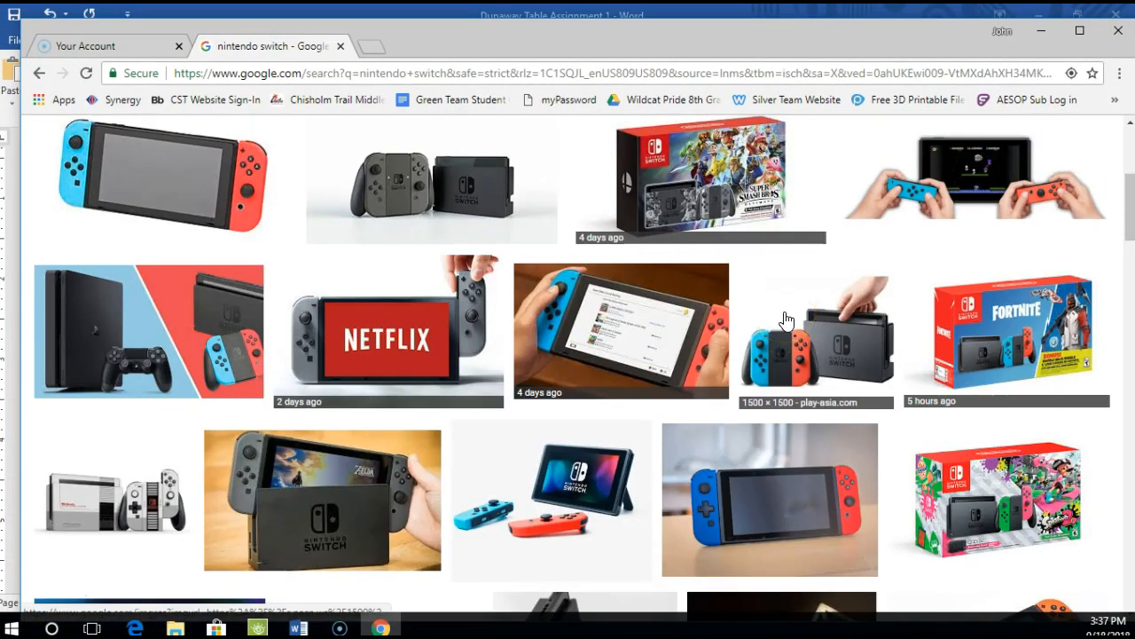
pyautogui.scroll(-5, 786, 319)
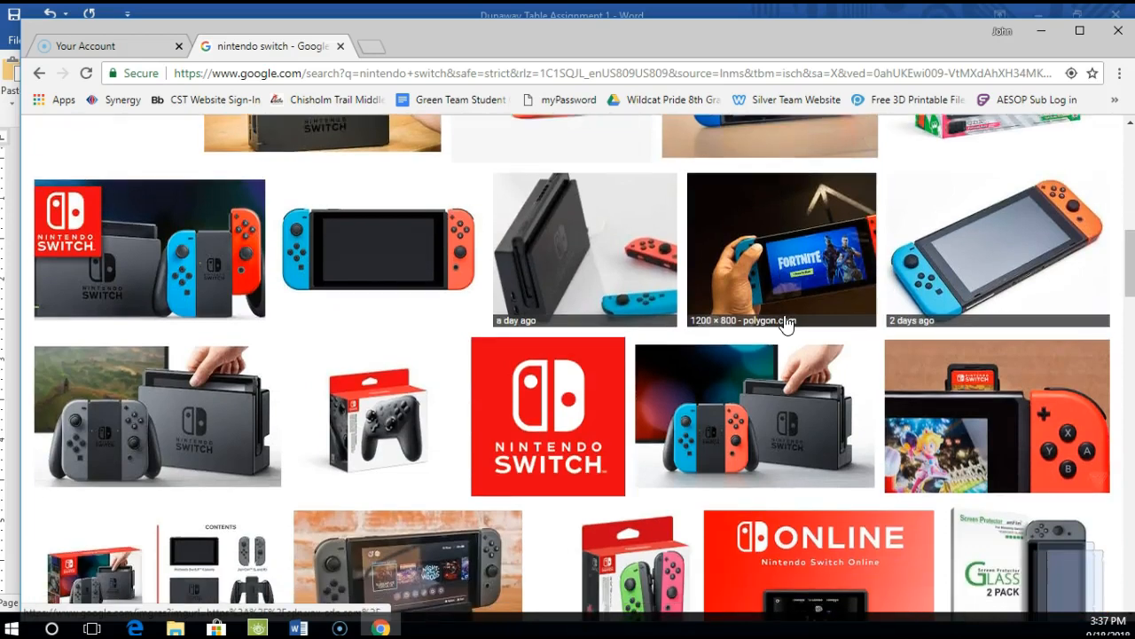
pyautogui.scroll(-1, 786, 324)
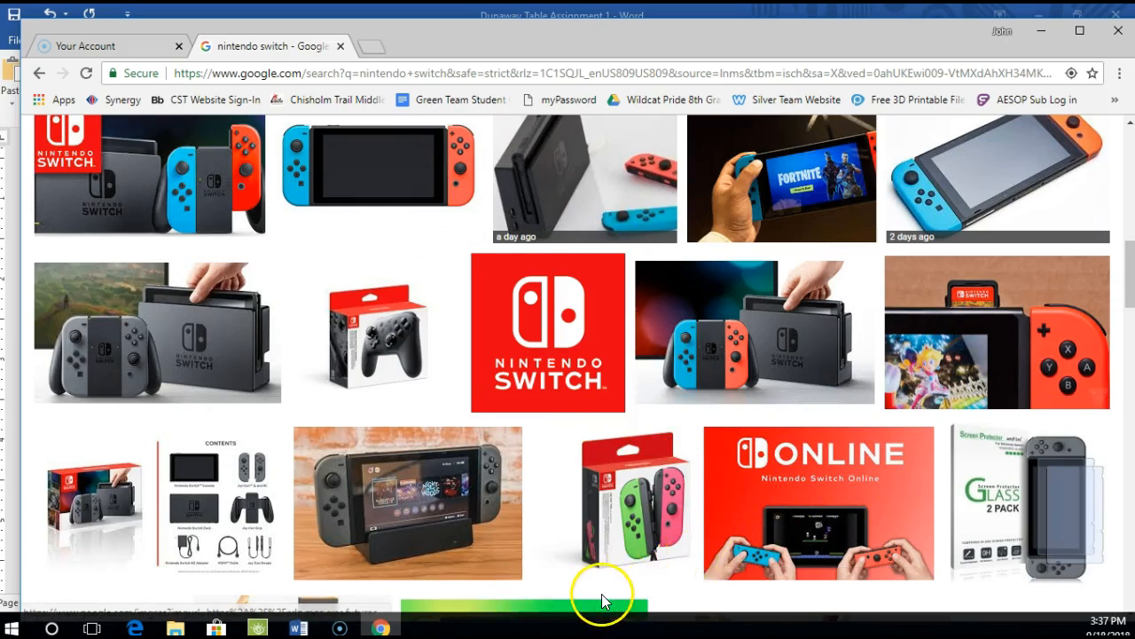
# Return to Word and insert a screen clipping of the red Nintendo Switch logo from the search results into the blue cell.
pyautogui.hotkey('alt', 'Tab')
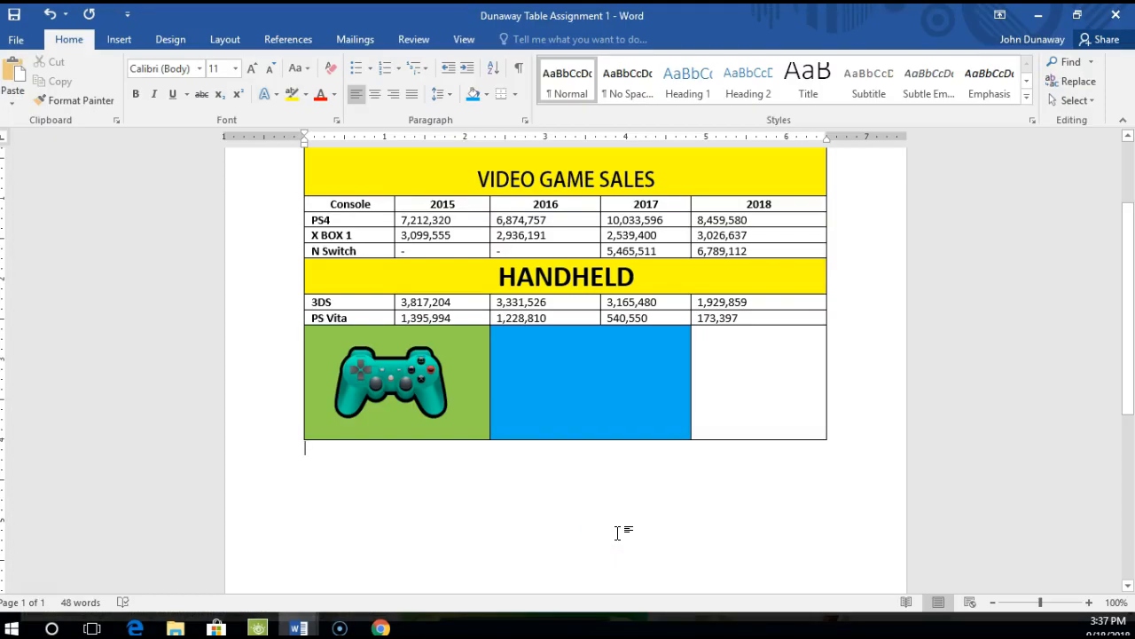
pyautogui.click(545, 368)
pyautogui.click(585, 377)
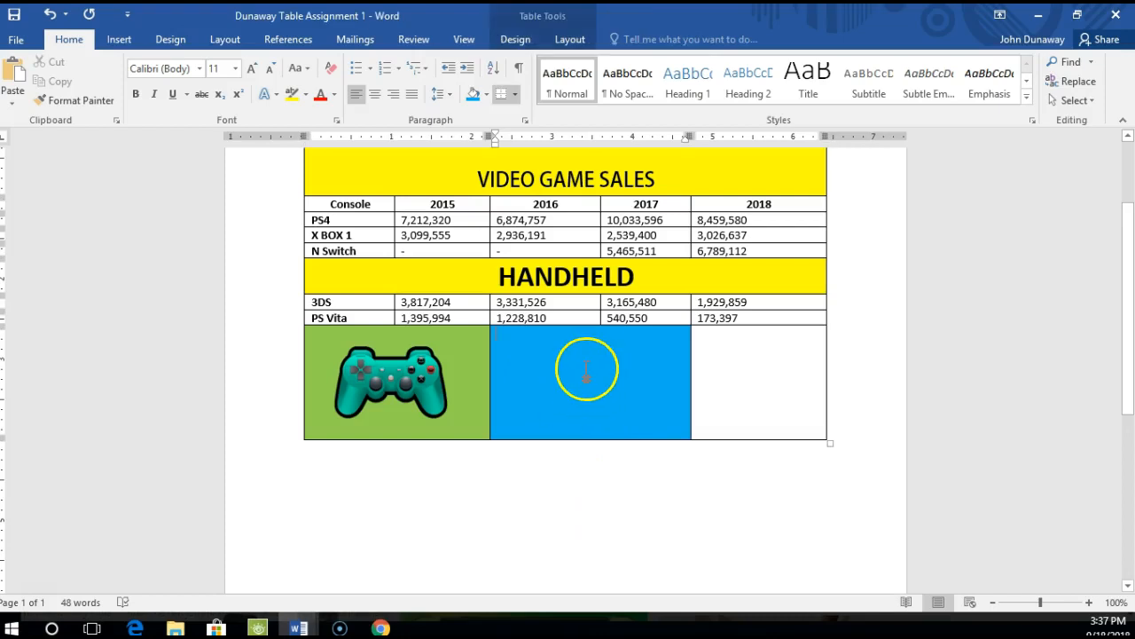
pyautogui.click(120, 40)
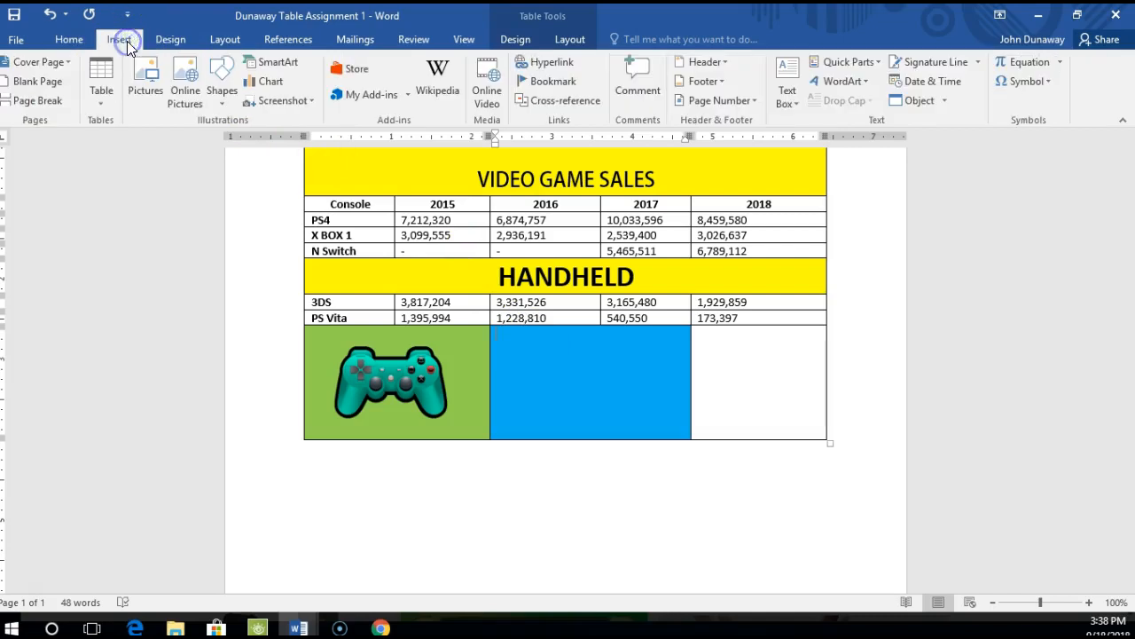
pyautogui.click(311, 101)
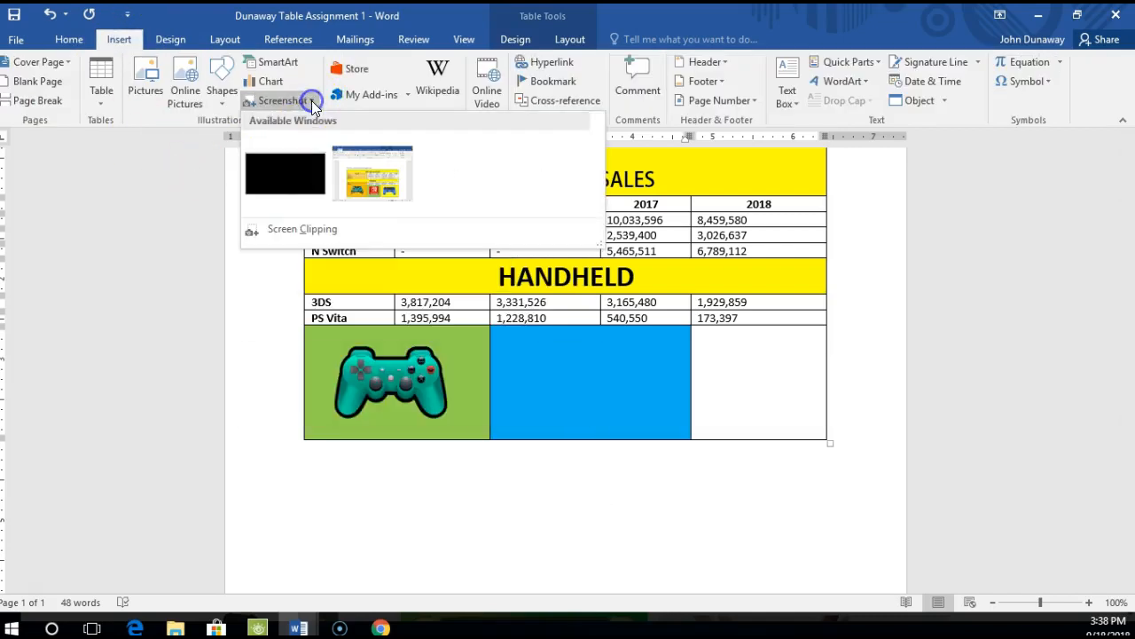
pyautogui.click(332, 228)
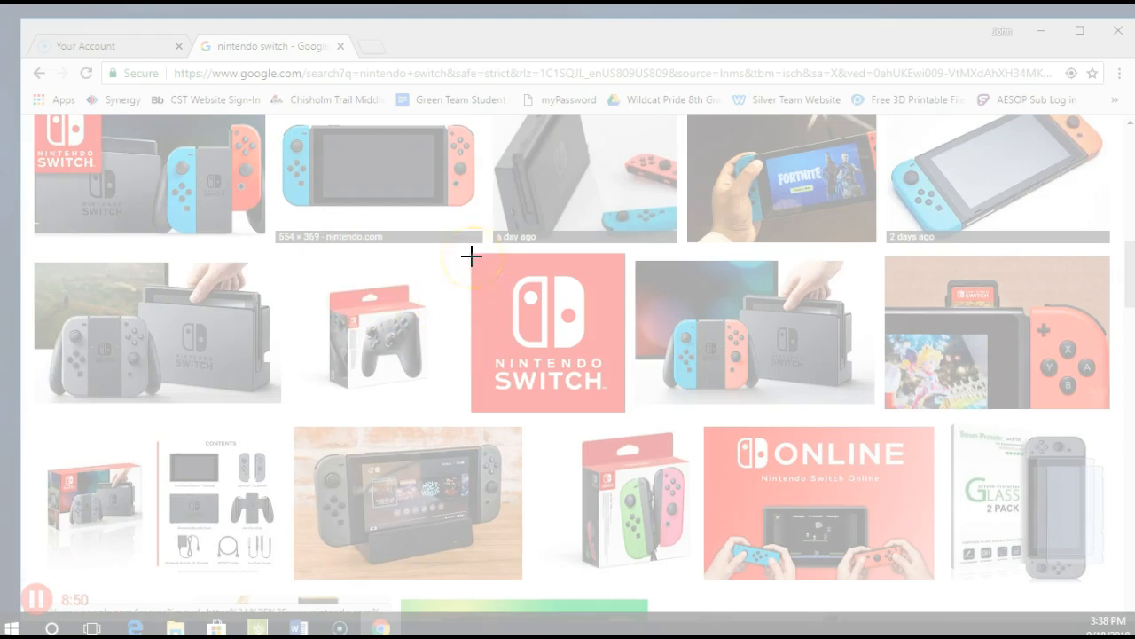
pyautogui.moveTo(472, 257); pyautogui.dragTo(625, 405)
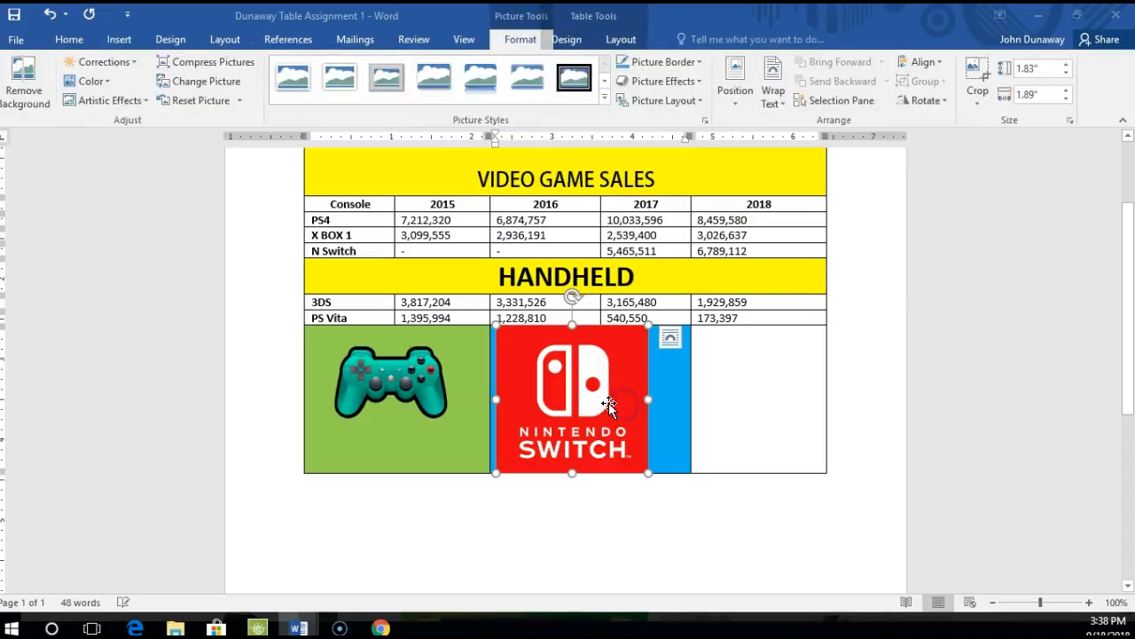
# Set the Nintendo Switch logo's text wrapping to Through and resize it to about 1.69" high by 1.83" wide.
pyautogui.moveTo(648, 474)
pyautogui.mouseDown()
pyautogui.moveTo(629, 448)
pyautogui.moveTo(643, 474)
pyautogui.mouseUp()
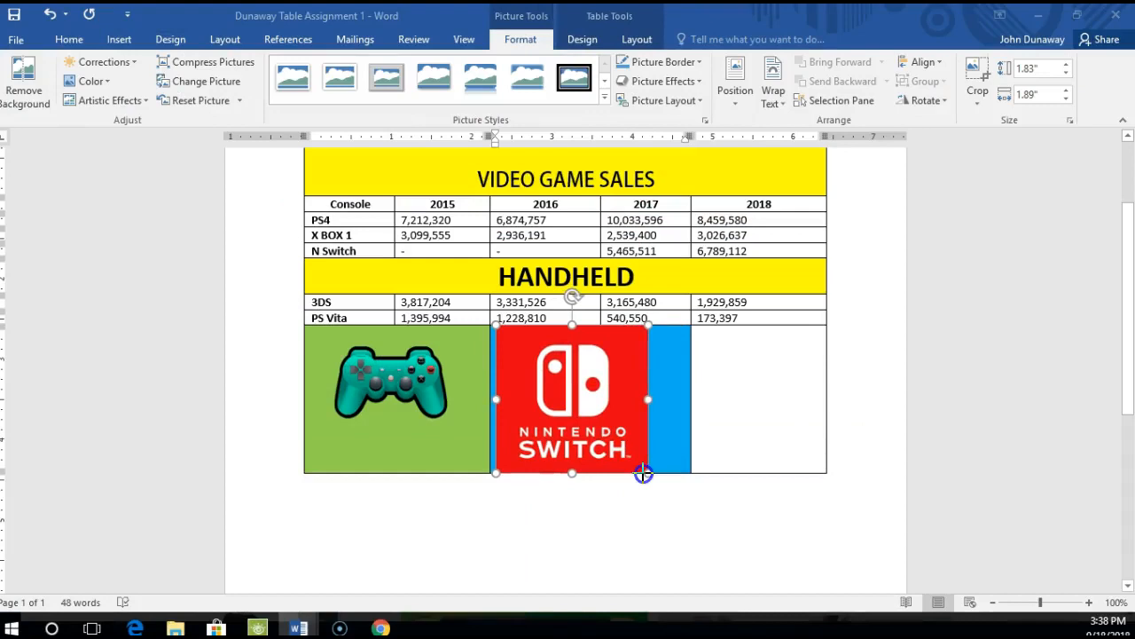
pyautogui.click(667, 339)
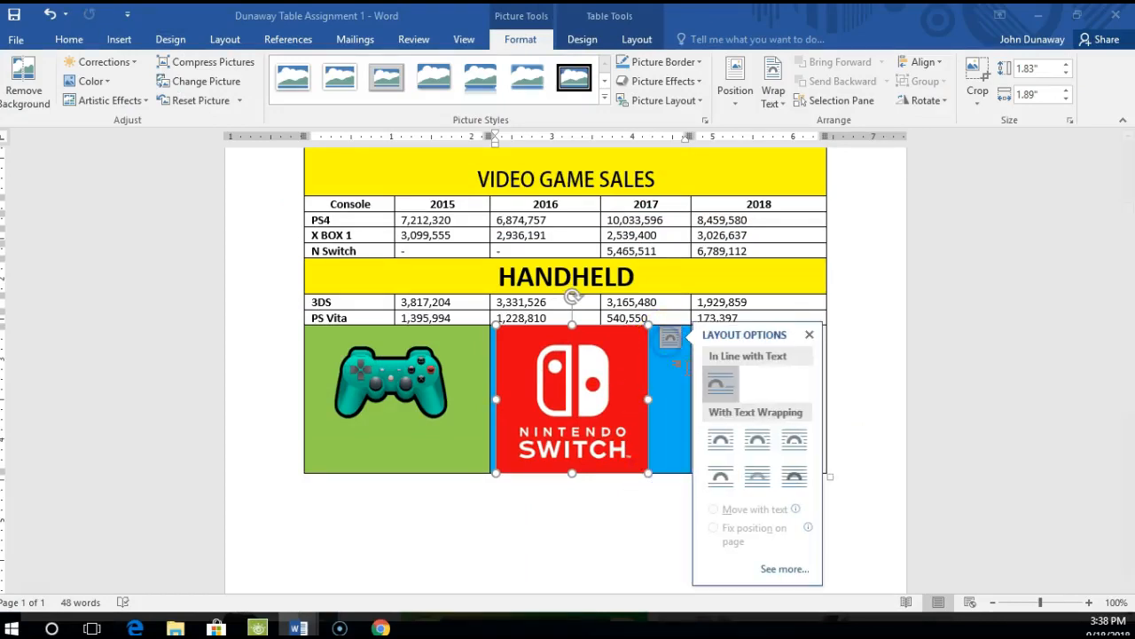
pyautogui.click(794, 441)
pyautogui.moveTo(648, 473); pyautogui.dragTo(662, 473)
pyautogui.moveTo(580, 487)
pyautogui.mouseDown()
pyautogui.moveTo(580, 458)
pyautogui.moveTo(582, 478)
pyautogui.mouseUp()
pyautogui.moveTo(662, 479); pyautogui.dragTo(633, 462)
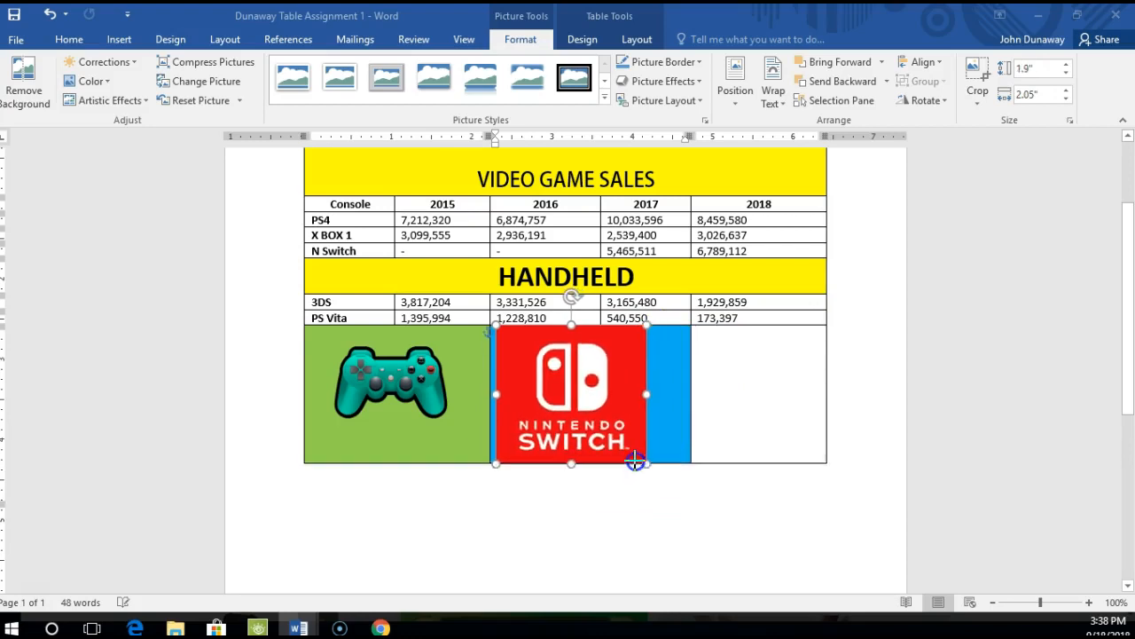
# Move the Nintendo Switch logo to the horizontal middle of the blue cell, just below its upper edge, and adjust its text wrapping.
pyautogui.moveTo(565, 383); pyautogui.dragTo(587, 398)
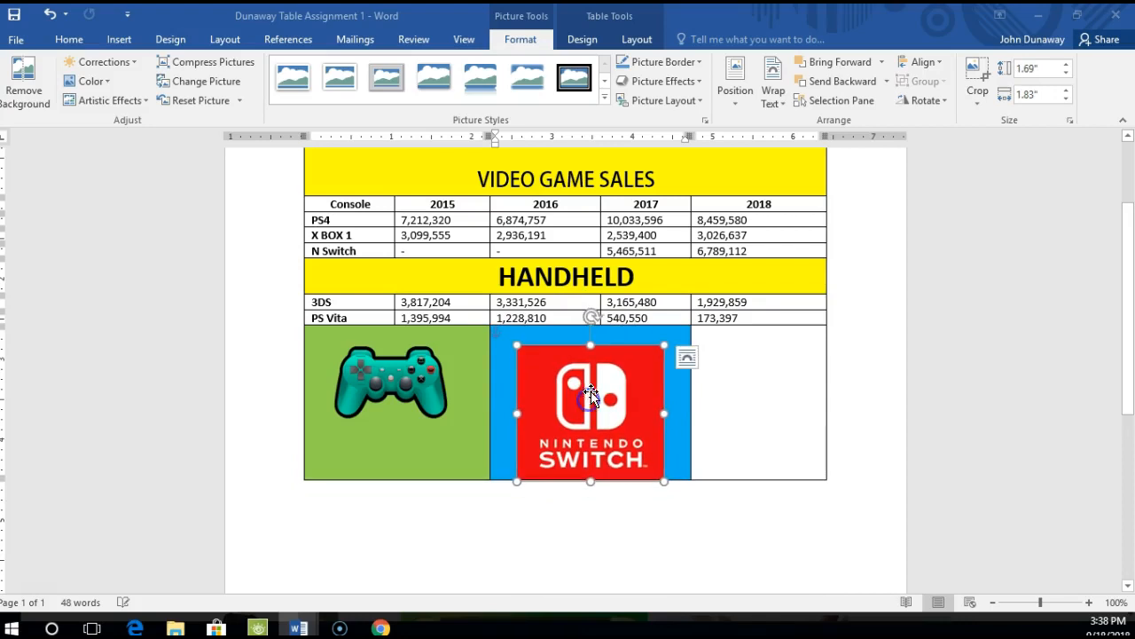
pyautogui.click(686, 357)
pyautogui.click(783, 457)
pyautogui.click(651, 436)
pyautogui.moveTo(590, 424); pyautogui.dragTo(591, 423)
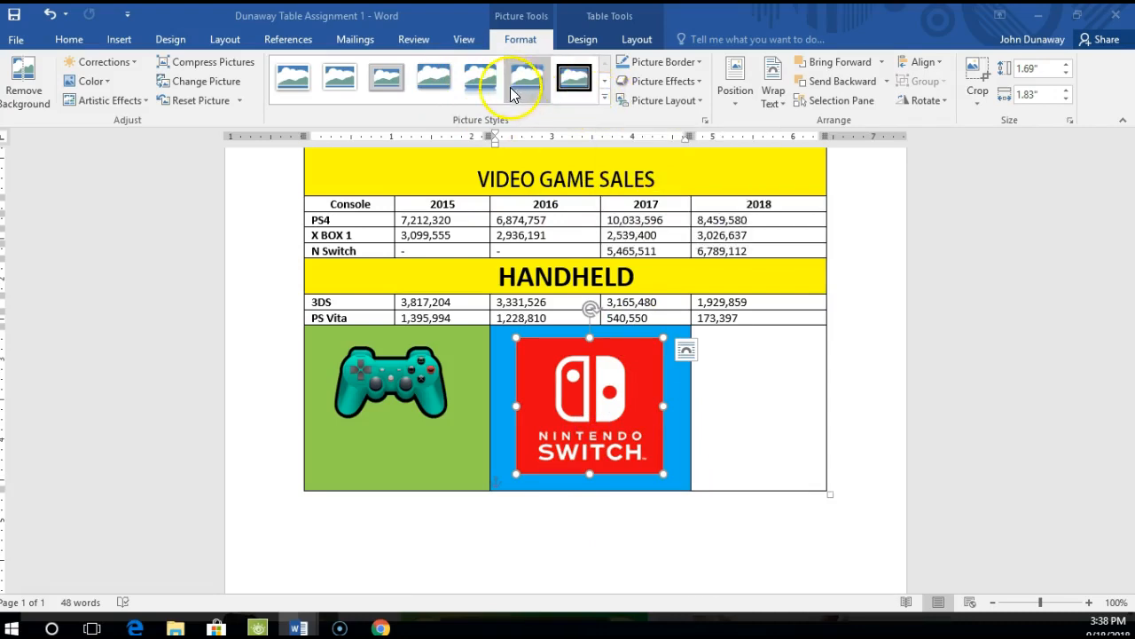
# Try several picture styles on the Nintendo Switch logo and give it the beveled rectangle style with rounded corners.
pyautogui.click(486, 82)
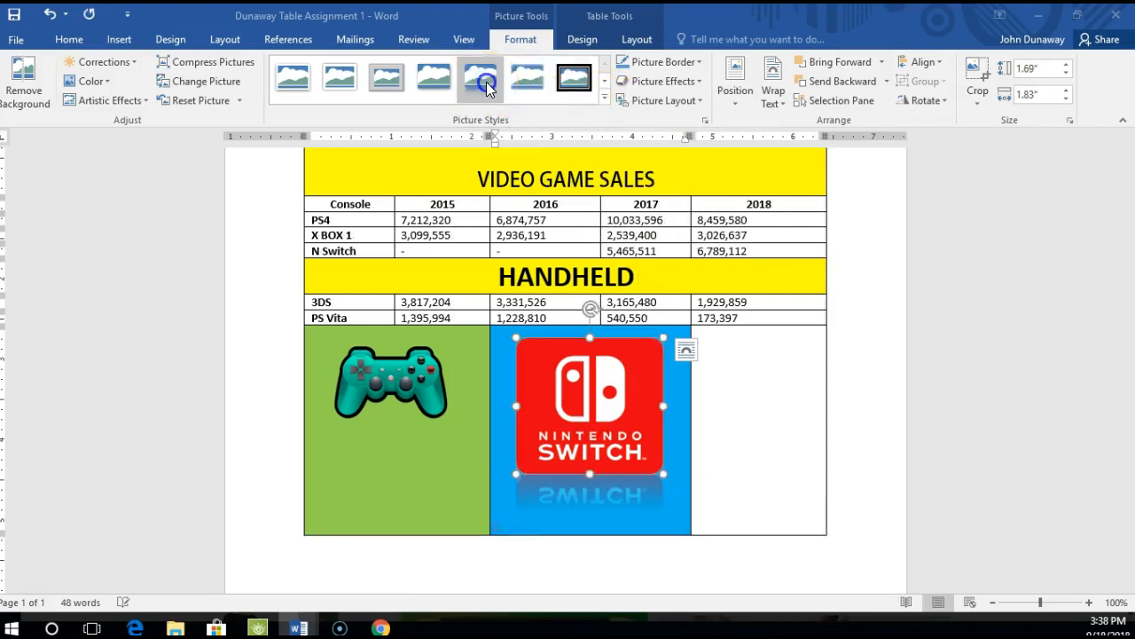
pyautogui.click(603, 99)
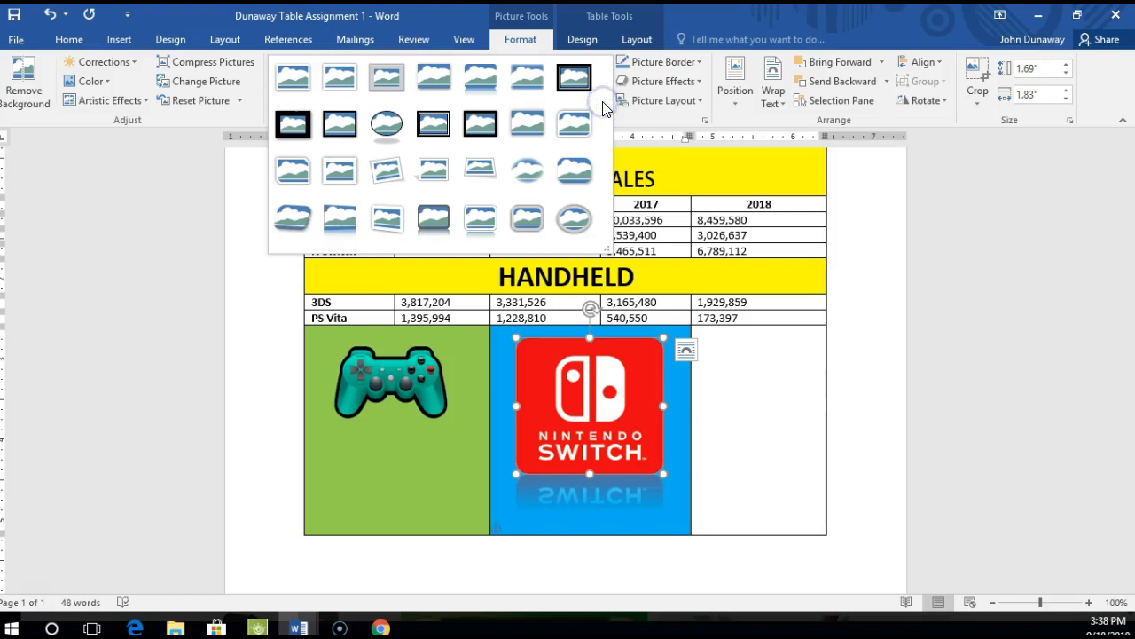
pyautogui.click(520, 186)
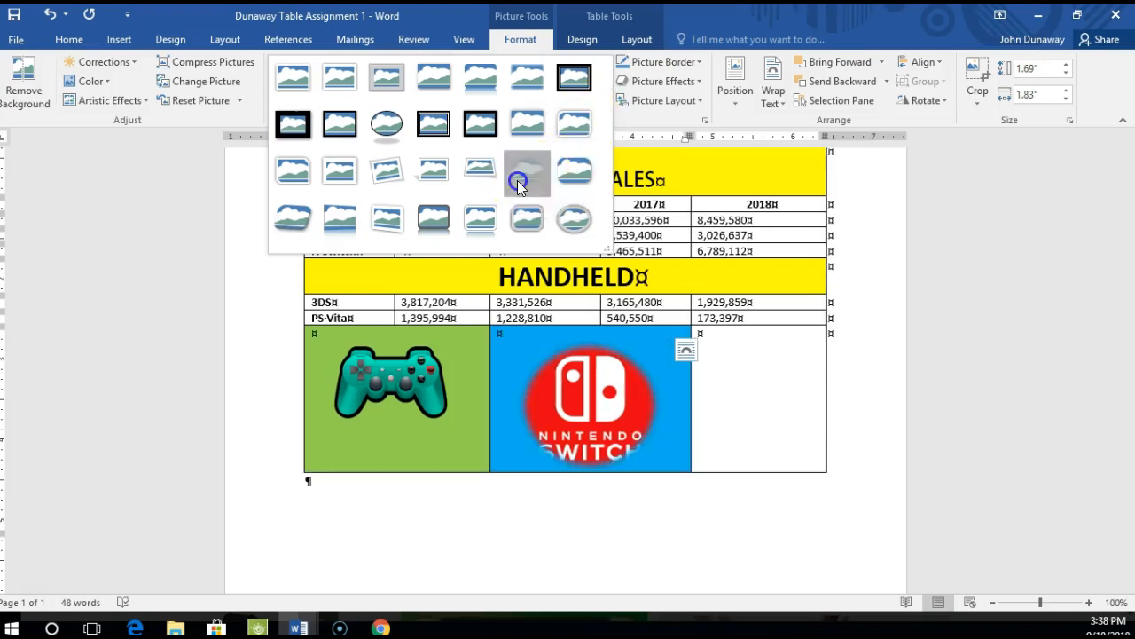
pyautogui.click(570, 82)
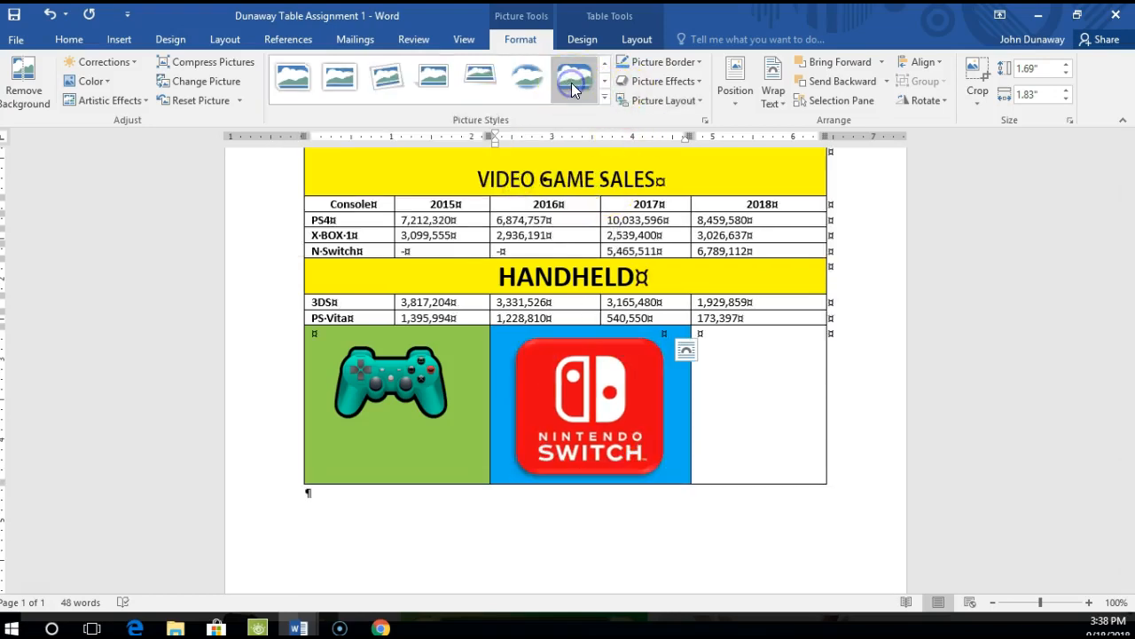
pyautogui.hotkey('ctrl', 'shift', '8')
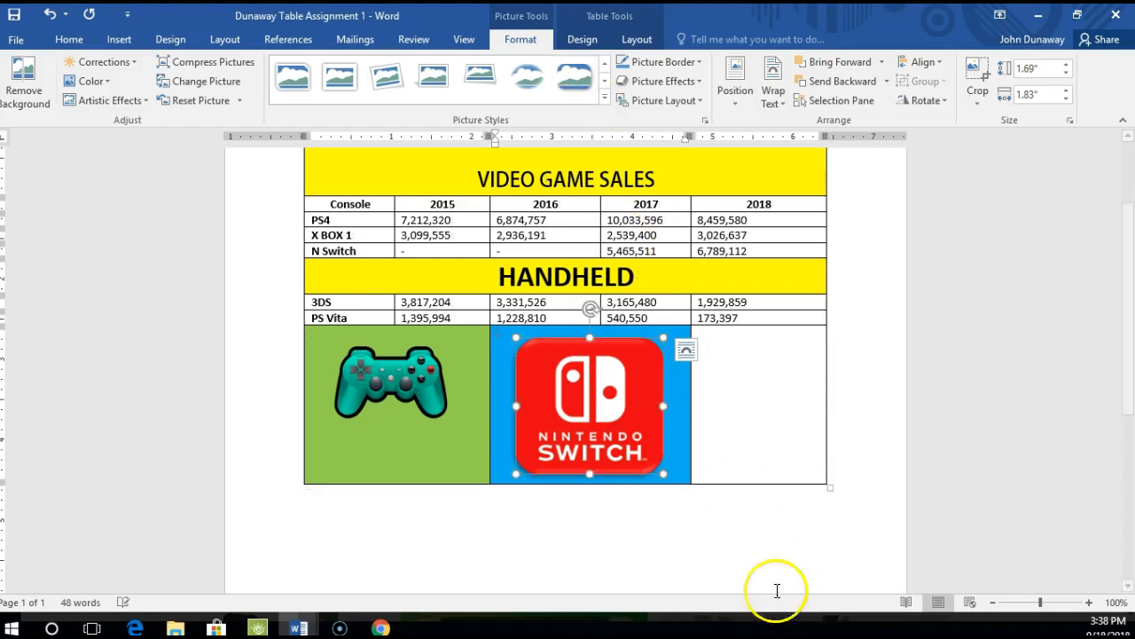
pyautogui.click(740, 538)
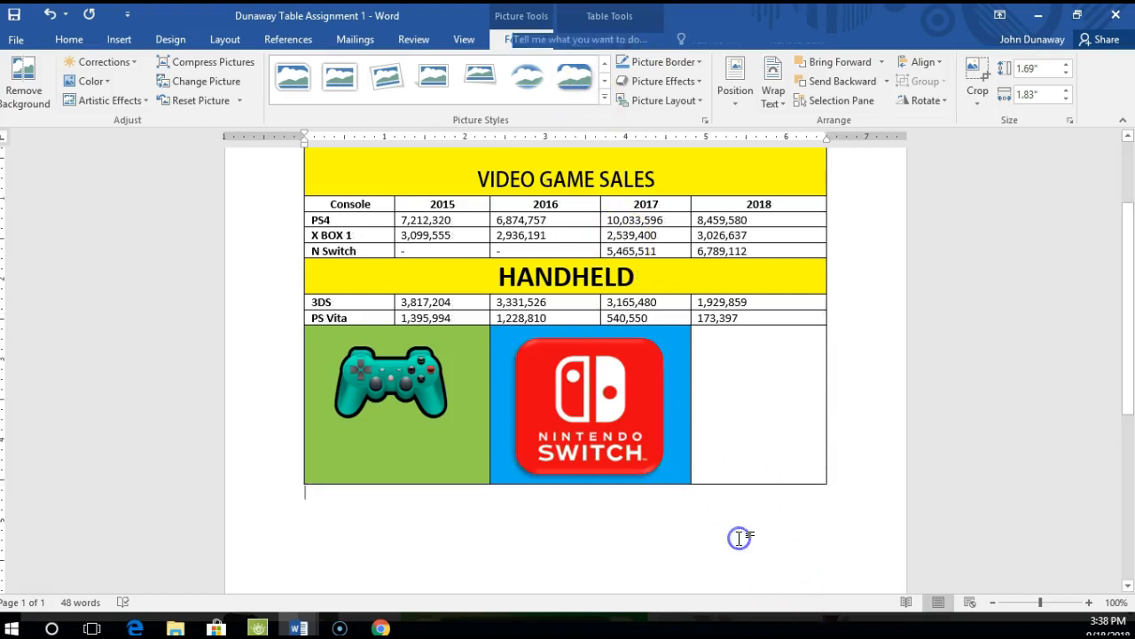
# Widen the 2018 column slightly by shifting the border it shares with the 2017 column.
pyautogui.click(739, 380)
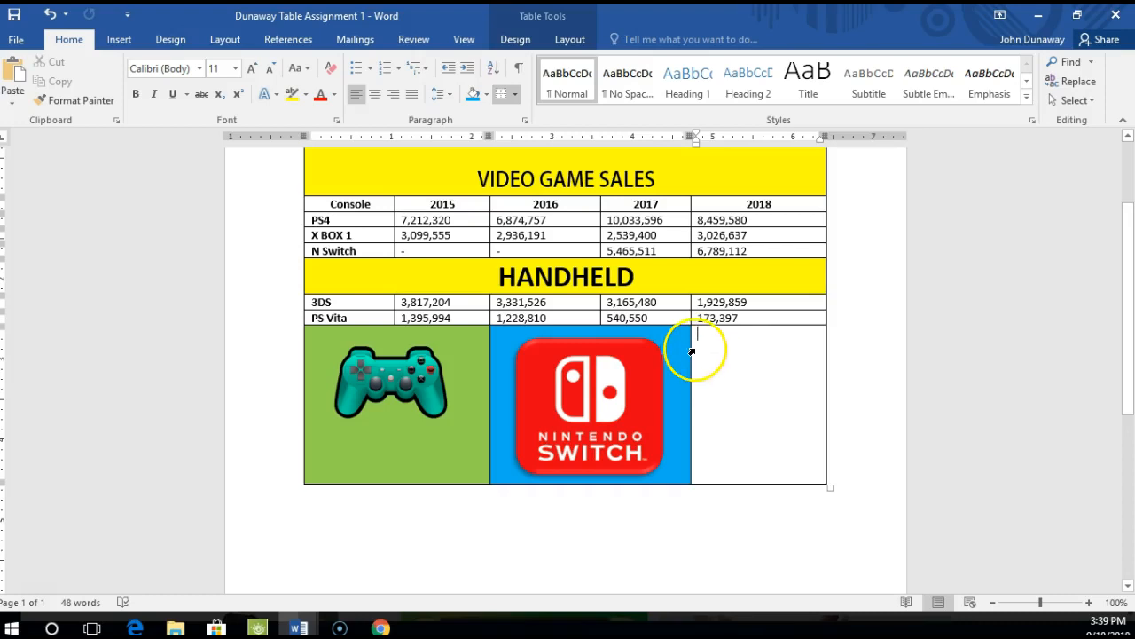
pyautogui.moveTo(690, 207); pyautogui.dragTo(684, 208)
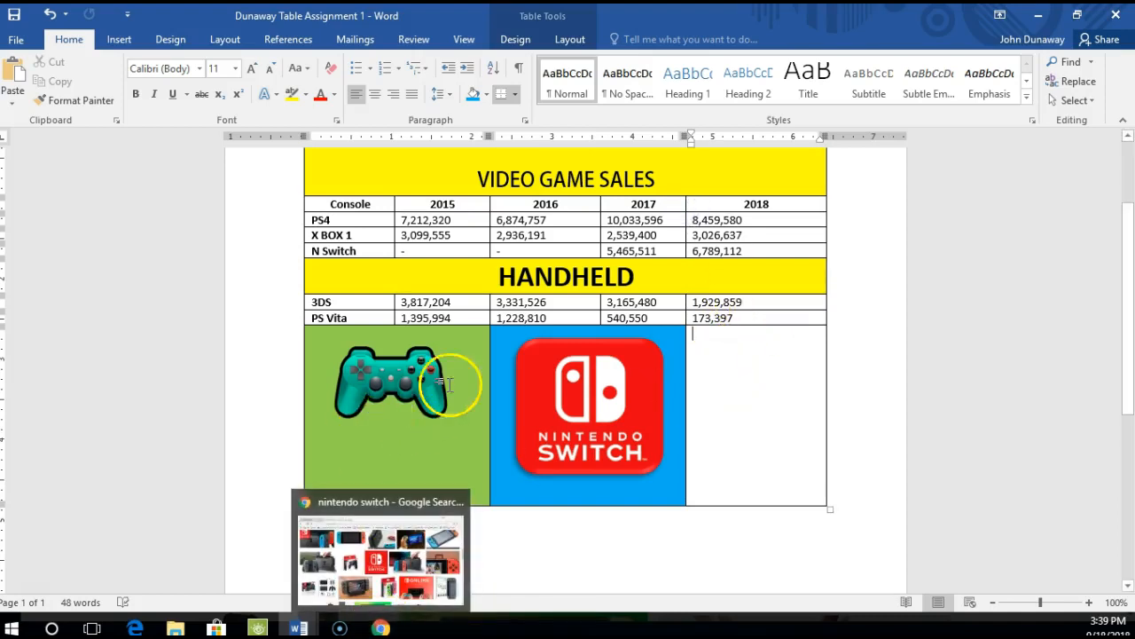
# Switch to Chrome and search Google Images for "playstation controller".
pyautogui.click(379, 628)
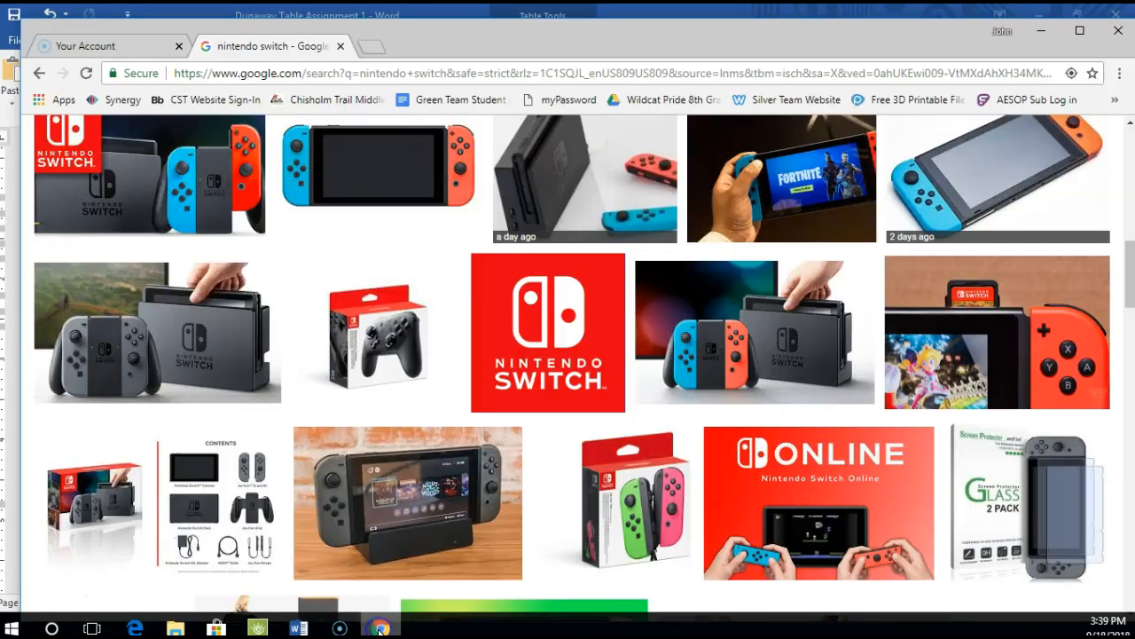
pyautogui.scroll(5, 379, 257)
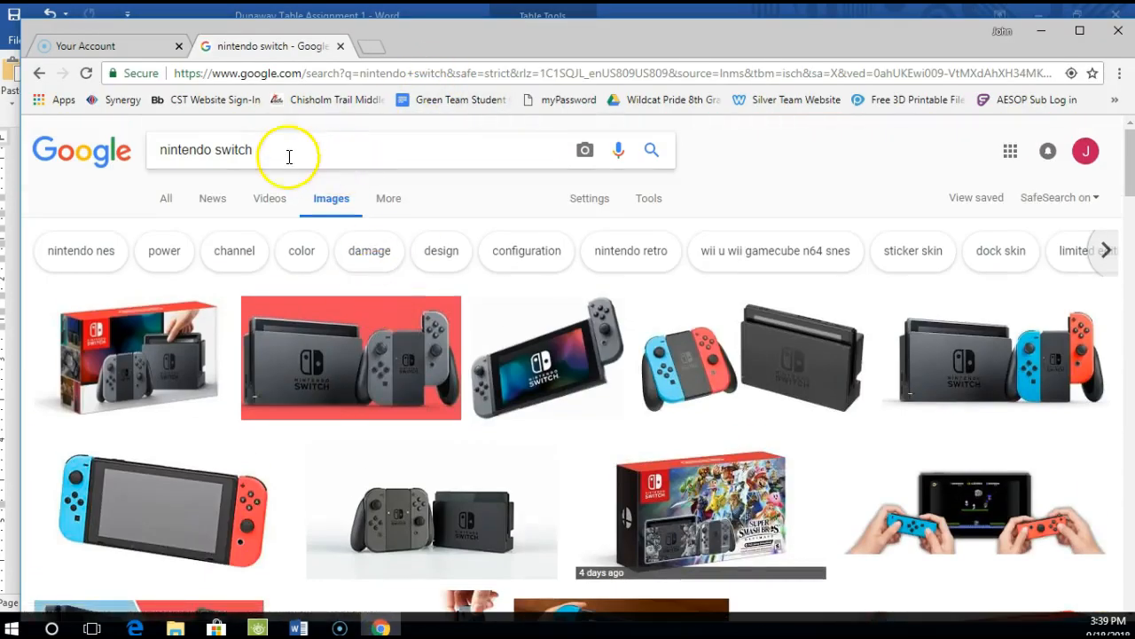
pyautogui.moveTo(264, 151); pyautogui.dragTo(130, 158)
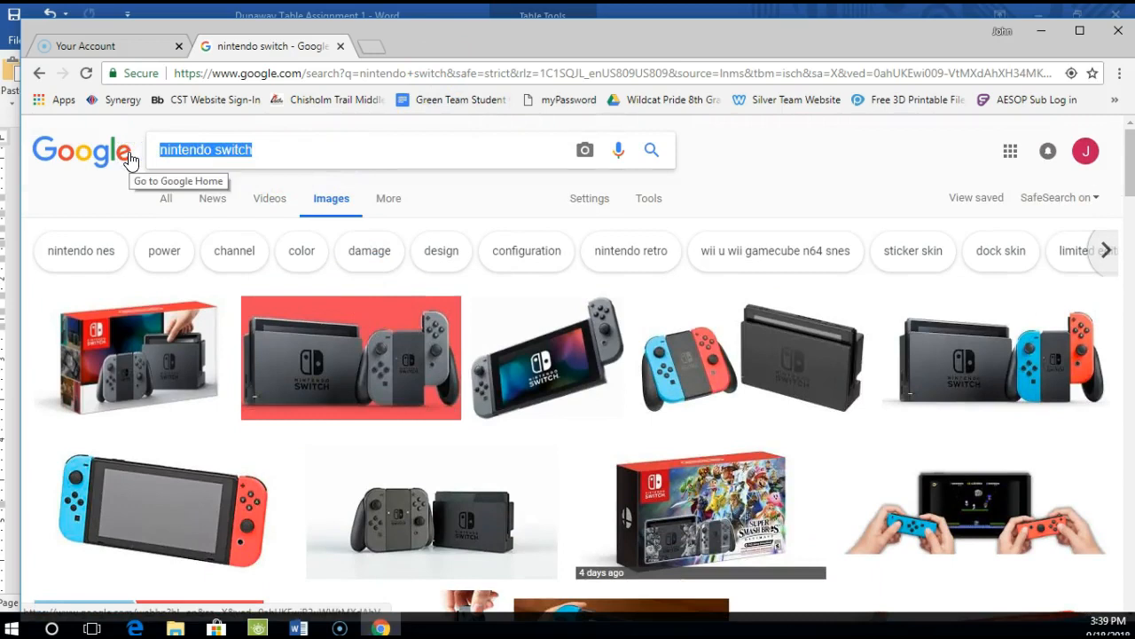
pyautogui.write('play')
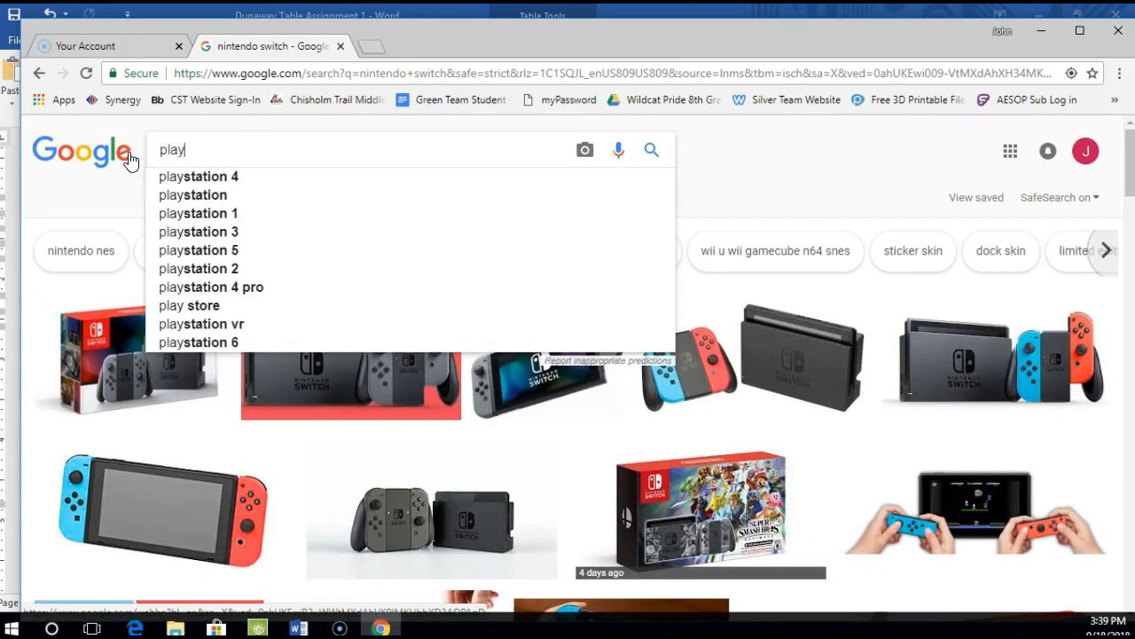
pyautogui.write('station cont')
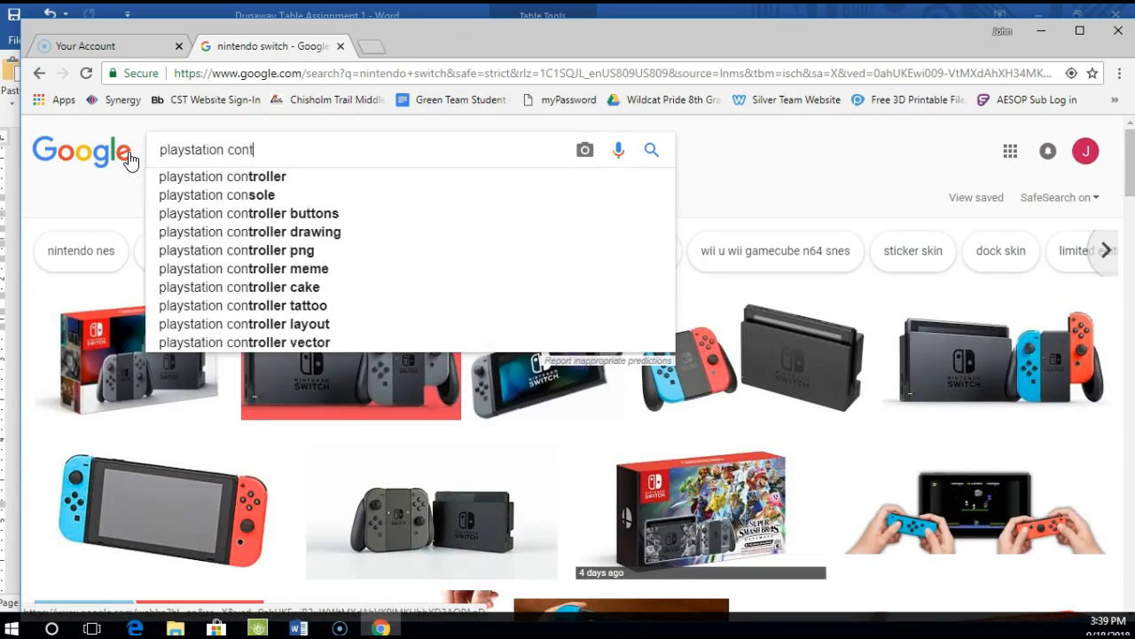
pyautogui.write('roller')
pyautogui.press('Return')
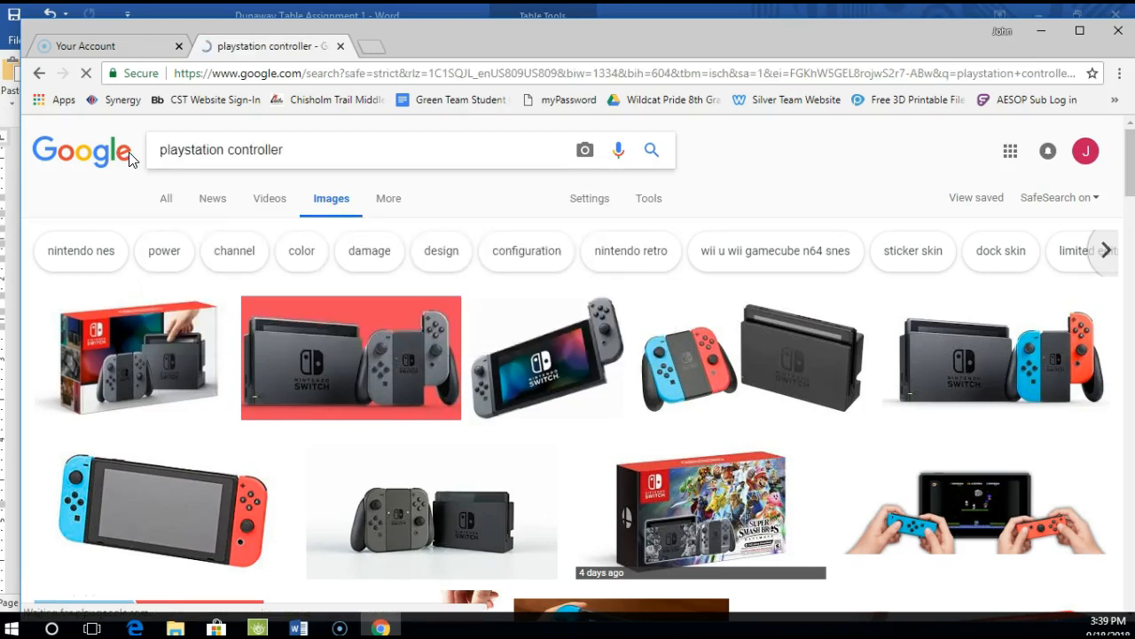
# Browse the PlayStation controller pictures down to the black-and-green controller.
pyautogui.click(304, 256)
pyautogui.scroll(-1, 572, 386)
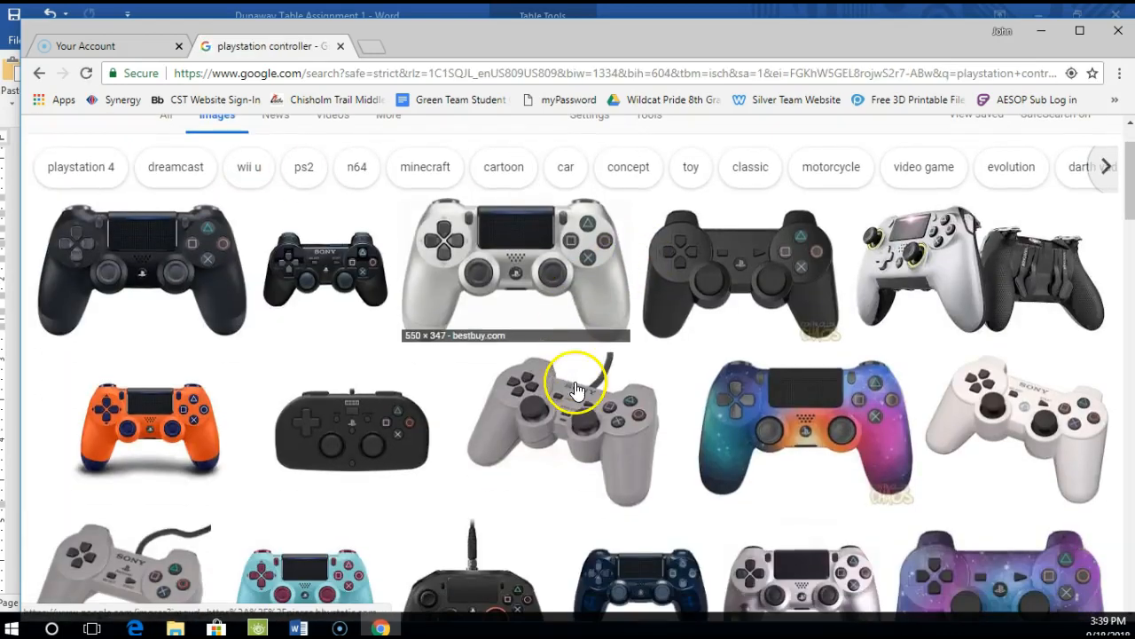
pyautogui.scroll(-1, 593, 413)
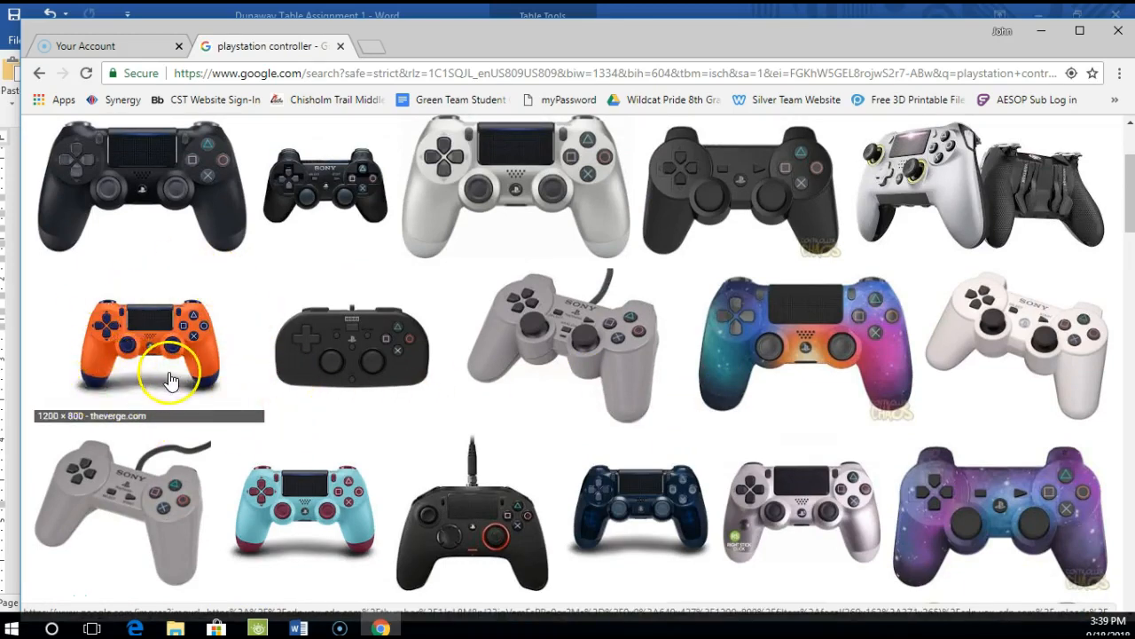
pyautogui.scroll(-1, 244, 356)
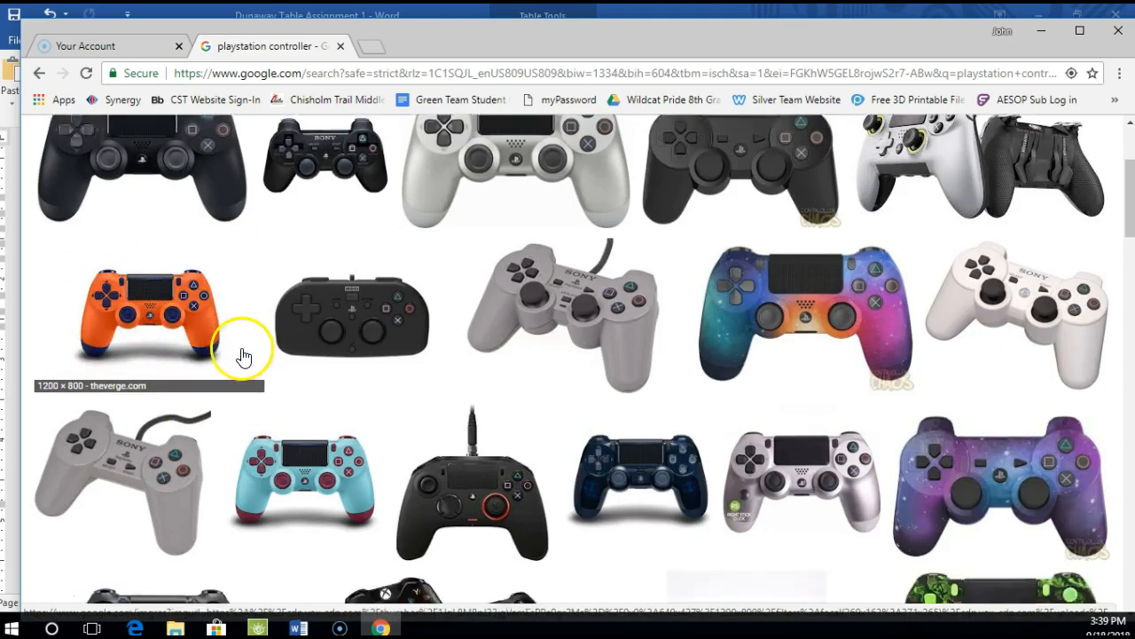
pyautogui.scroll(-2, 246, 356)
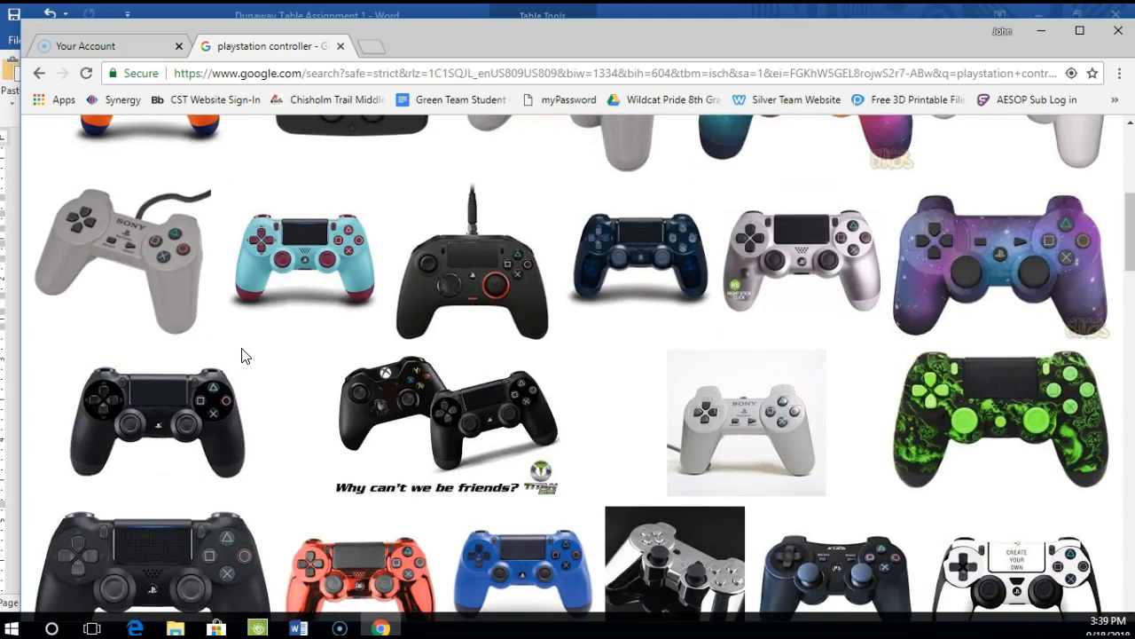
pyautogui.scroll(-1, 246, 356)
pyautogui.click(997, 364)
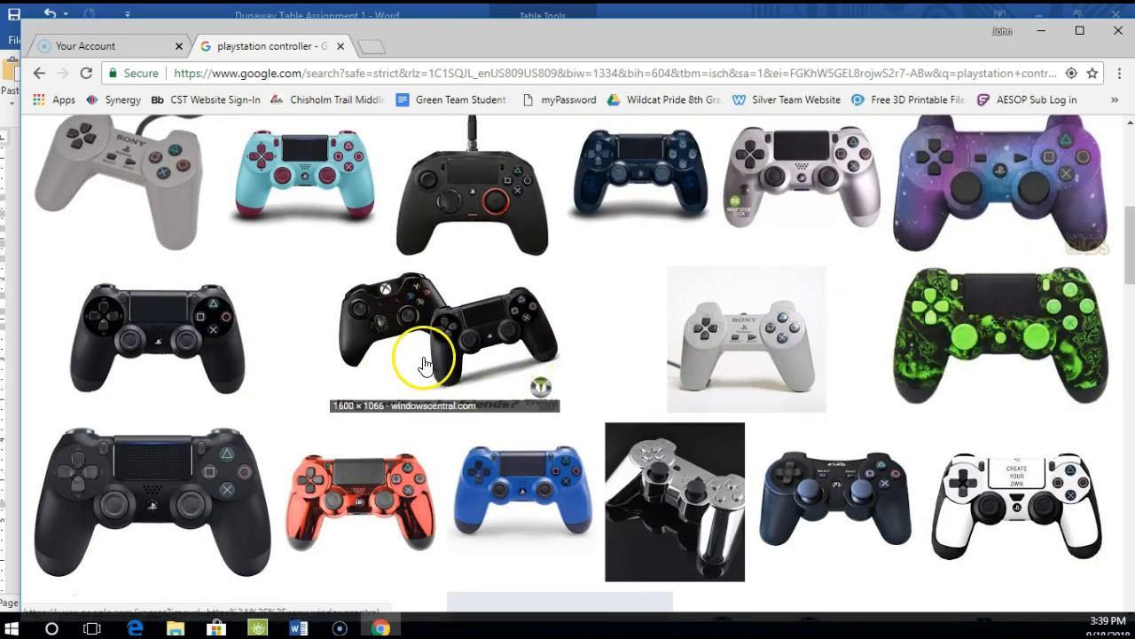
# Switch back to Word and insert a screen clipping of the black-and-green controller into the empty cell below the 2018 column.
pyautogui.hotkey('alt', 'Tab')
pyautogui.click(754, 413)
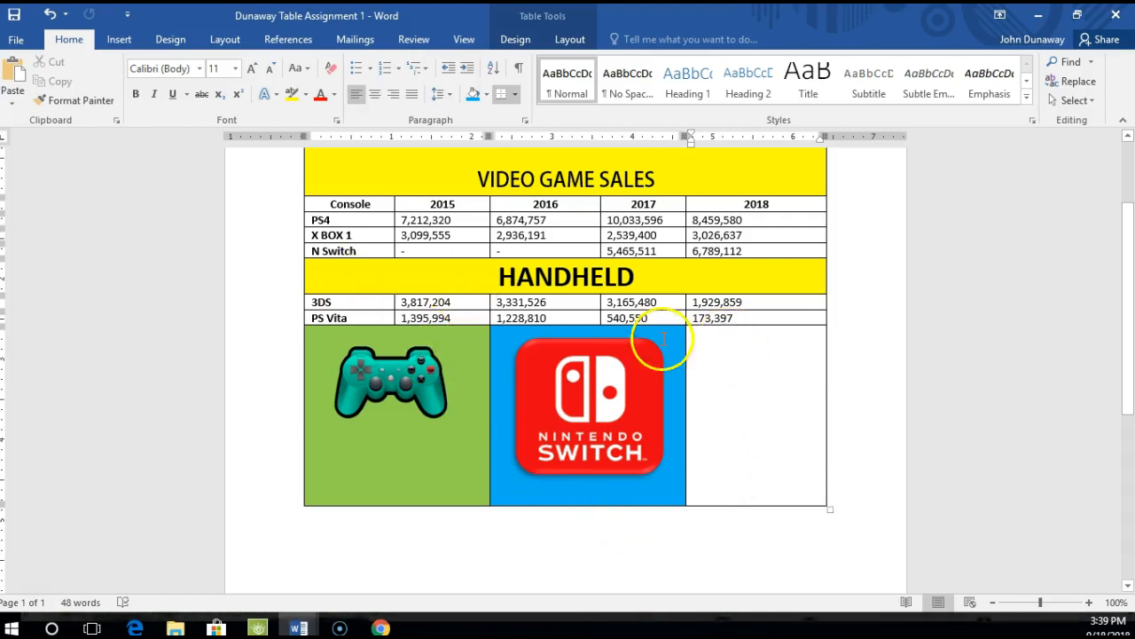
pyautogui.click(120, 39)
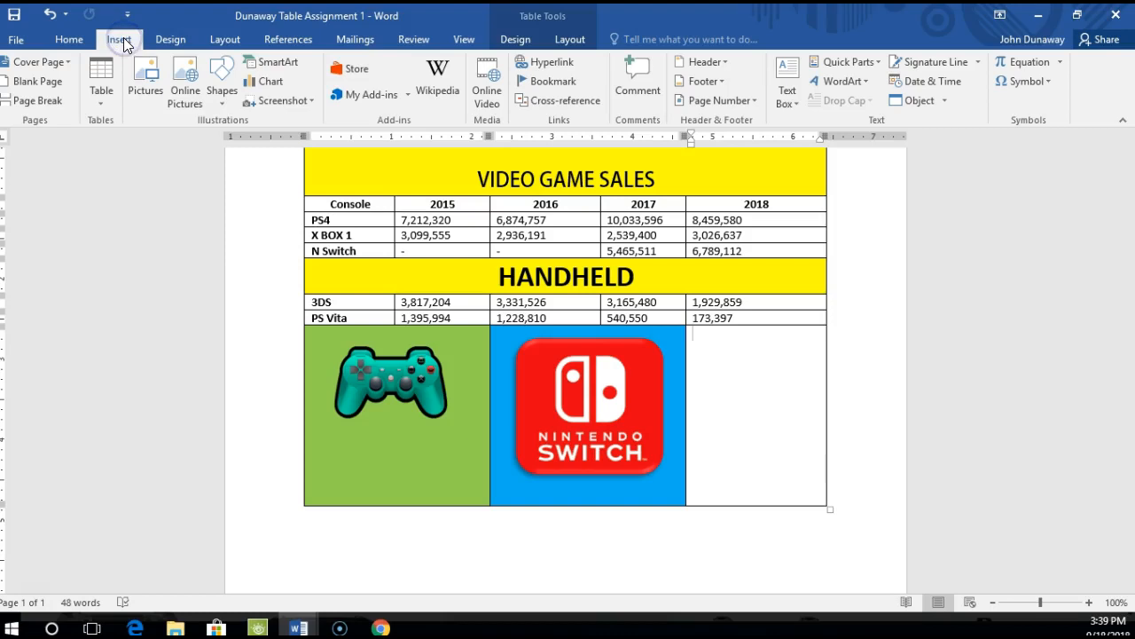
pyautogui.click(313, 102)
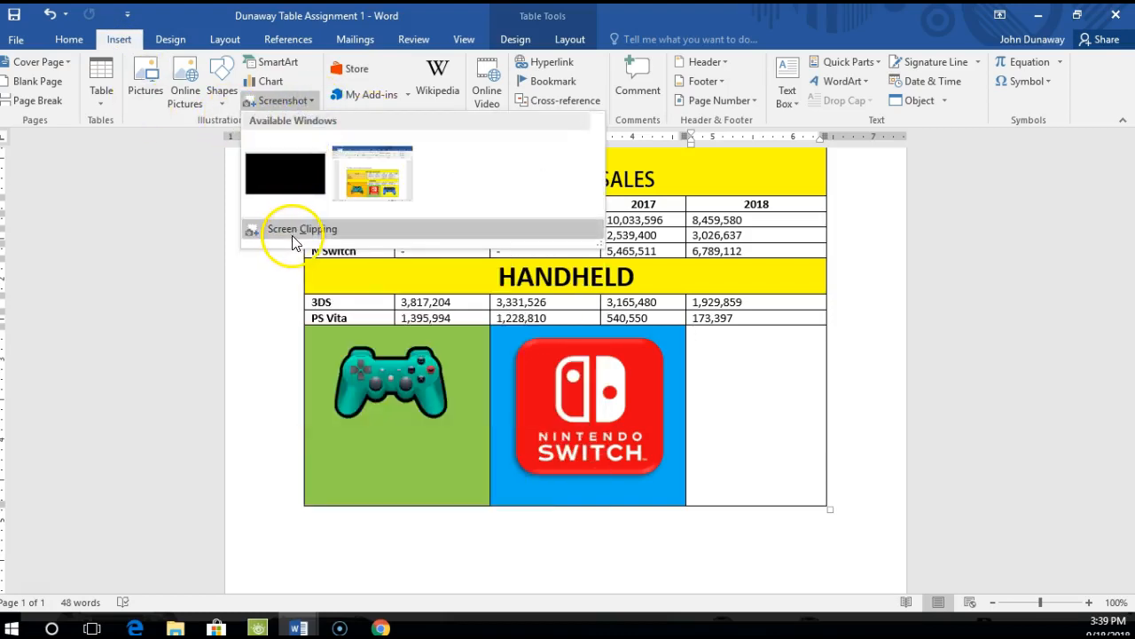
pyautogui.click(292, 233)
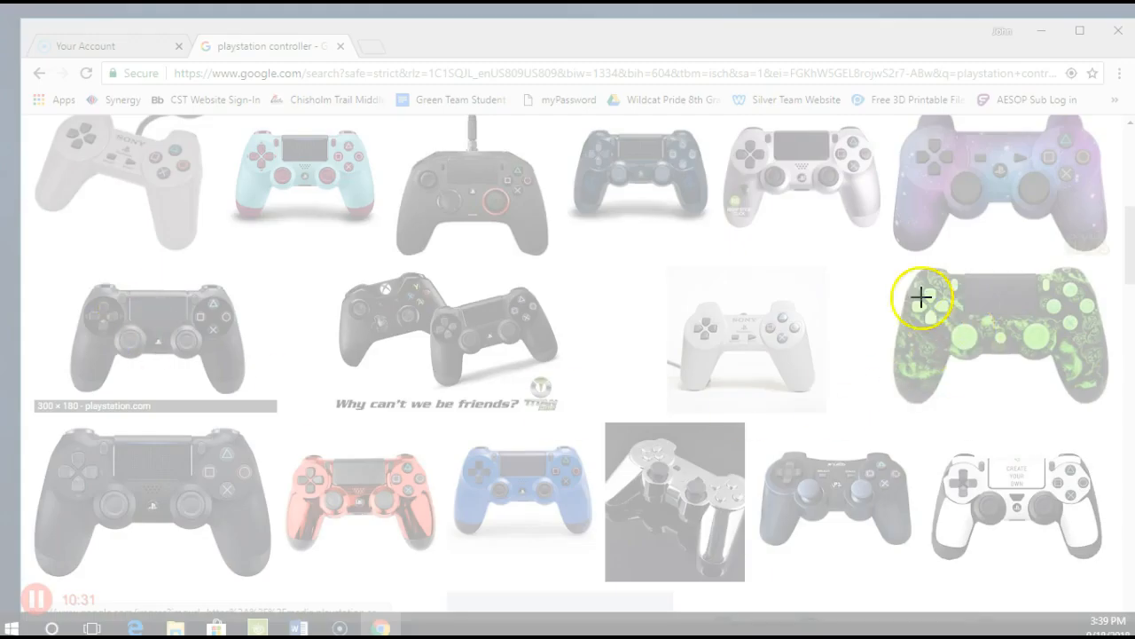
pyautogui.moveTo(888, 266); pyautogui.dragTo(1116, 414)
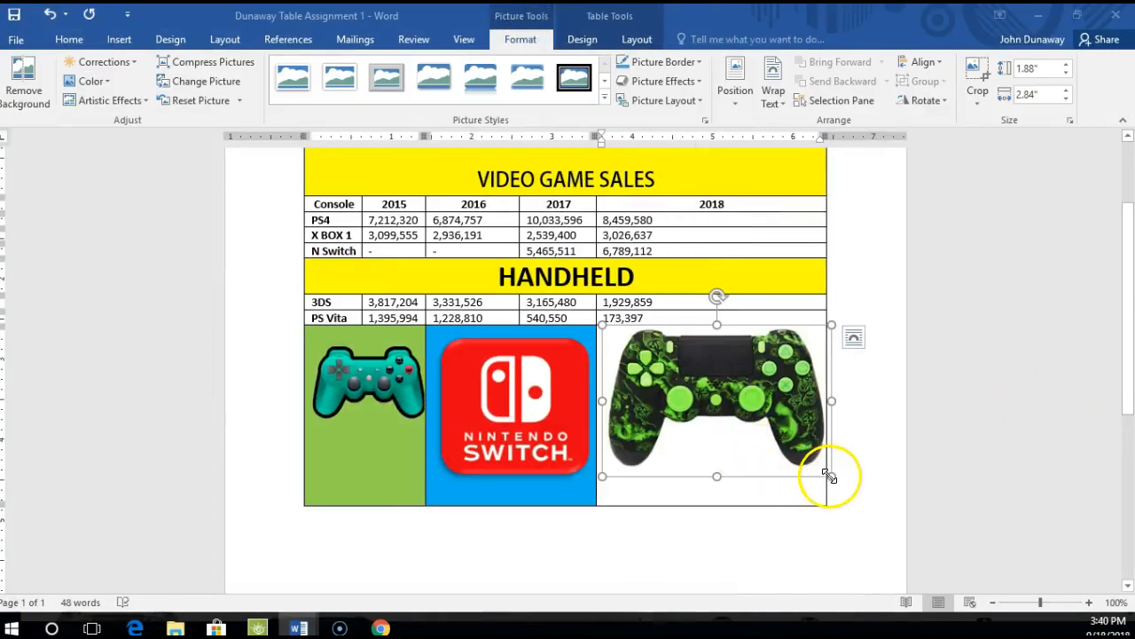
# Give the black-and-green controller picture Through text wrapping, shrink it to about 1.45" by 2.2", and position it slightly lower in its cell.
pyautogui.click(853, 338)
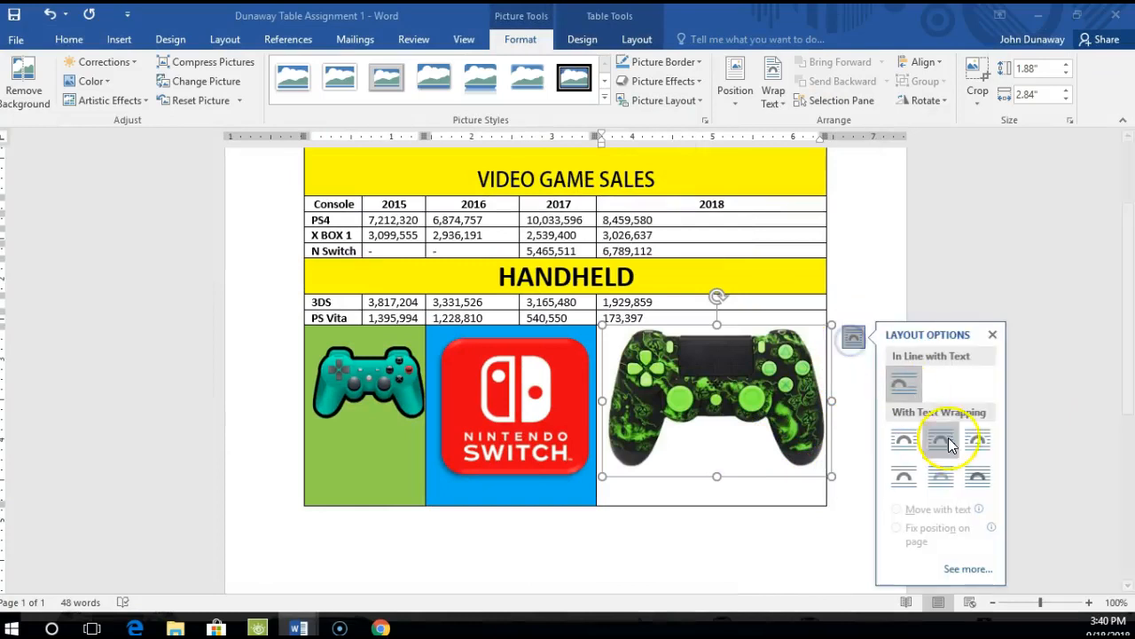
pyautogui.click(975, 444)
pyautogui.moveTo(827, 475); pyautogui.dragTo(763, 449)
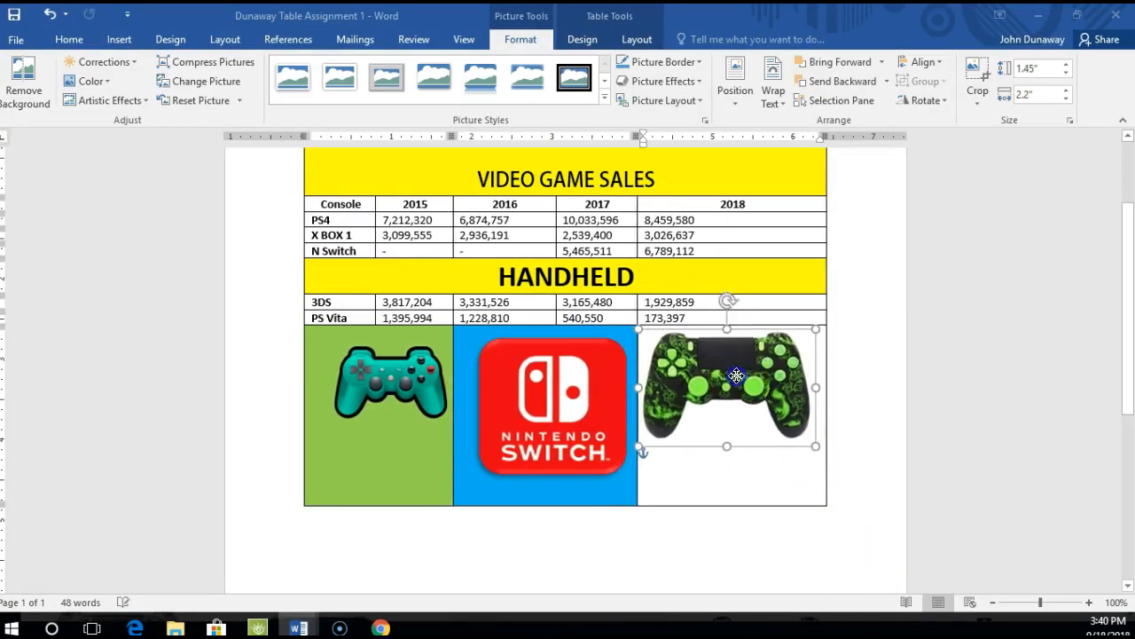
pyautogui.moveTo(737, 375); pyautogui.dragTo(743, 400)
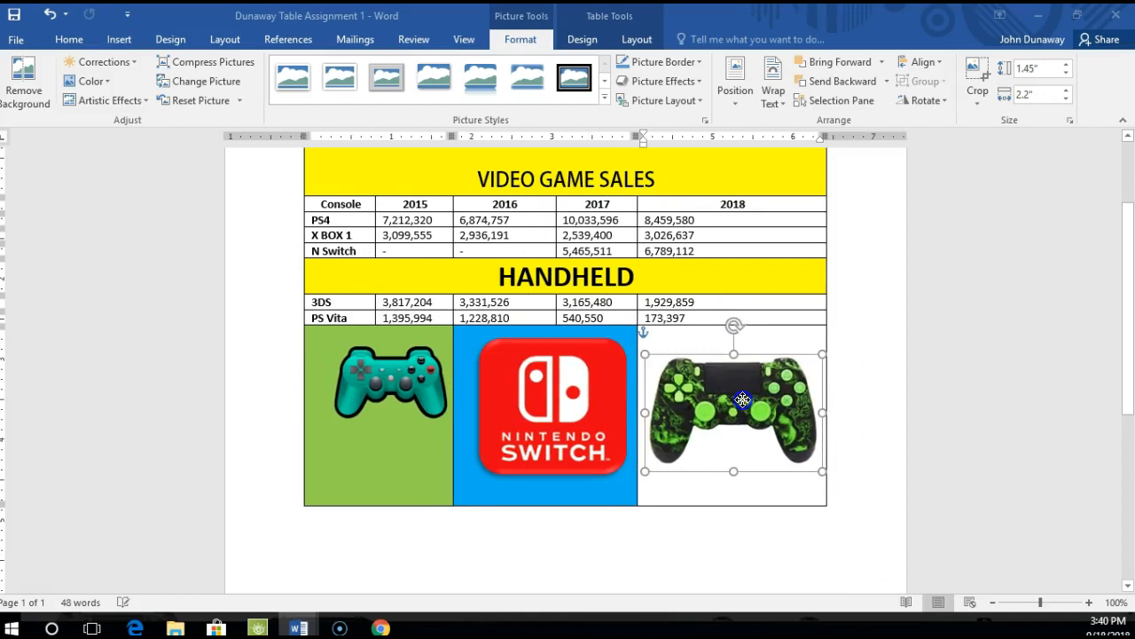
# Shade the table cell behind the black-and-green controller with the standard light green color.
pyautogui.click(754, 487)
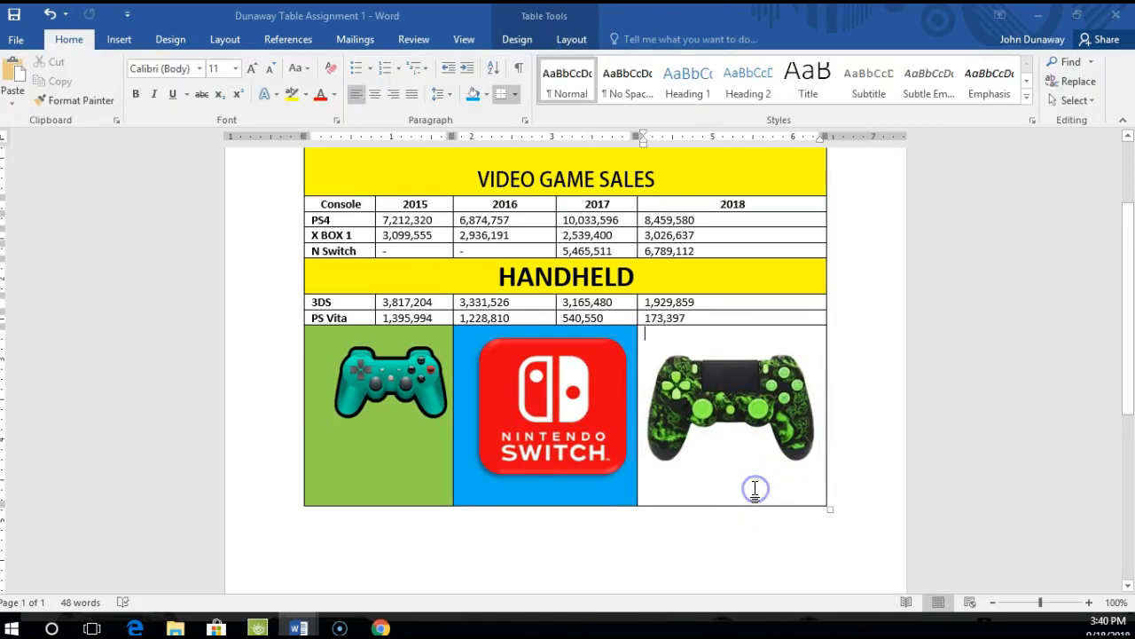
pyautogui.click(487, 95)
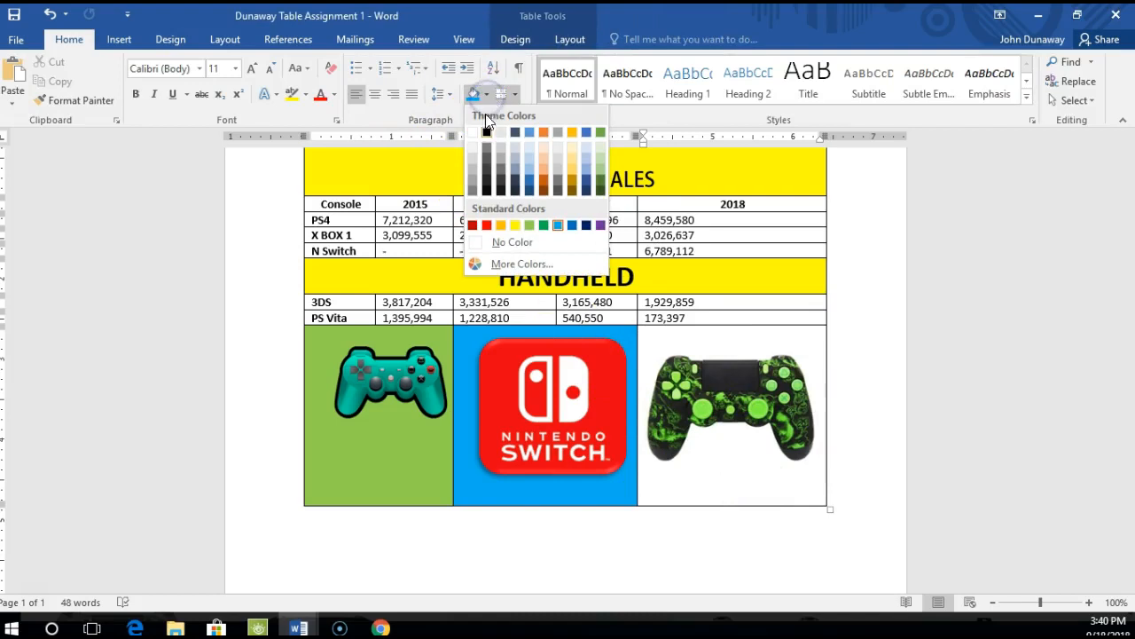
pyautogui.click(530, 226)
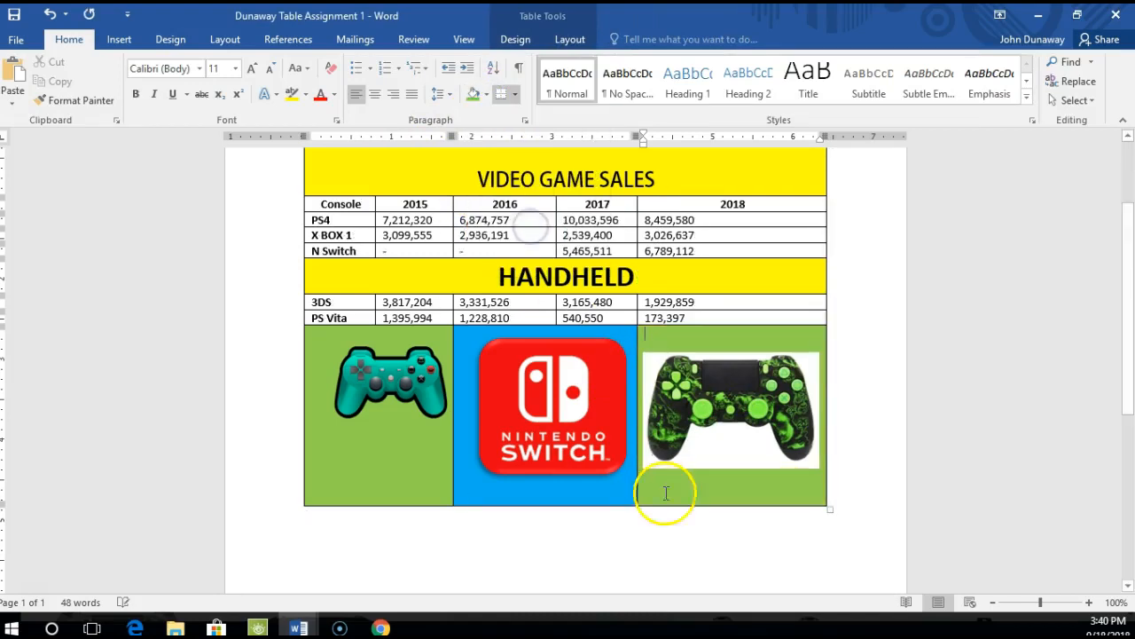
# Make the white background of the black-and-green controller picture transparent with Set Transparent Color.
pyautogui.click(190, 36)
pyautogui.click(222, 37)
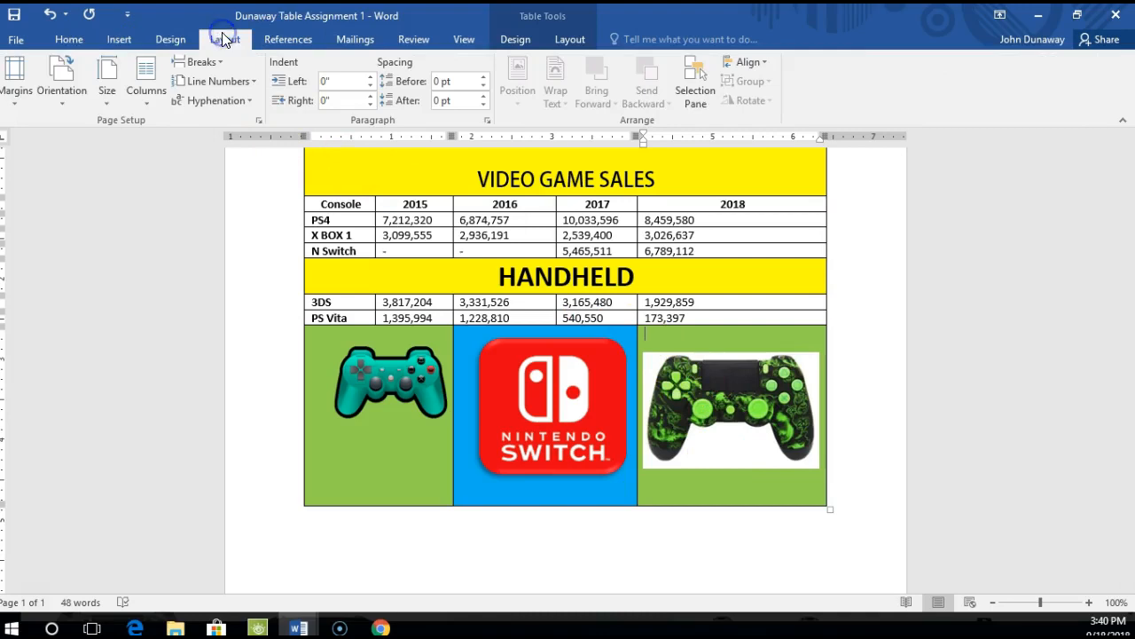
pyautogui.click(562, 40)
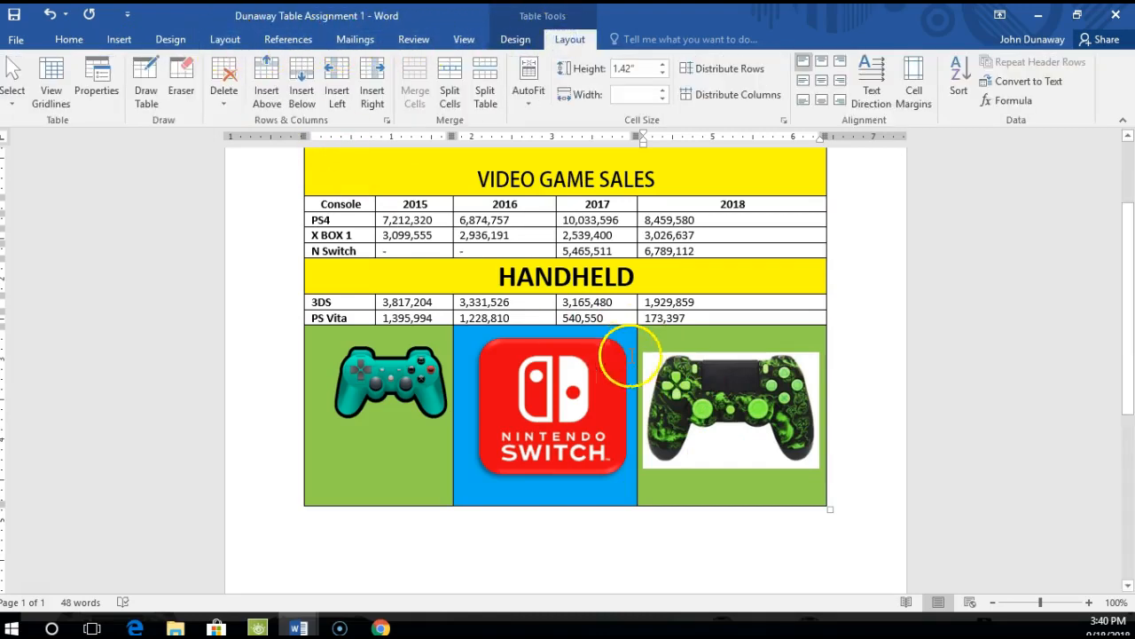
pyautogui.click(699, 399)
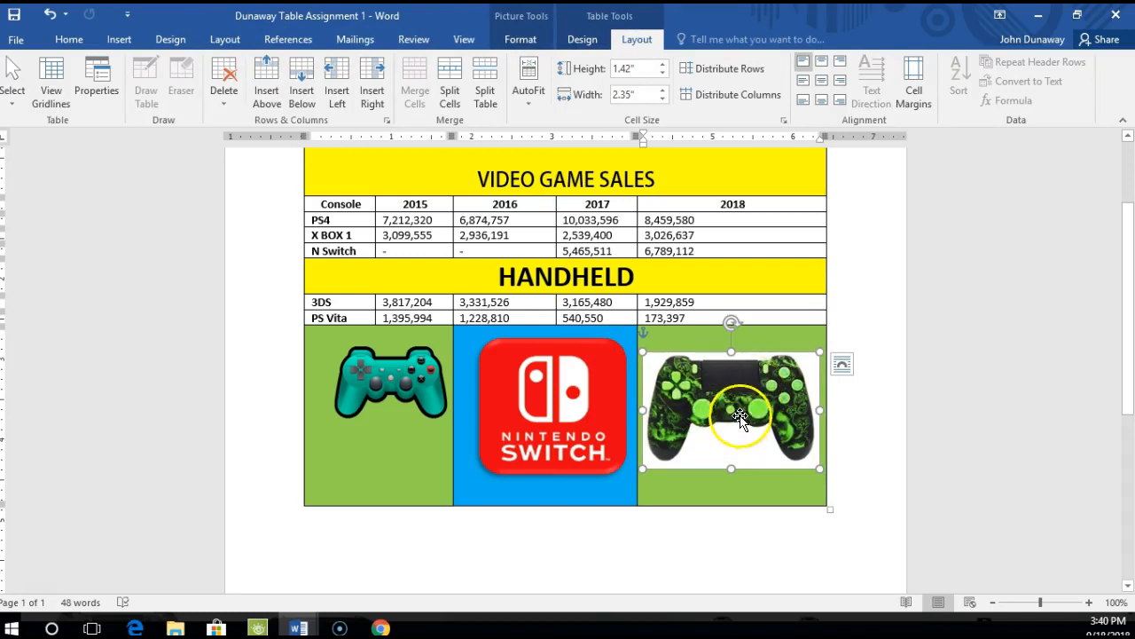
pyautogui.click(521, 42)
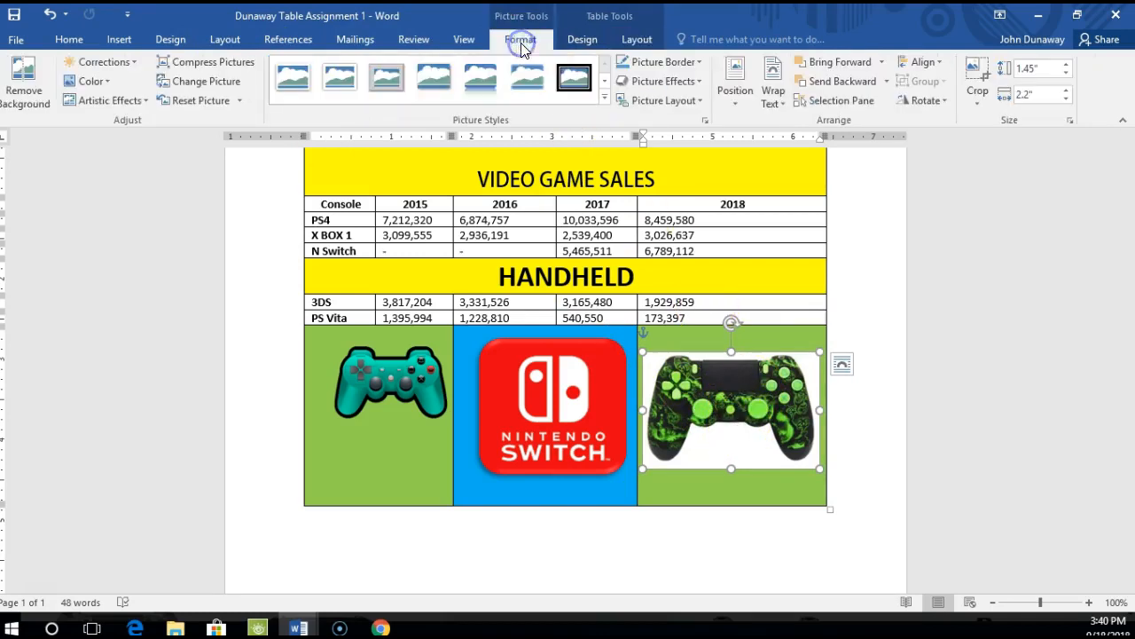
pyautogui.click(104, 82)
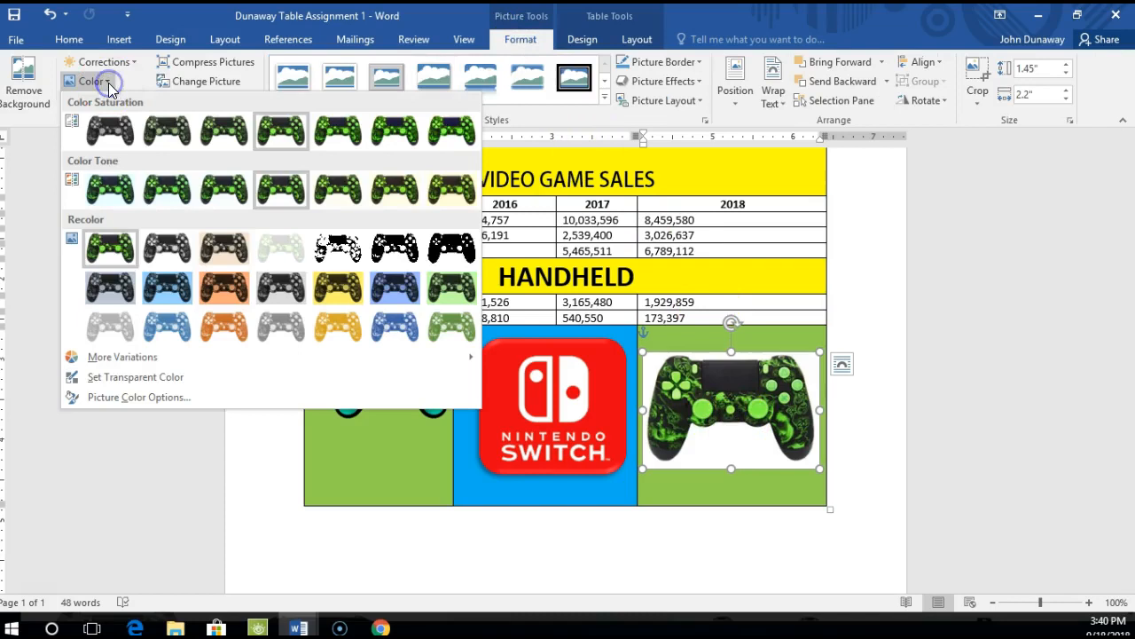
pyautogui.click(143, 379)
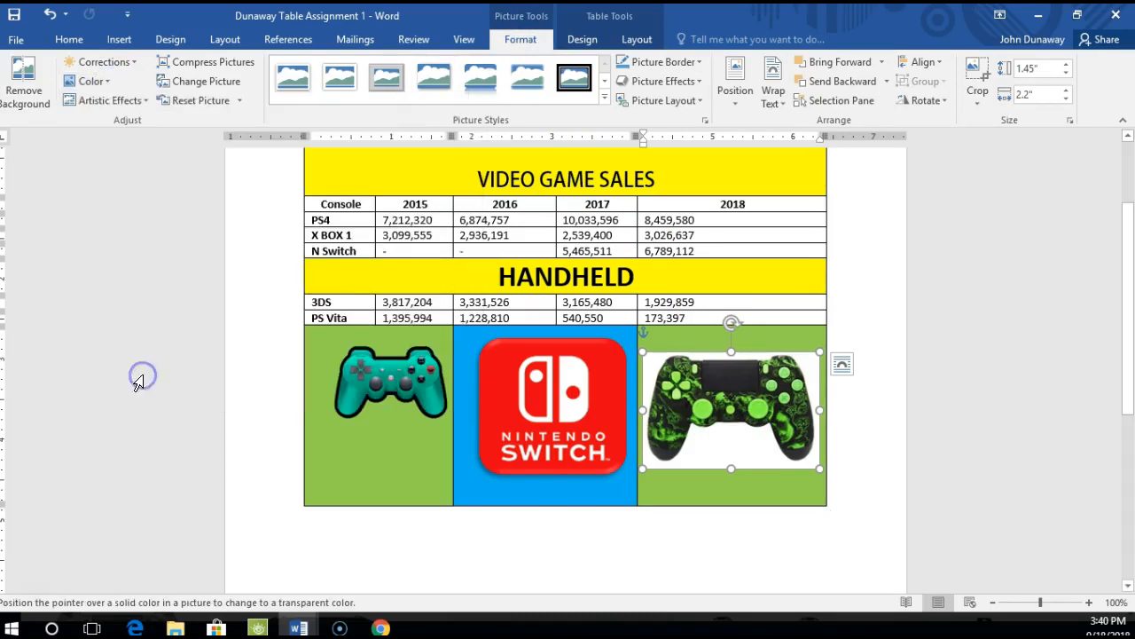
pyautogui.click(737, 443)
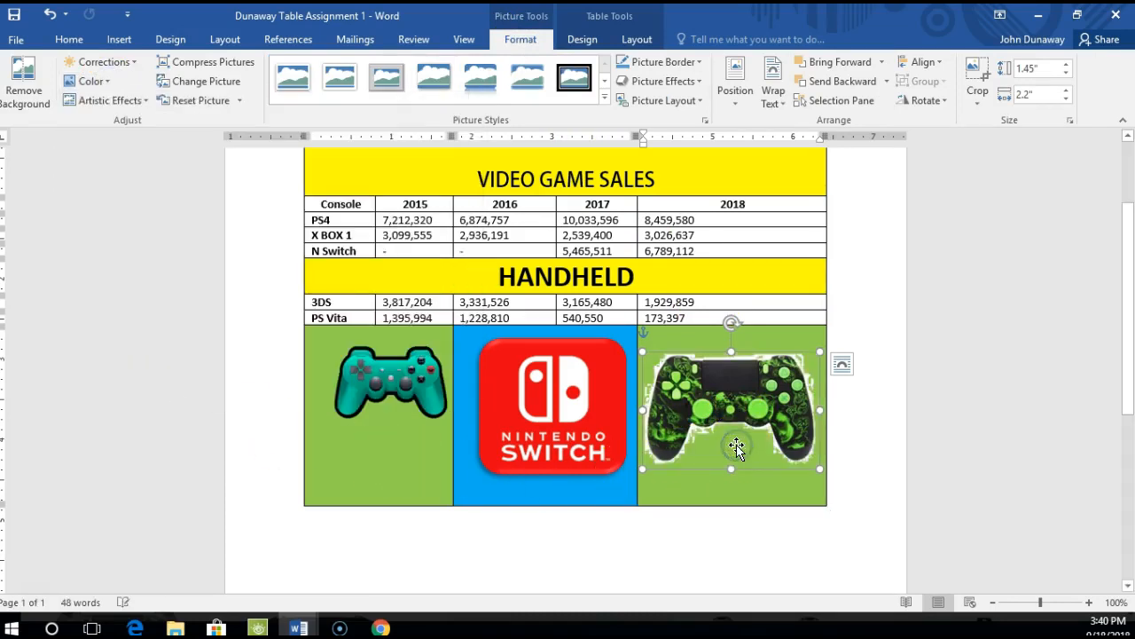
pyautogui.click(722, 536)
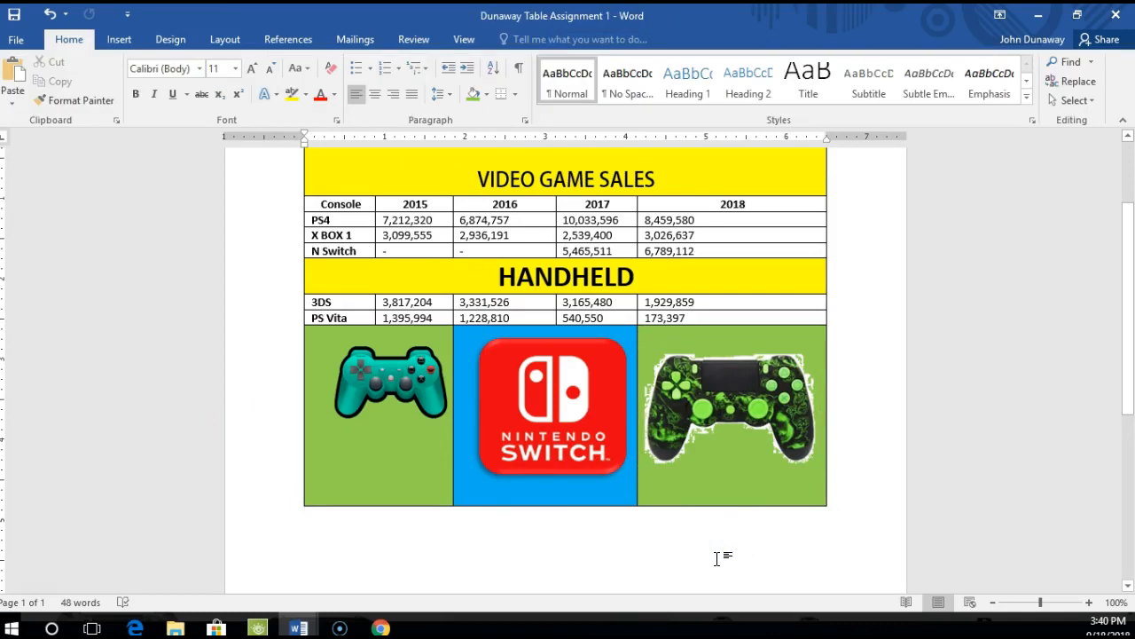
# Shrink the black-and-green controller picture to about 1.2" by 1.82" within its green cell.
pyautogui.click(751, 379)
pyautogui.moveTo(817, 467); pyautogui.dragTo(784, 449)
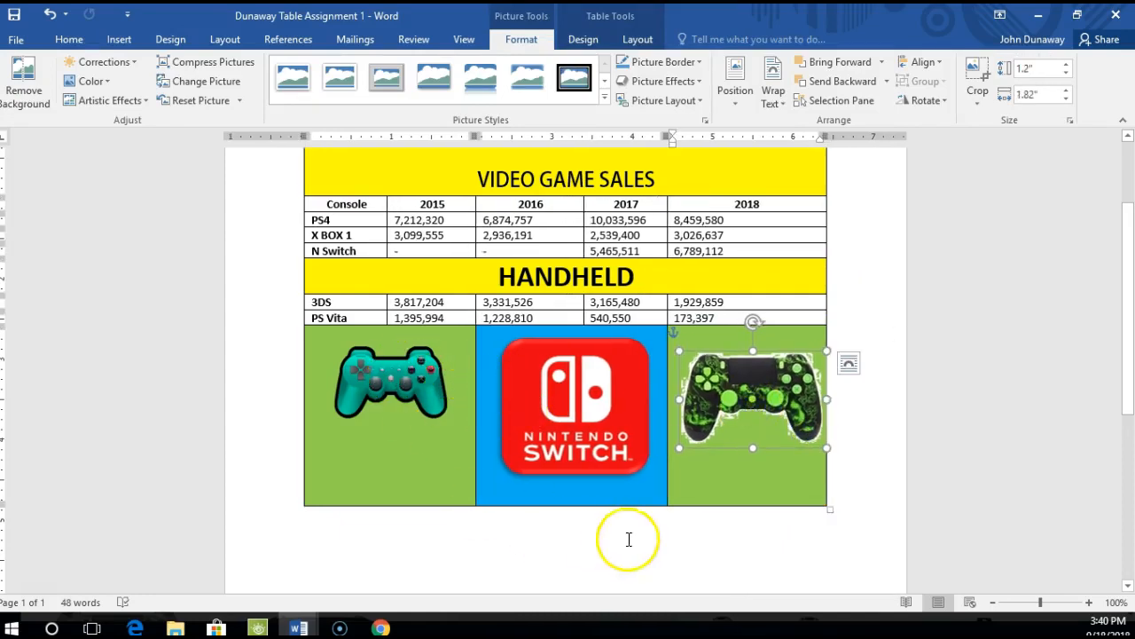
pyautogui.click(661, 556)
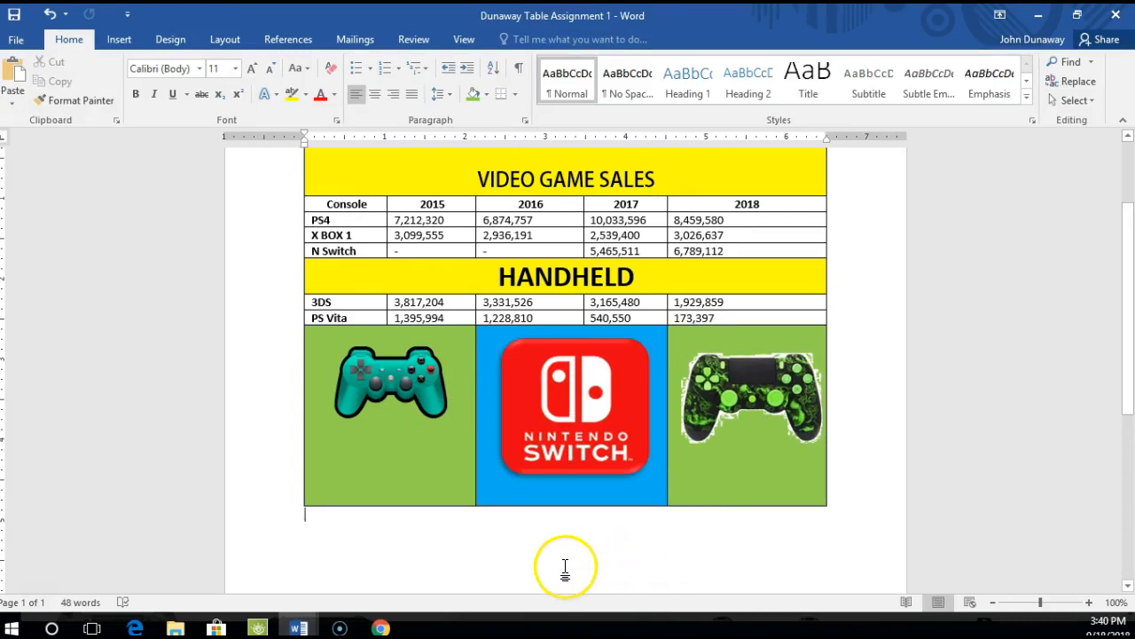
pyautogui.scroll(2, 829, 408)
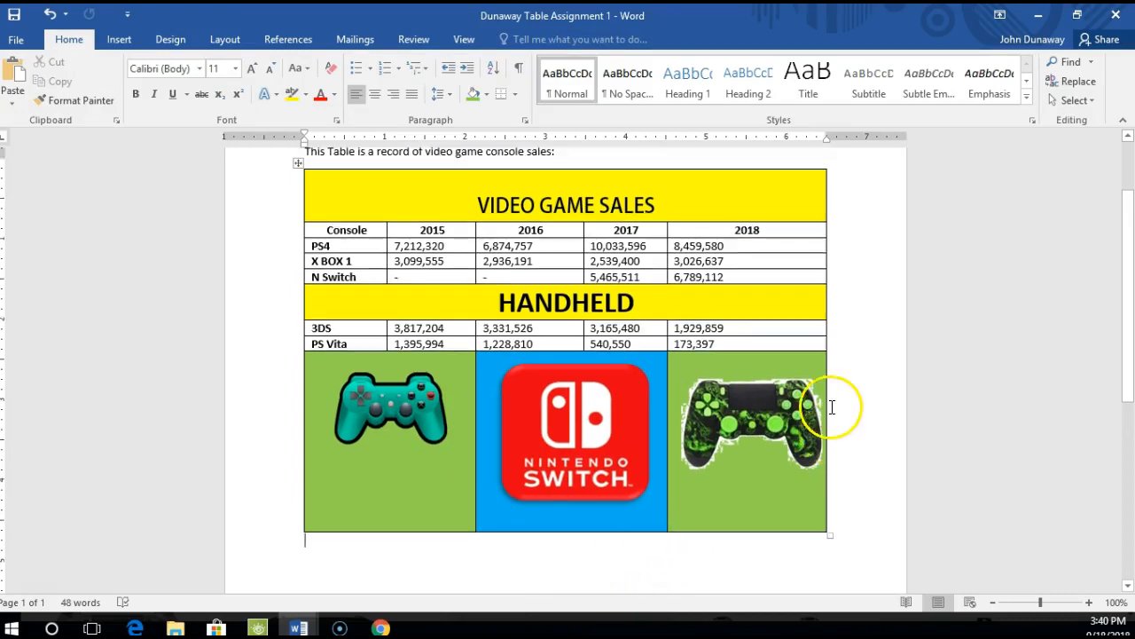